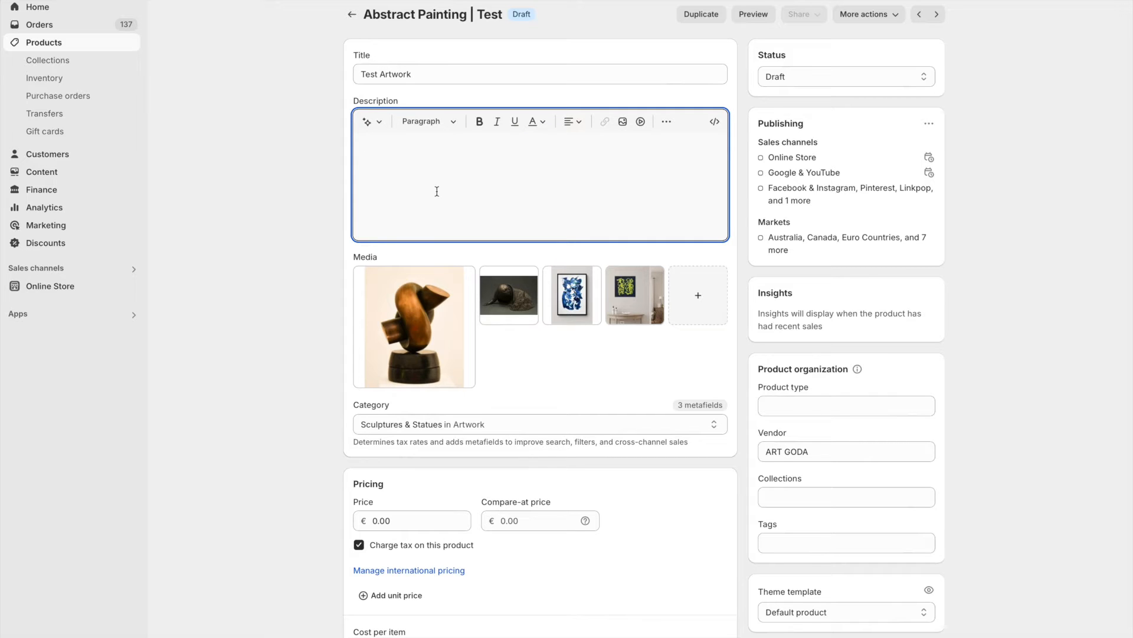
Start generating a product description with the features and keywords "Contemporary bronze sculpture, modern original artwork available for sale online."
{"action": "left_click", "coordinate": [371, 122]}
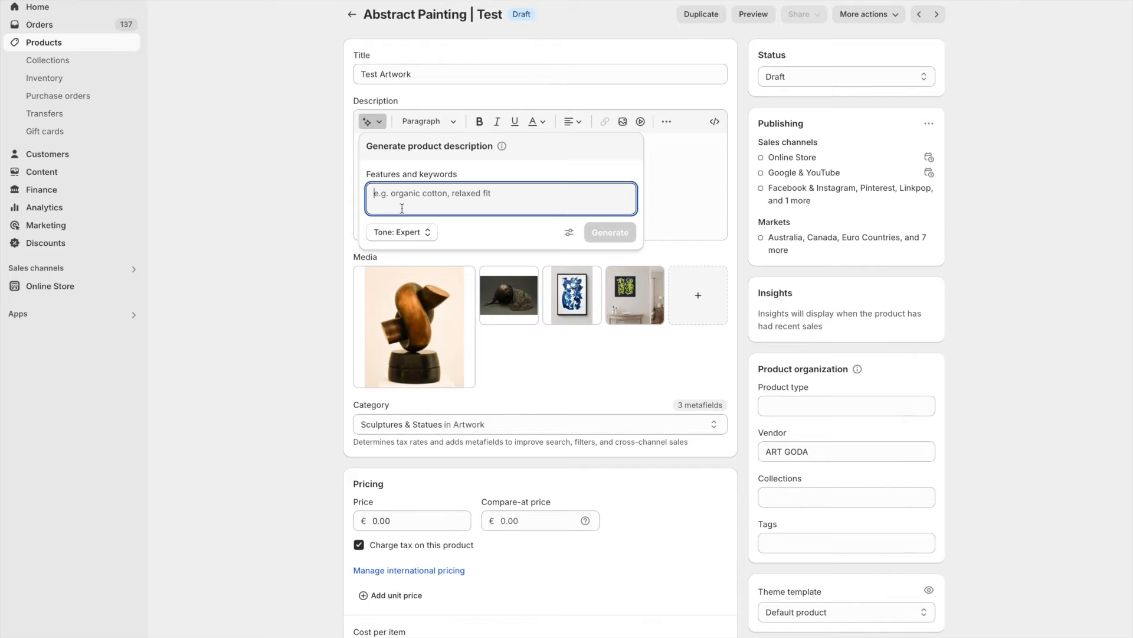
{"action": "type", "text": "C"}
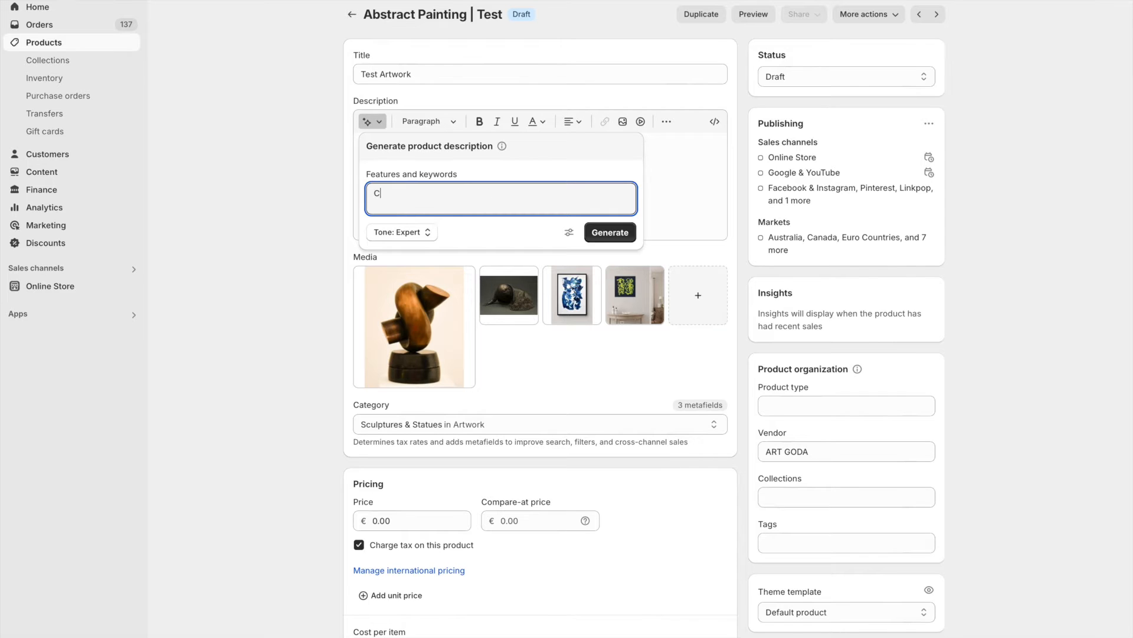
{"action": "type", "text": "ontemporary bronze sculpture, mo"}
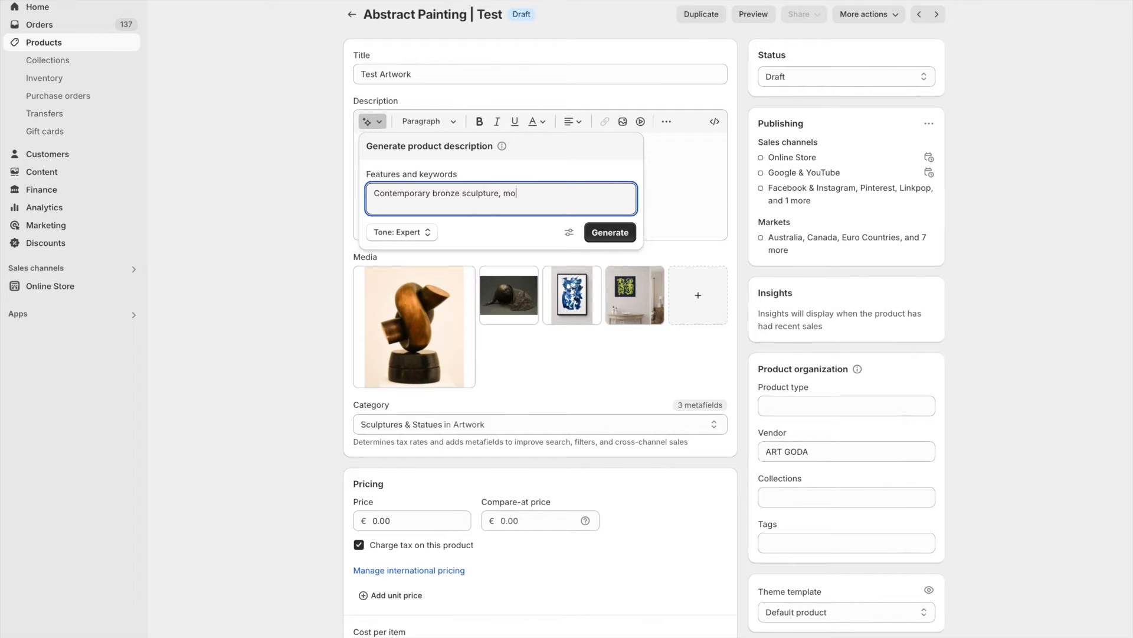
{"action": "type", "text": "dern original artwork availabel"}
{"action": "key", "text": "BackSpace"}
{"action": "key", "text": "BackSpace"}
{"action": "key", "text": "BackSpace"}
{"action": "type", "text": "le for sae"}
{"action": "key", "text": "BackSpace"}
{"action": "type", "text": "le on"}
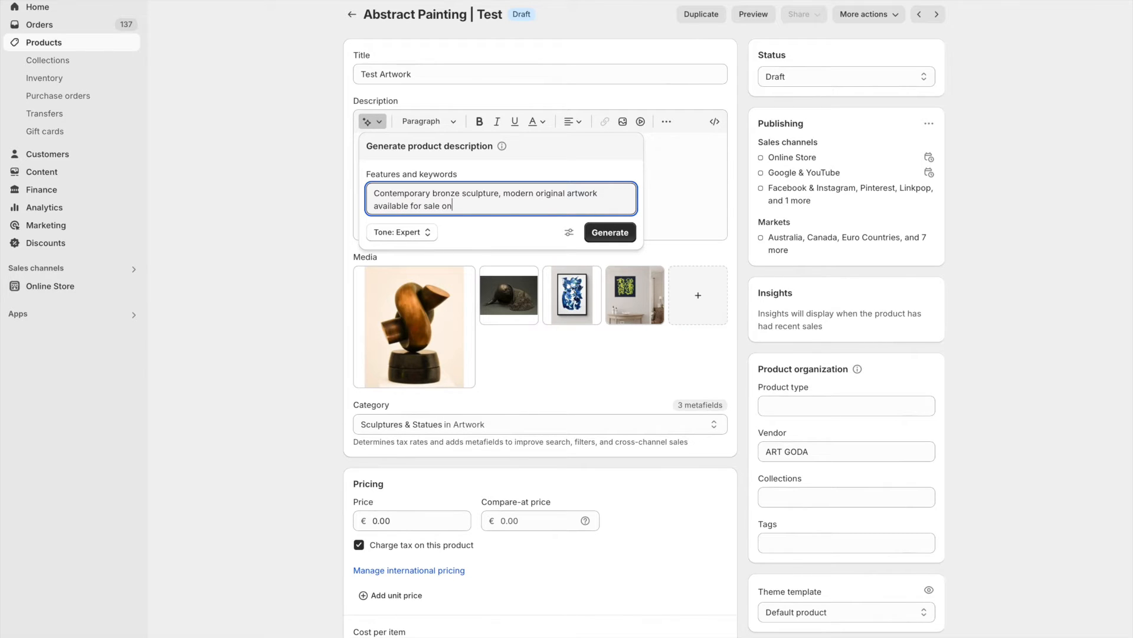
{"action": "type", "text": "line."}
Set the tone to Sophisticated, generate the product description and keep the result
{"action": "left_click", "coordinate": [417, 234]}
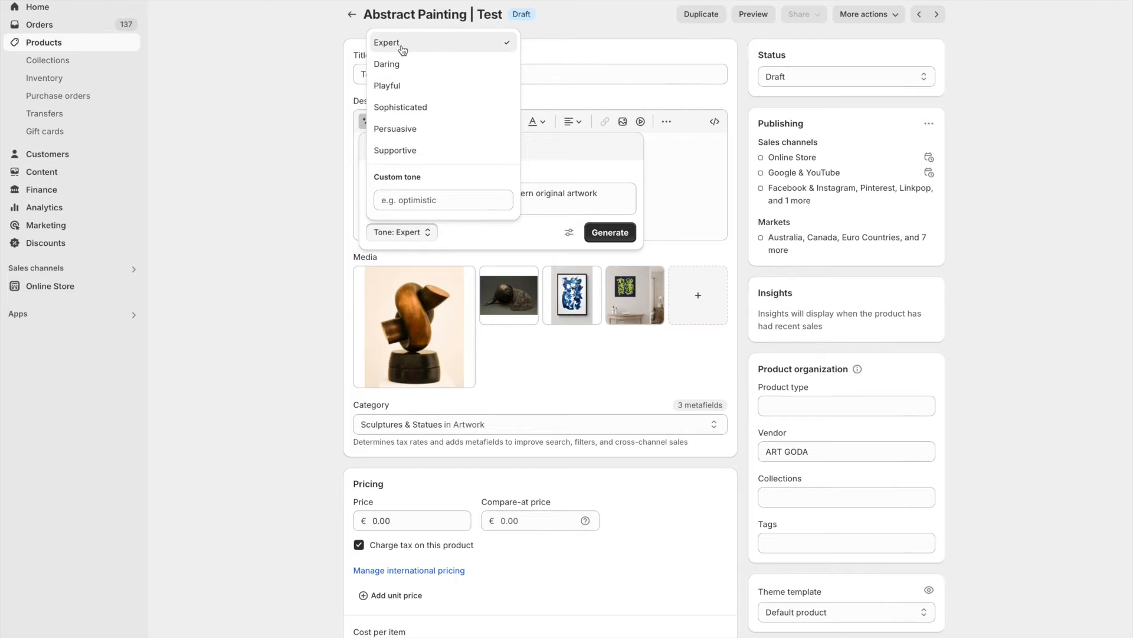
{"action": "left_click", "coordinate": [431, 107]}
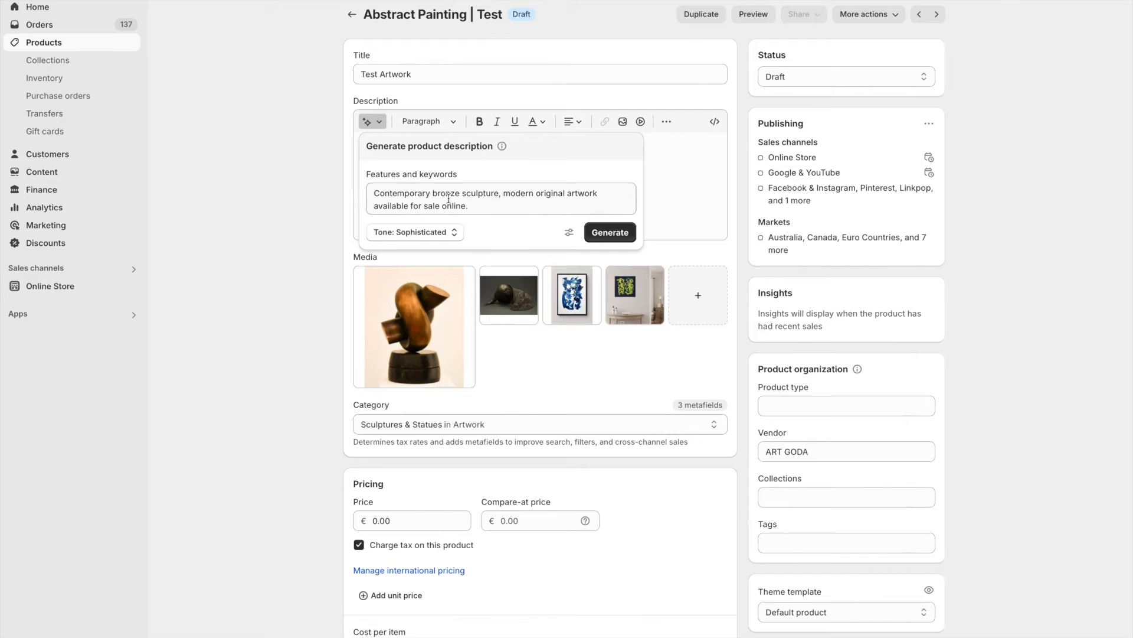
{"action": "left_click", "coordinate": [605, 233]}
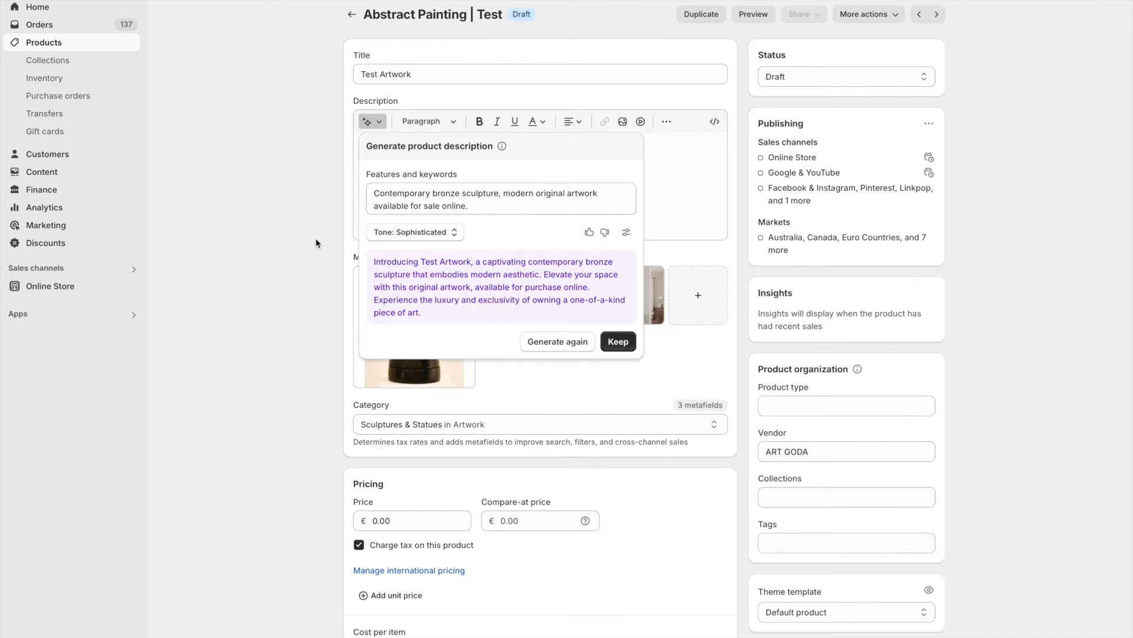
{"action": "left_click", "coordinate": [619, 344]}
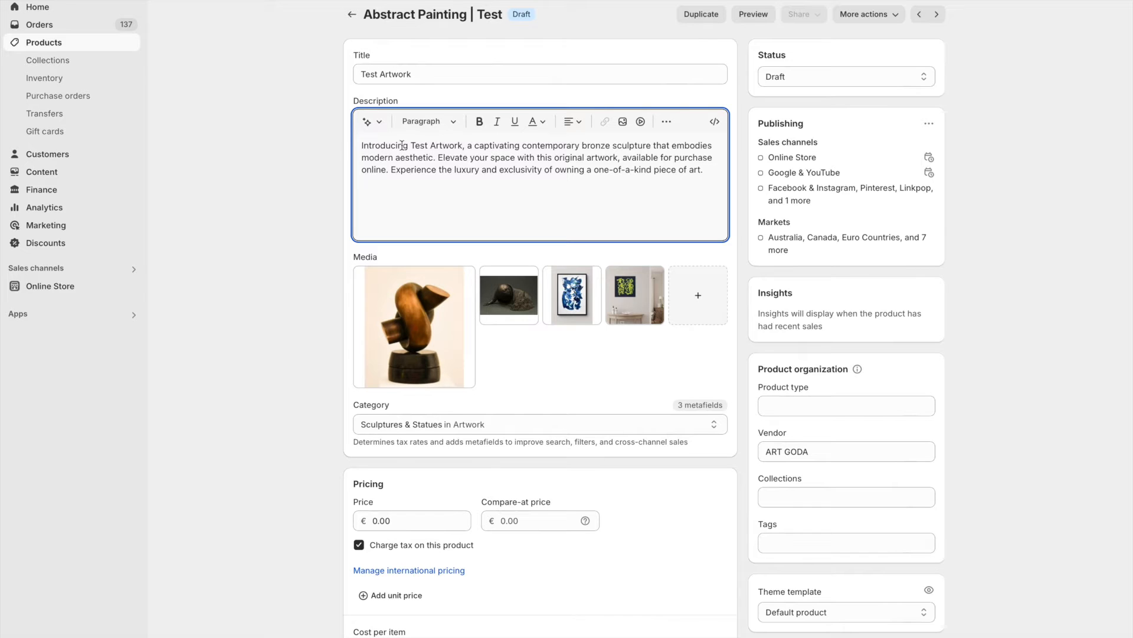
Replace the description's opening words "Introducing Test Artwork, a" with "This"
{"action": "left_click_drag", "start_coordinate": [363, 145], "coordinate": [464, 148]}
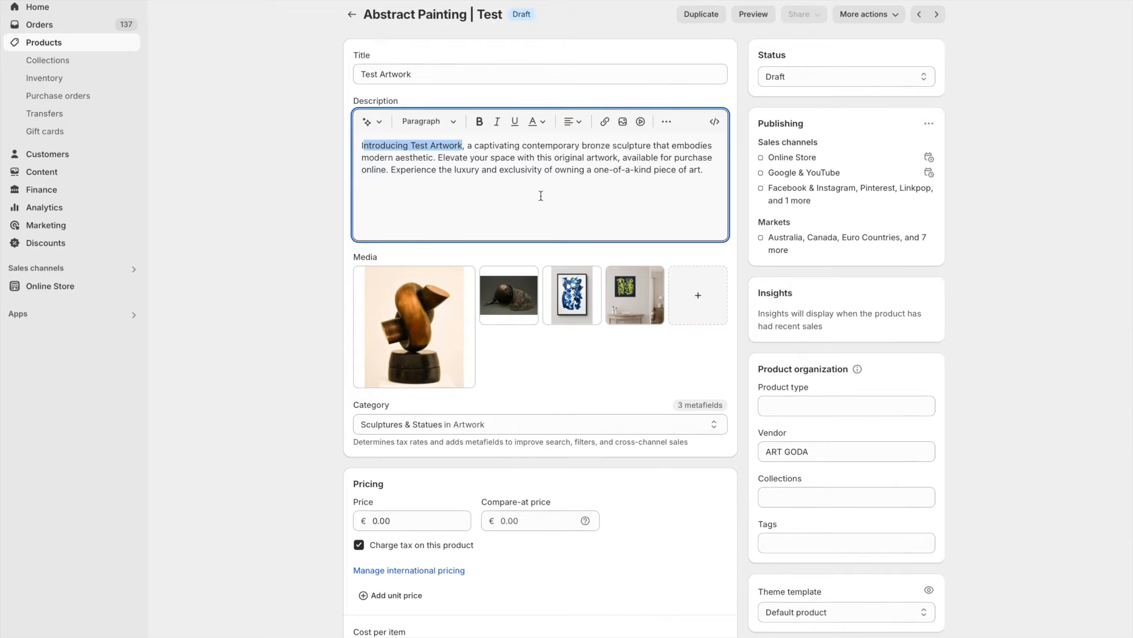
{"action": "key", "text": "BackSpace"}
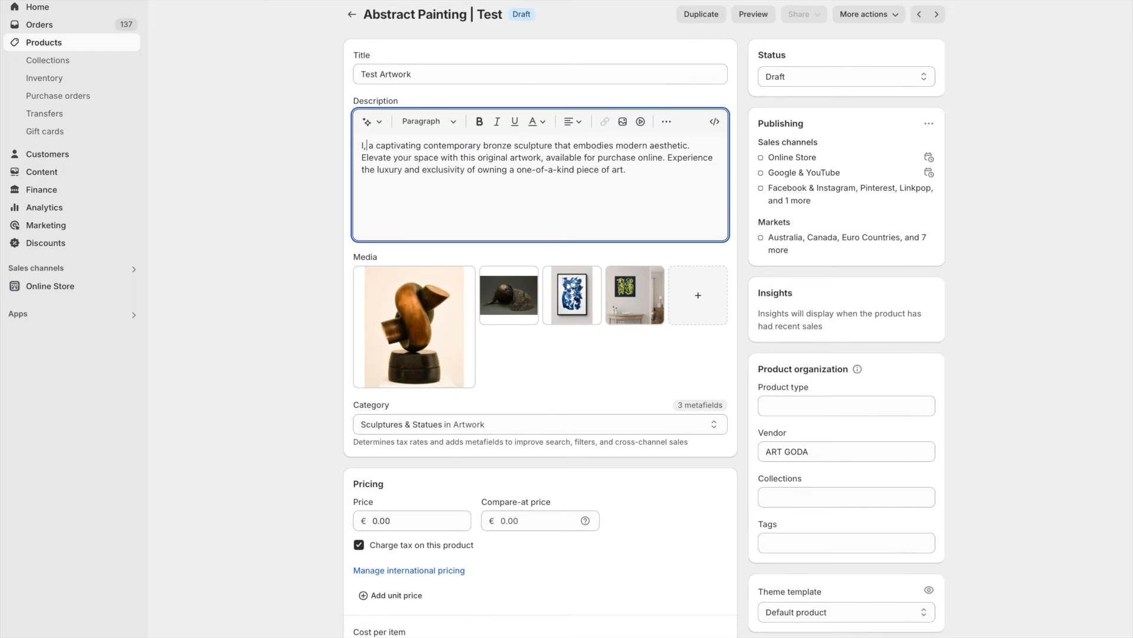
{"action": "key", "text": "BackSpace"}
{"action": "key", "text": "BackSpace"}
{"action": "key", "text": "BackSpace"}
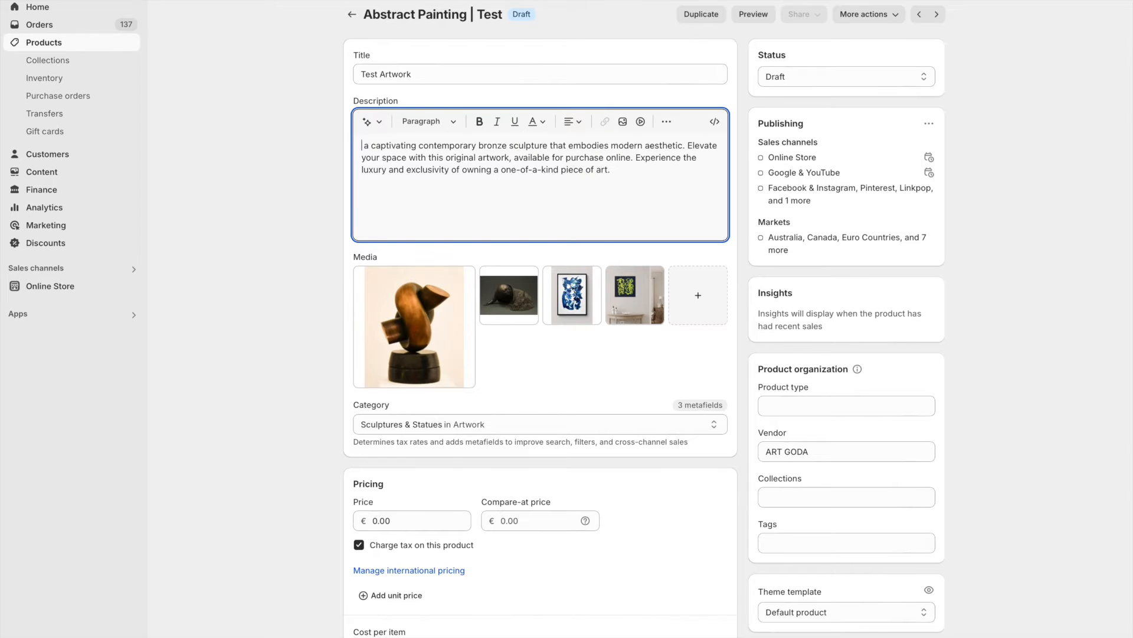
{"action": "key", "text": "Delete"}
{"action": "key", "text": "BackSpace"}
{"action": "type", "text": "This"}
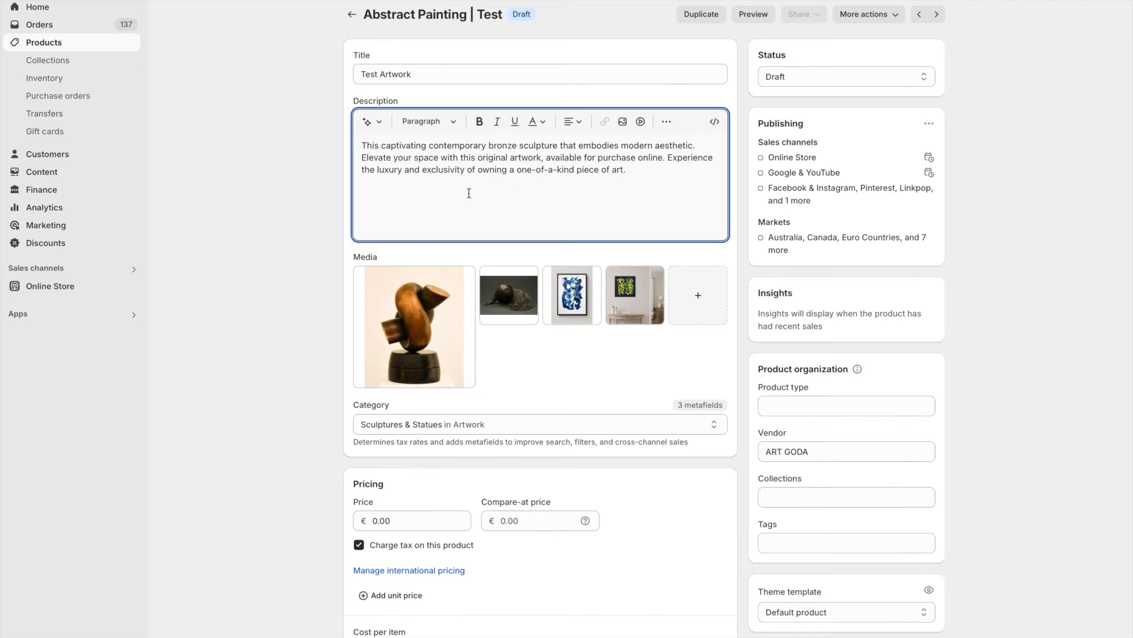
Delete the word "that" before "embodies" in the description's first sentence
{"action": "double_click", "coordinate": [569, 145]}
{"action": "key", "text": "BackSpace"}
{"action": "left_click", "coordinate": [397, 157]}
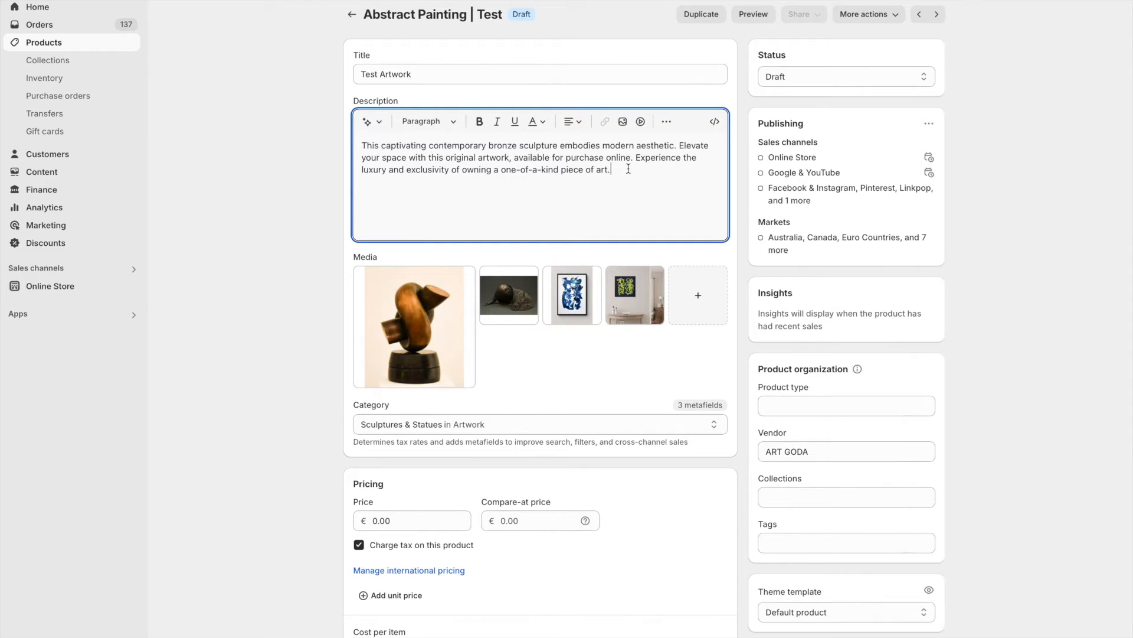
Select the whole description text and have the AI text generator extend it
{"action": "left_click_drag", "start_coordinate": [641, 171], "coordinate": [331, 149]}
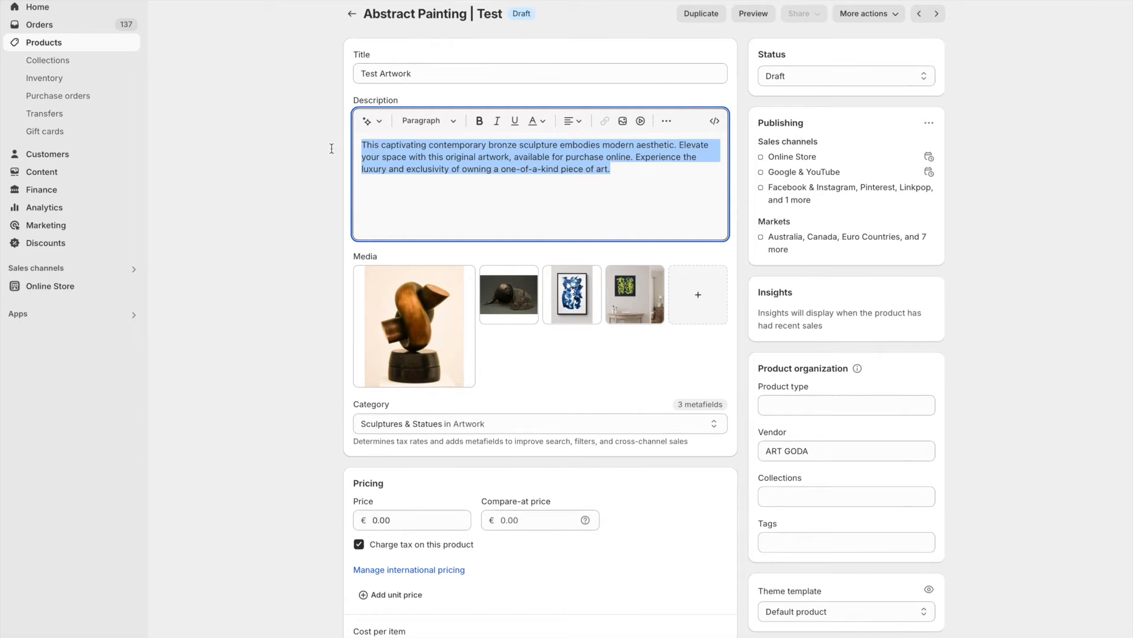
{"action": "left_click", "coordinate": [380, 124]}
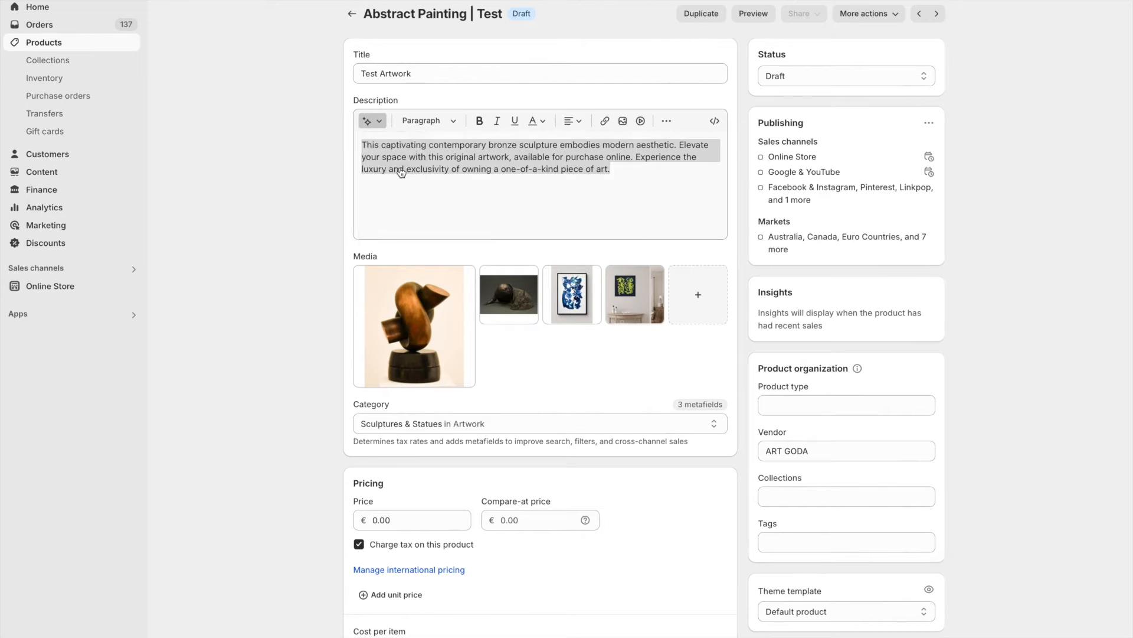
{"action": "left_click", "coordinate": [402, 171]}
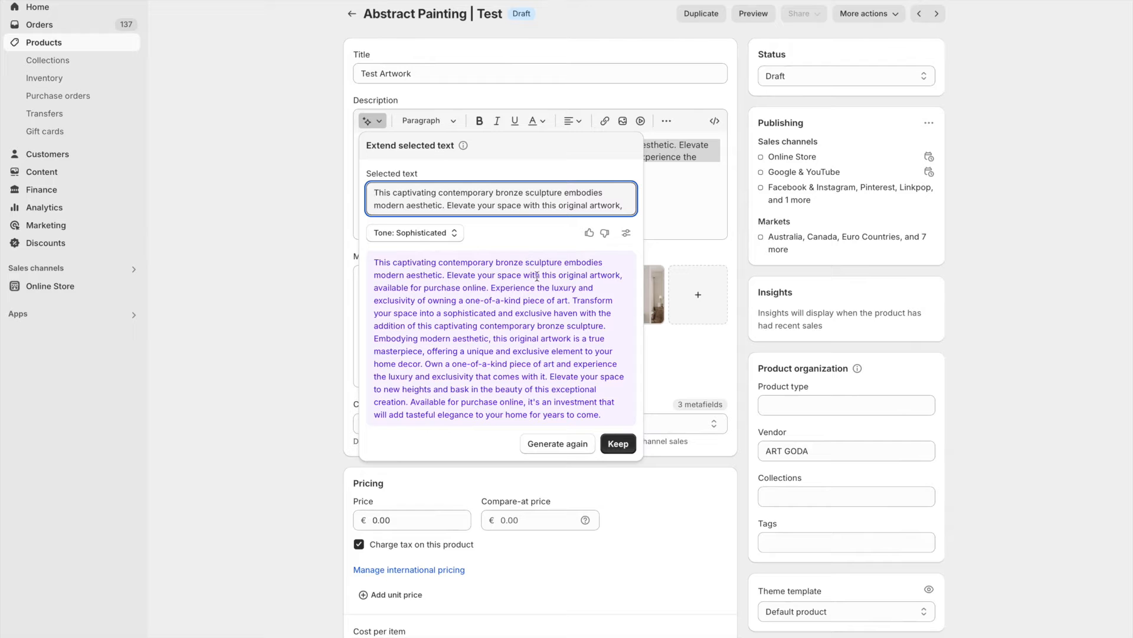
Send positive feedback rating the extended text "Clear and easy to read", and keep the text as the description
{"action": "left_click", "coordinate": [586, 236]}
{"action": "left_click", "coordinate": [590, 234]}
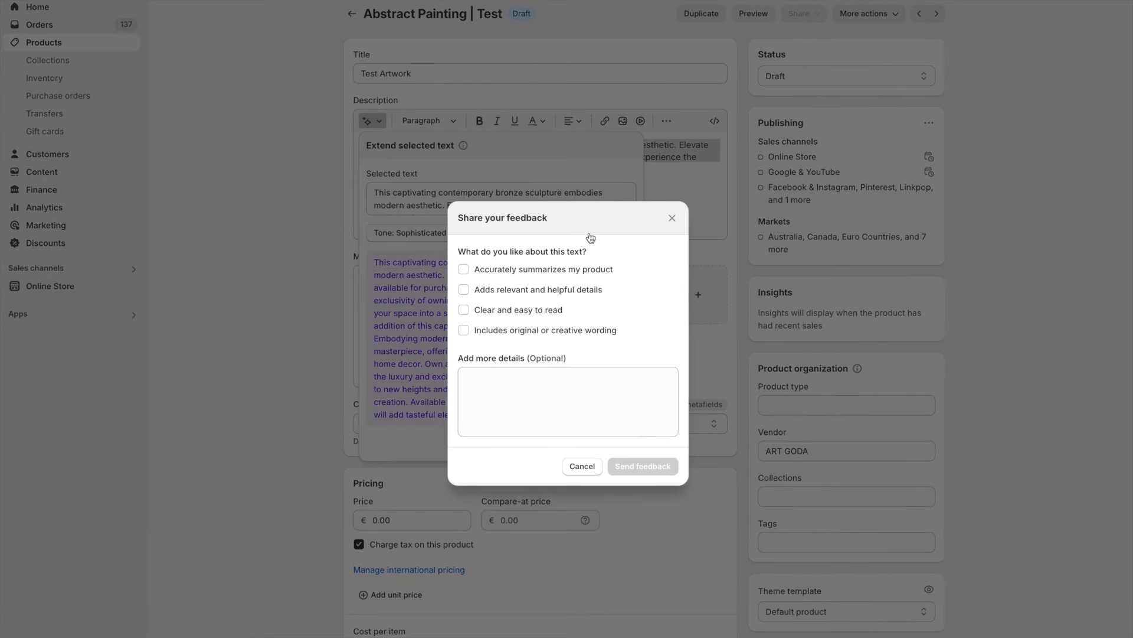
{"action": "left_click", "coordinate": [463, 309]}
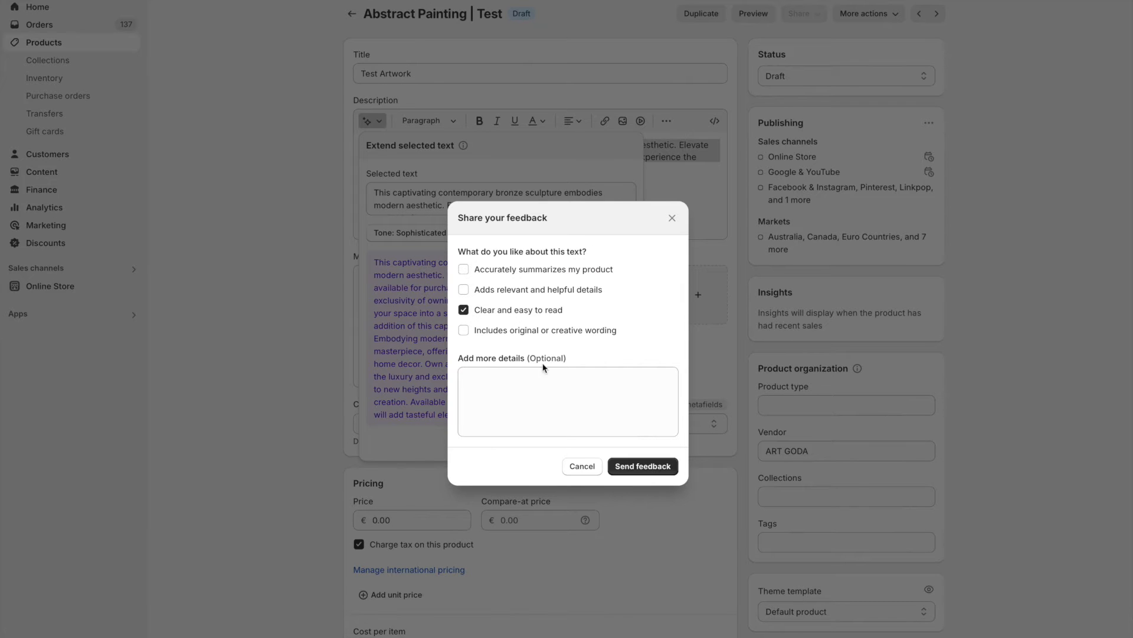
{"action": "left_click", "coordinate": [644, 466]}
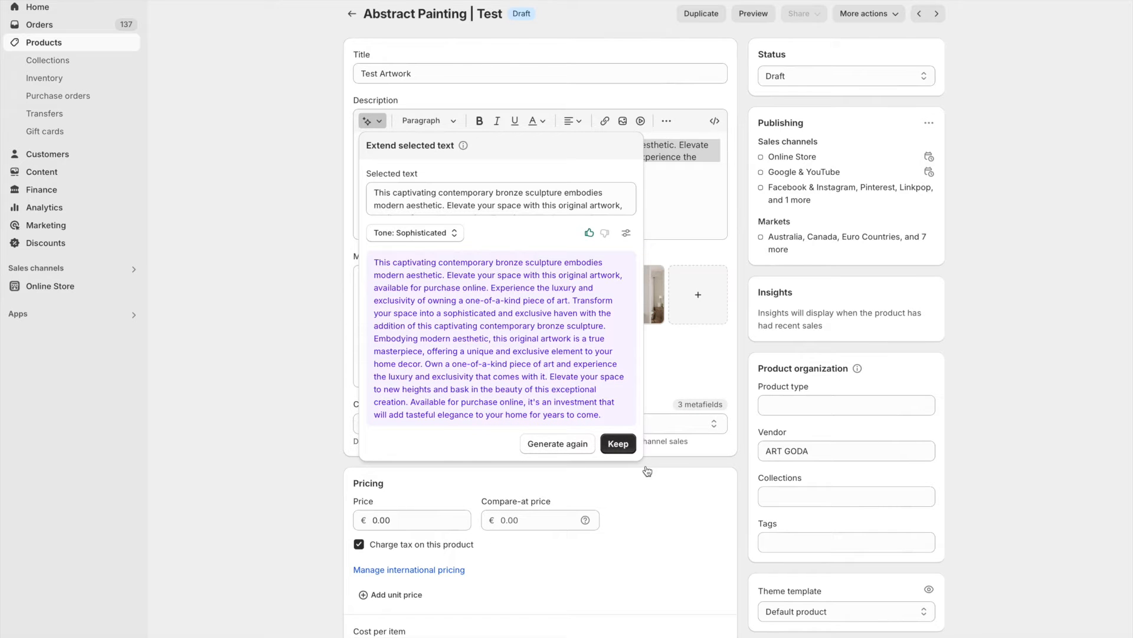
{"action": "left_click", "coordinate": [625, 450]}
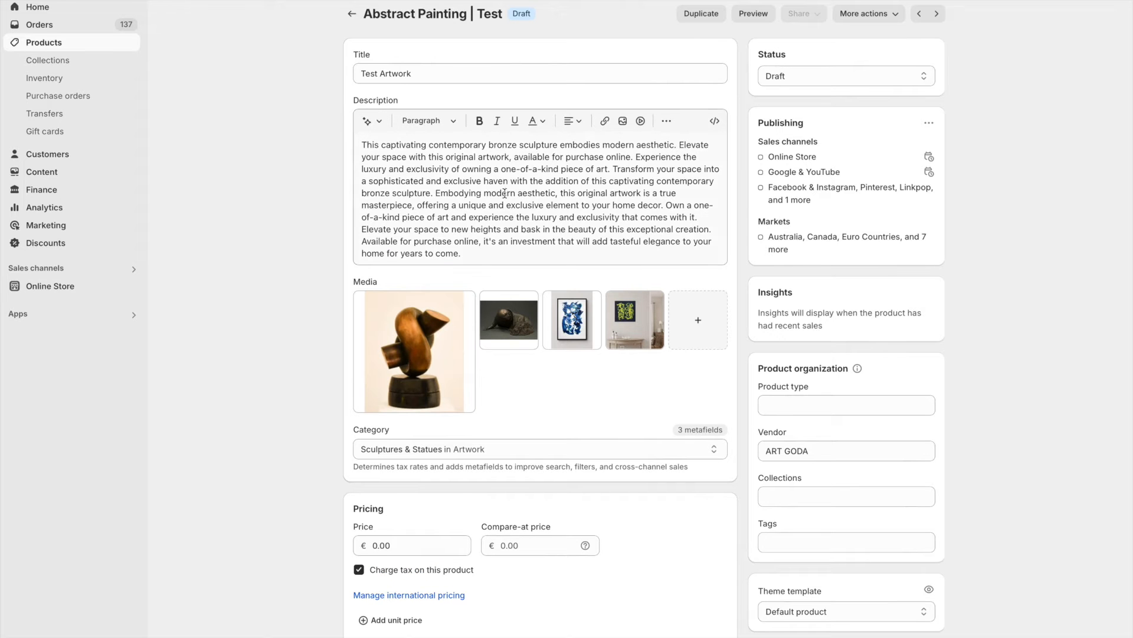
Split the description into paragraphs starting at "Transform", "Embodying" and "Own a one-of-a-kind", and save the product
{"action": "left_click", "coordinate": [616, 169]}
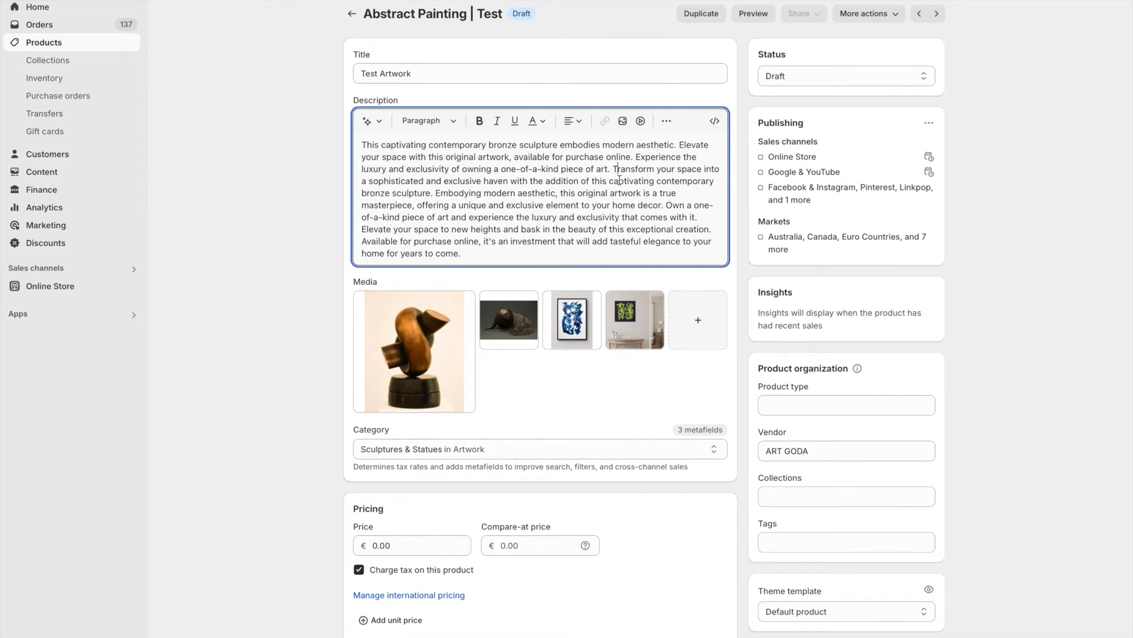
{"action": "key", "text": "Return"}
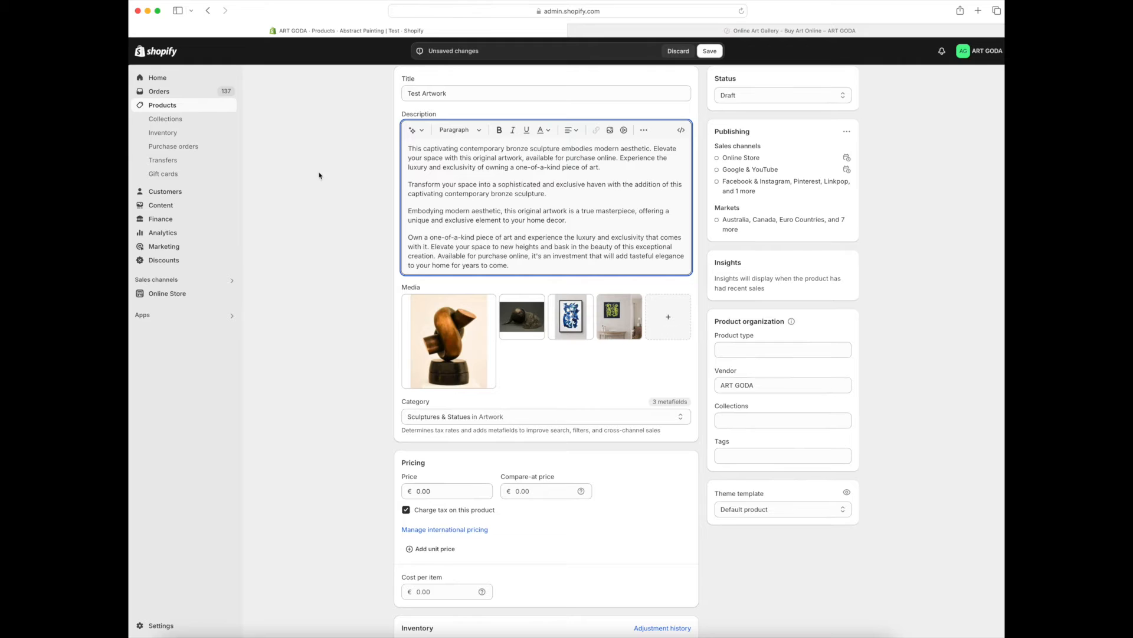
{"action": "scroll", "coordinate": [313, 172], "scroll_direction": "up", "scroll_amount": 2}
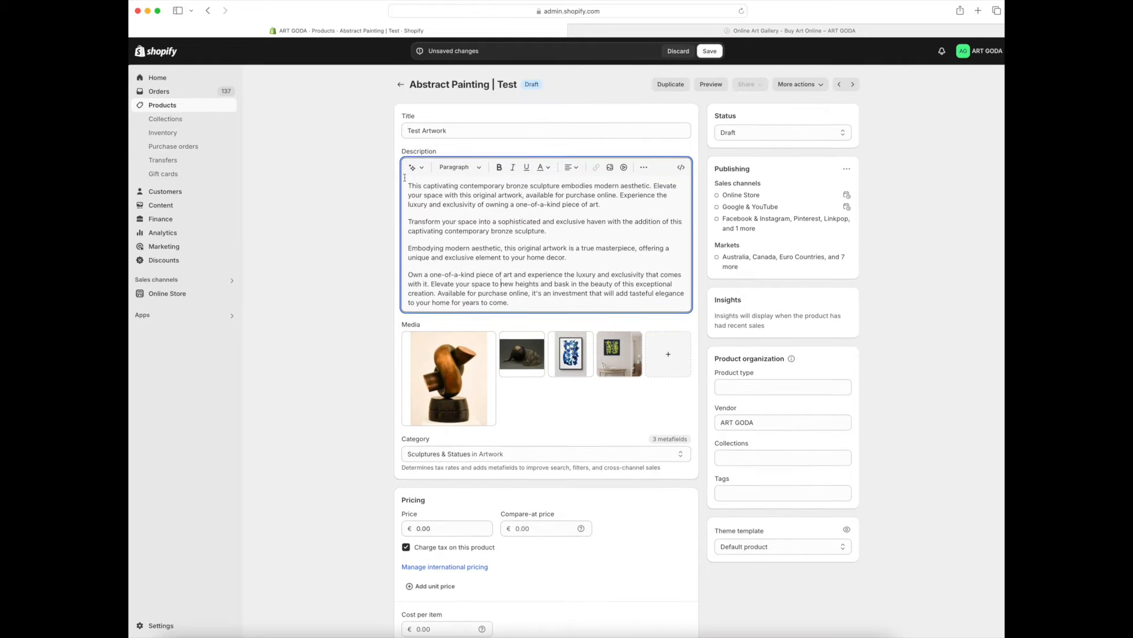
{"action": "left_click", "coordinate": [710, 52]}
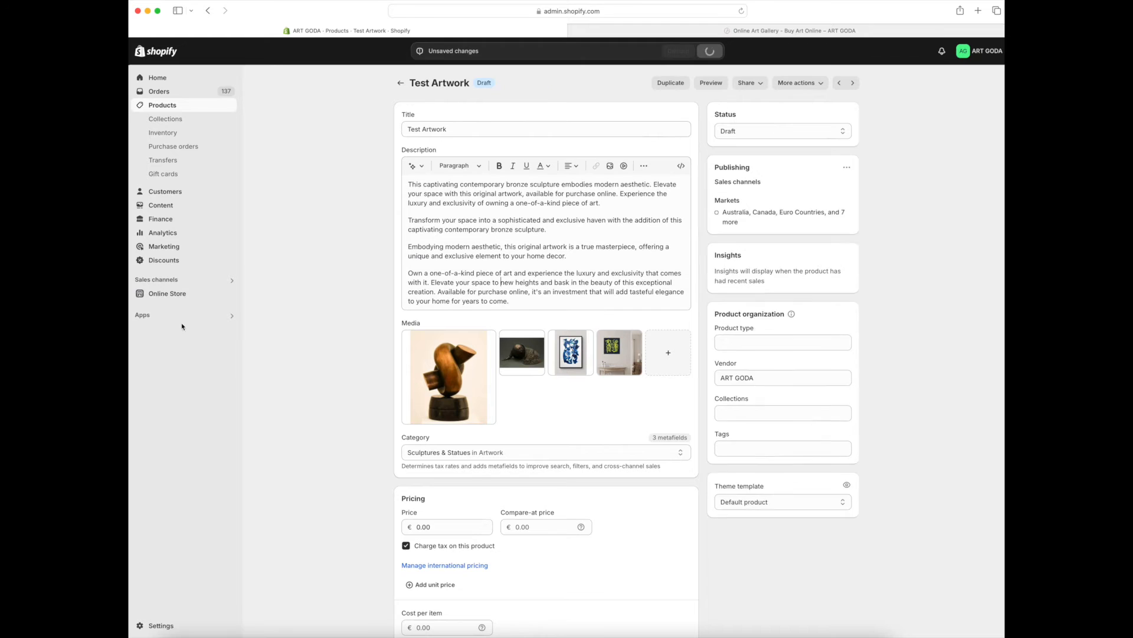
Open the large bronze sculpture image for editing and choose the Studio suggestion for replacing its background
{"action": "scroll", "coordinate": [262, 328], "scroll_direction": "down", "scroll_amount": 4}
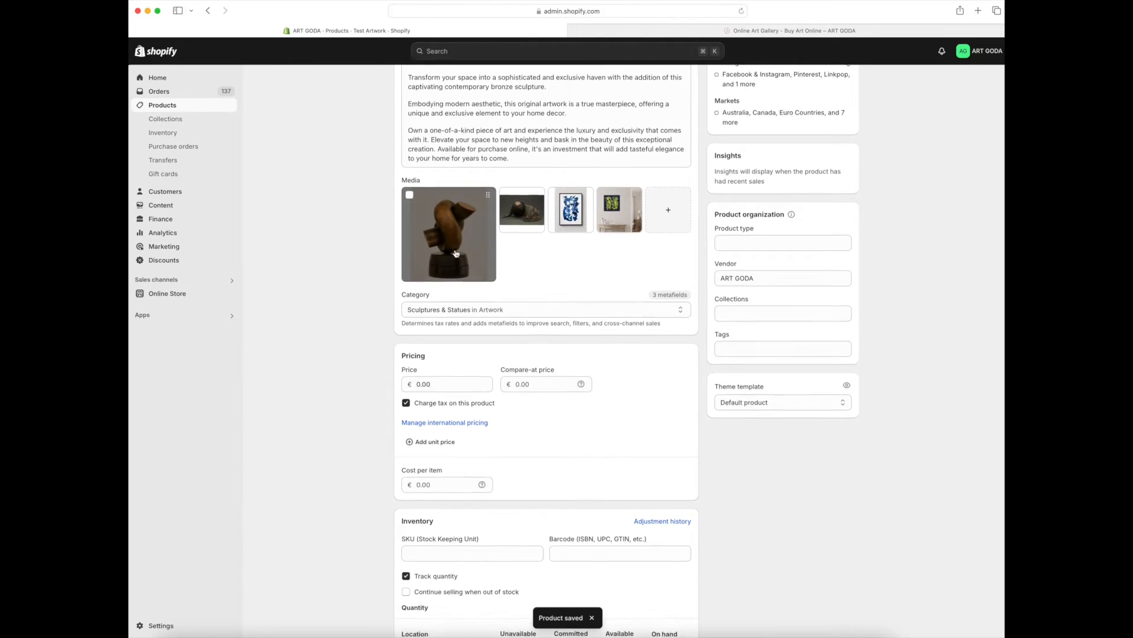
{"action": "left_click", "coordinate": [432, 251]}
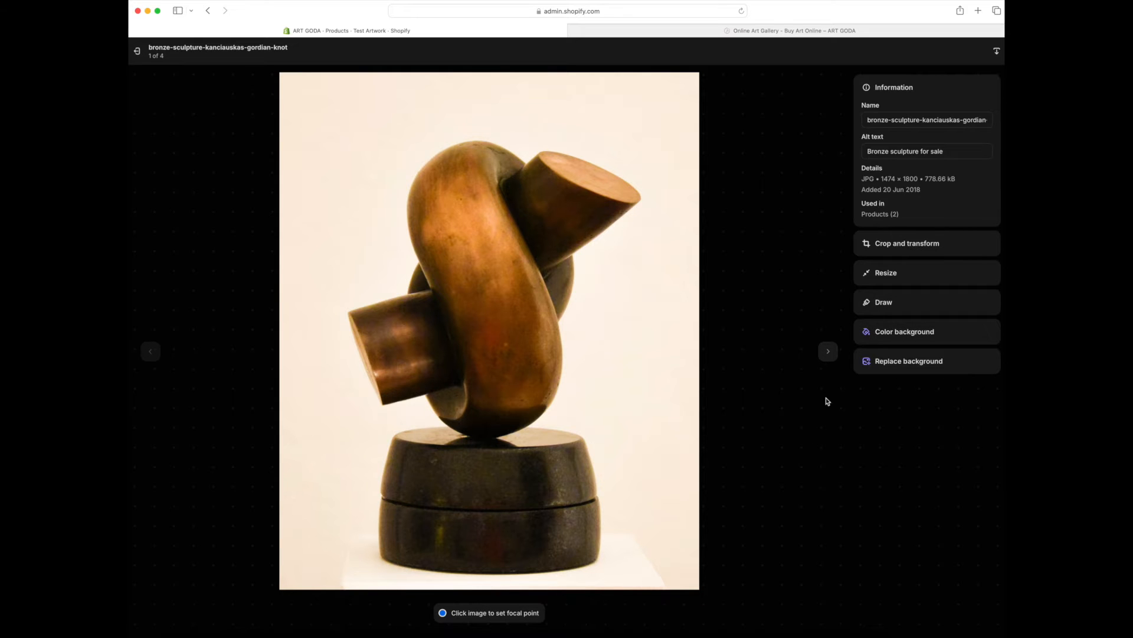
{"action": "left_click", "coordinate": [904, 362]}
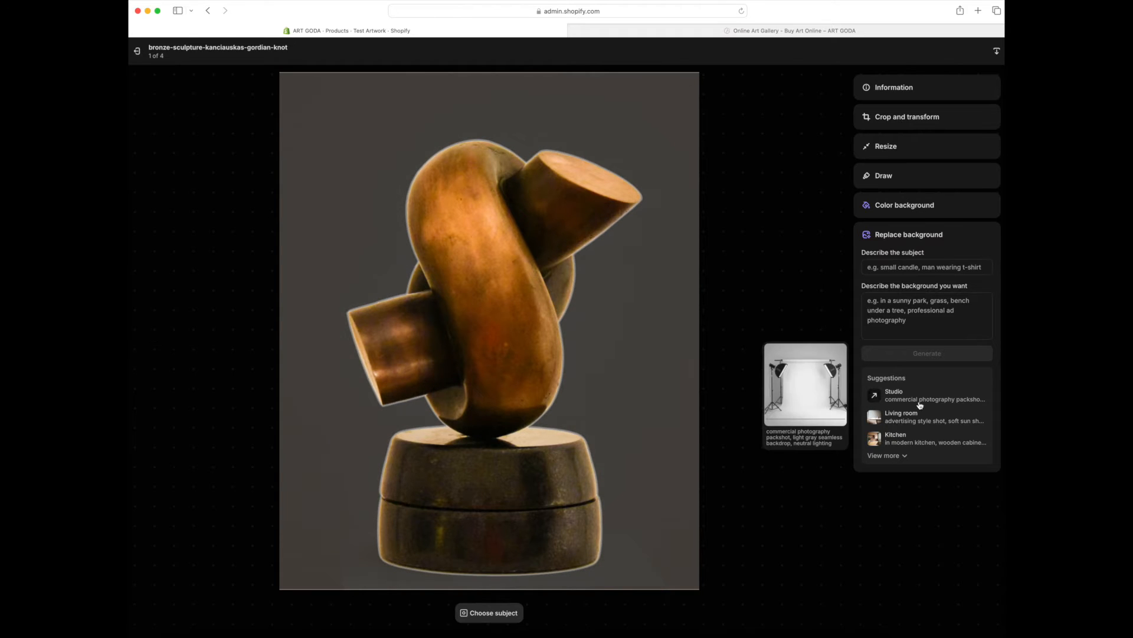
{"action": "left_click", "coordinate": [904, 456]}
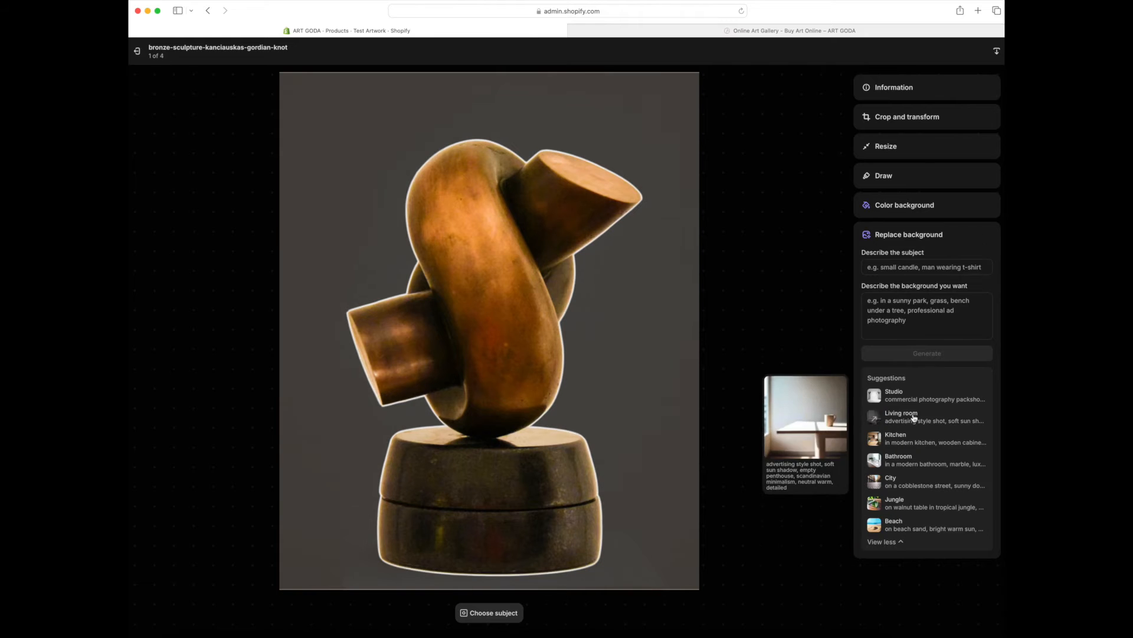
{"action": "left_click", "coordinate": [902, 397]}
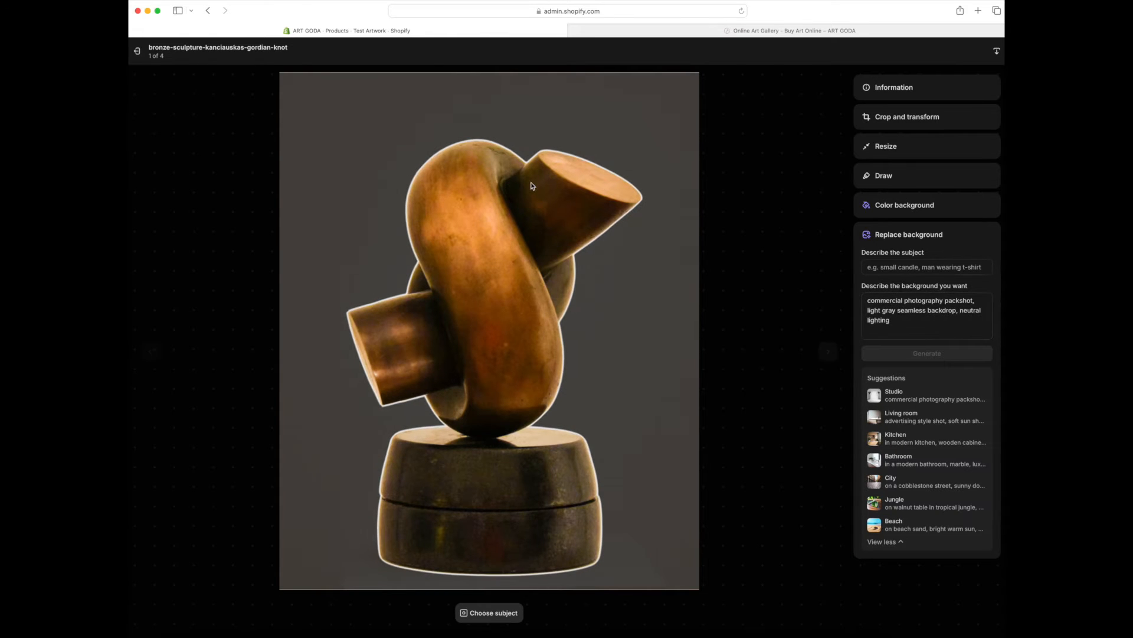
Describe the image's subject as "sculpture" and generate the replacement studio backgrounds
{"action": "left_click", "coordinate": [881, 267]}
{"action": "left_click", "coordinate": [874, 267]}
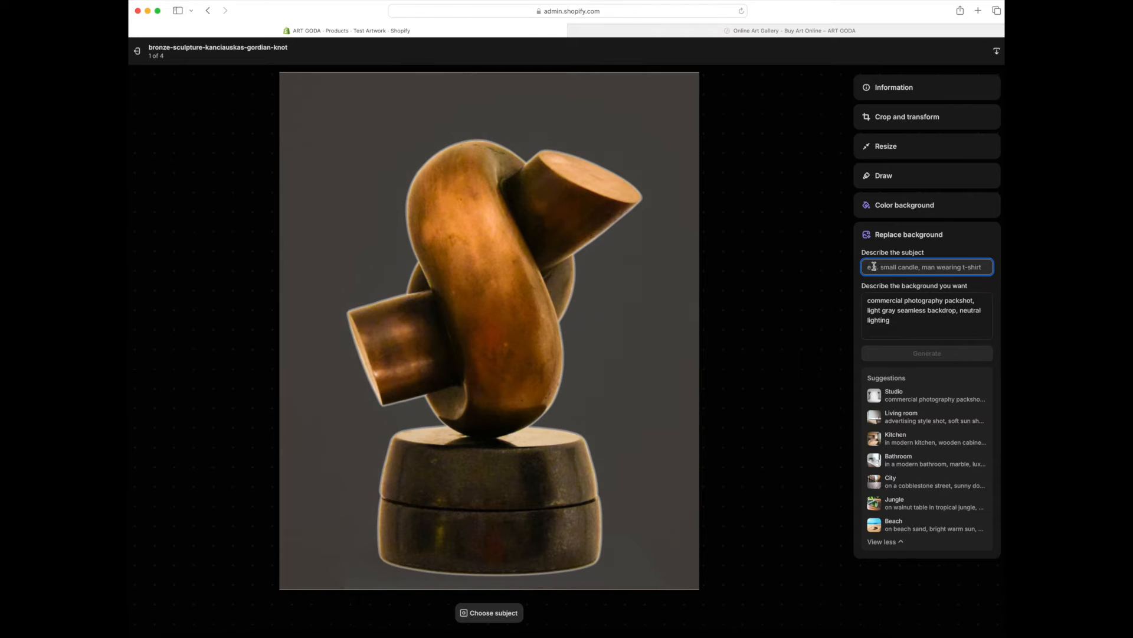
{"action": "type", "text": "sculpture"}
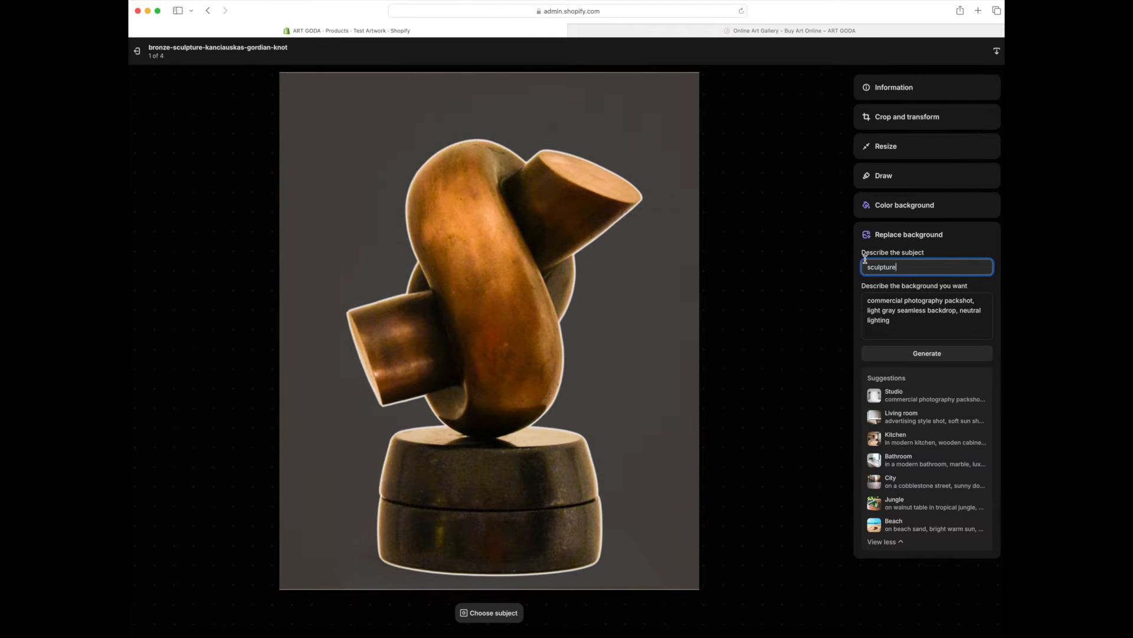
{"action": "left_click", "coordinate": [889, 319]}
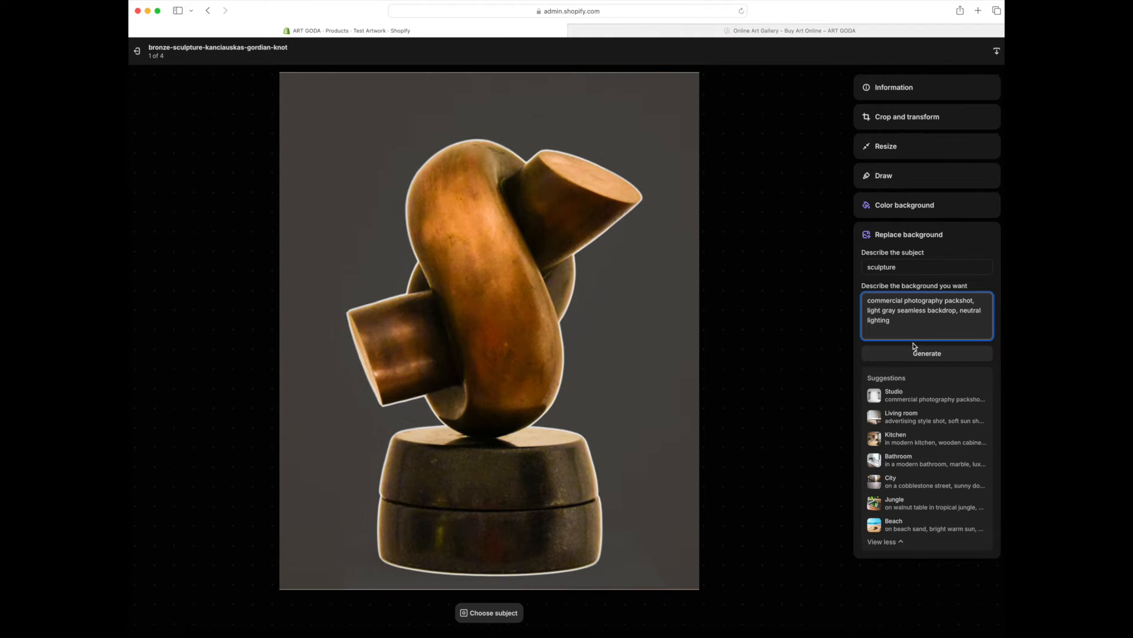
{"action": "left_click", "coordinate": [897, 354]}
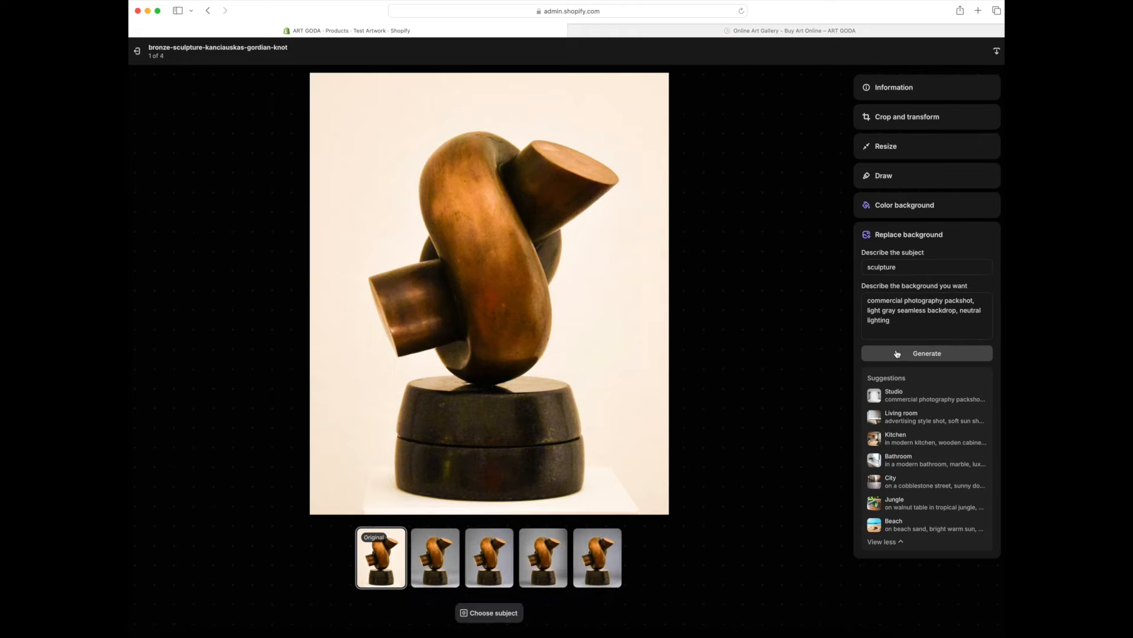
Compare the four generated studio backgrounds with each other and with the original sculpture image
{"action": "left_click", "coordinate": [445, 572]}
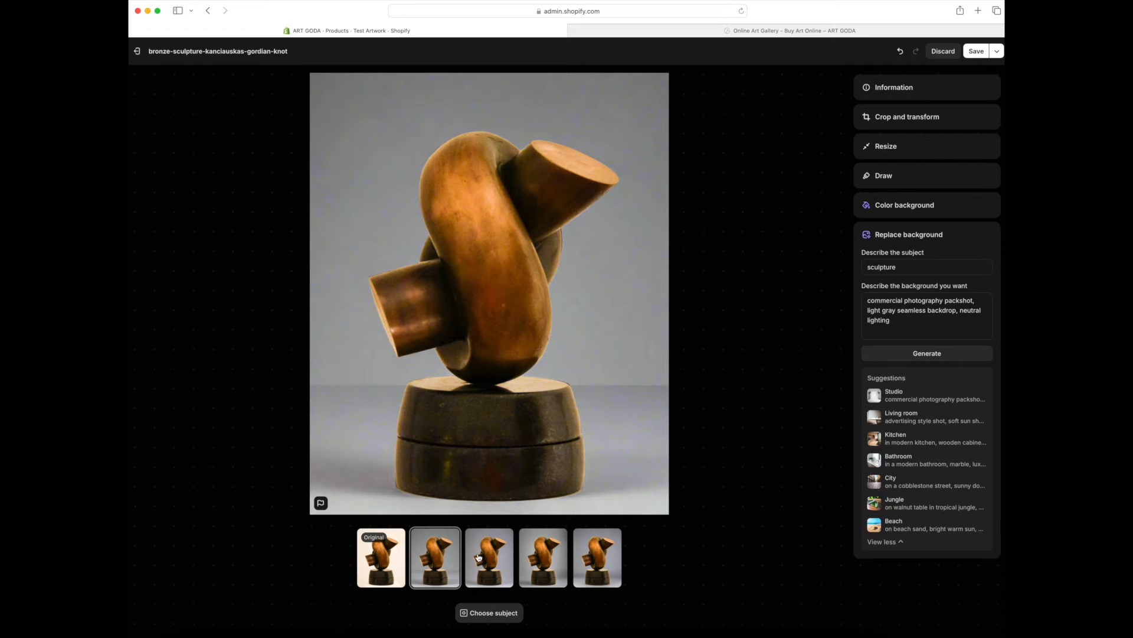
{"action": "left_click", "coordinate": [501, 567]}
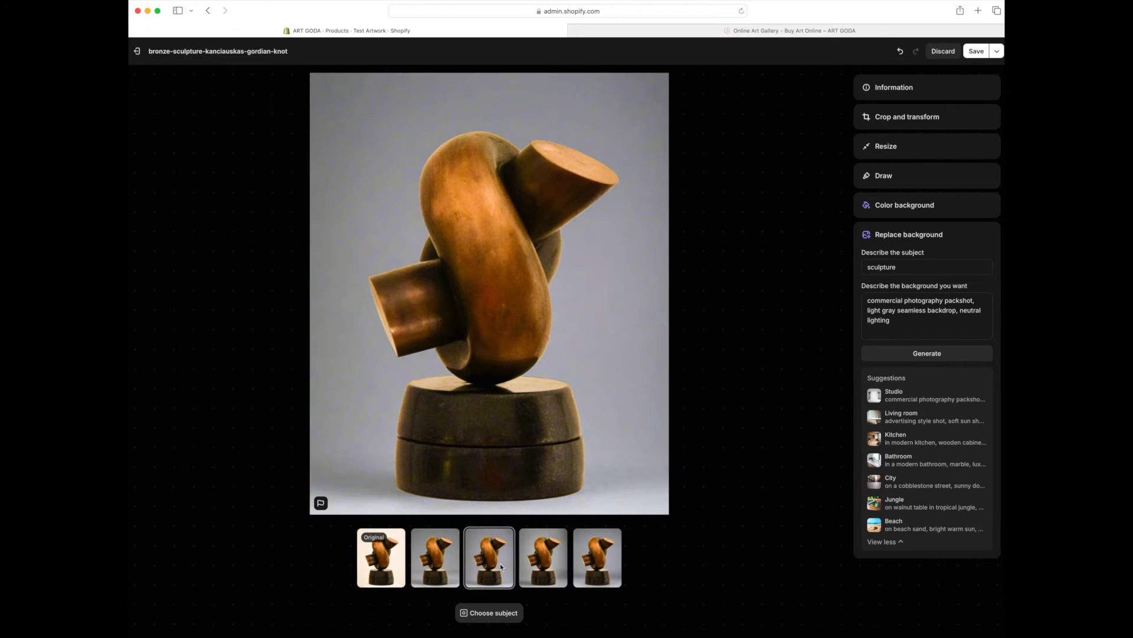
{"action": "left_click", "coordinate": [546, 571]}
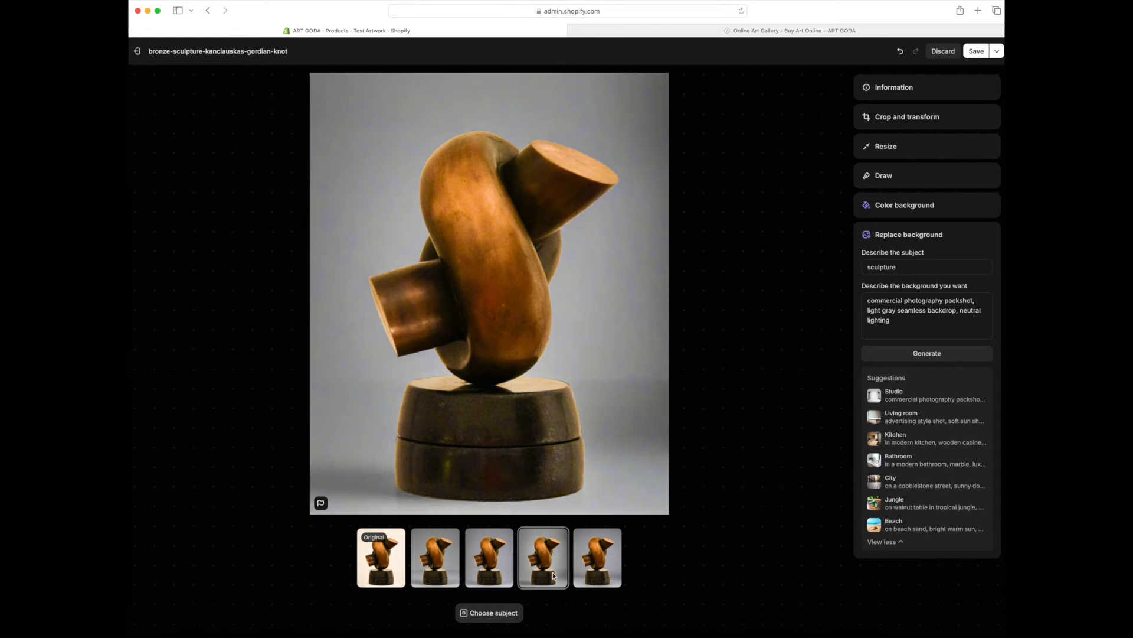
{"action": "left_click", "coordinate": [587, 571]}
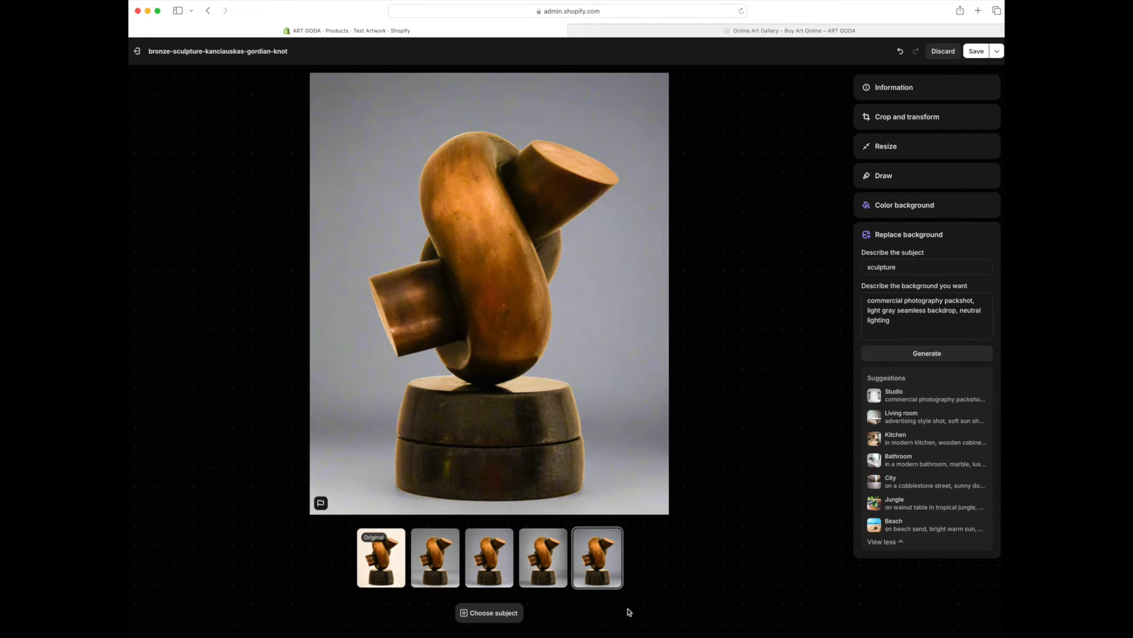
{"action": "left_click", "coordinate": [436, 573]}
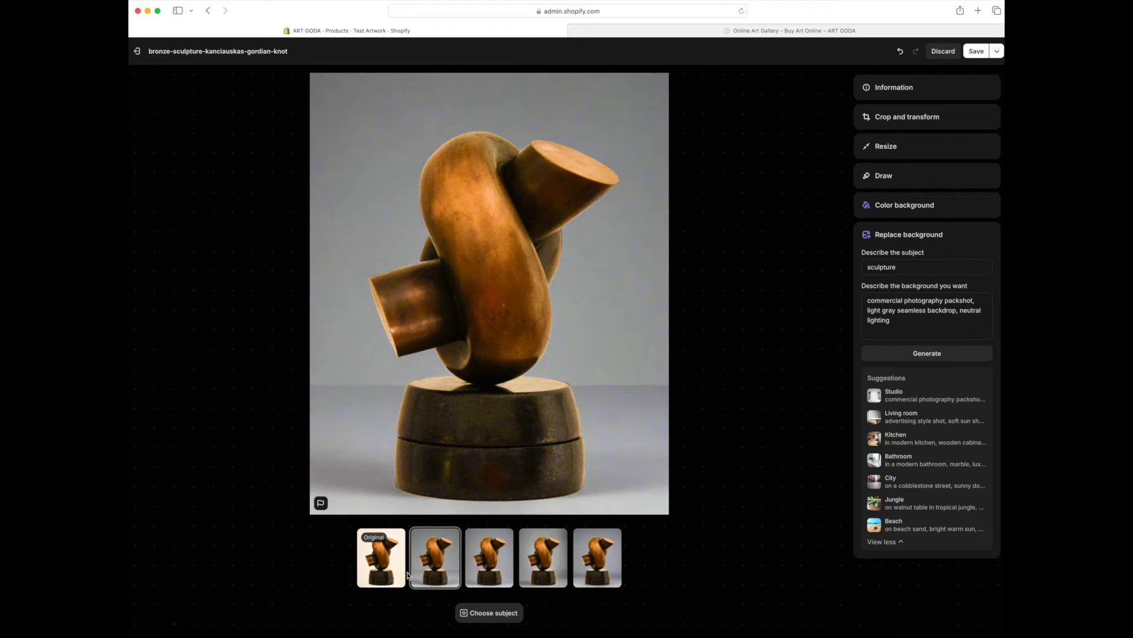
{"action": "left_click", "coordinate": [598, 555]}
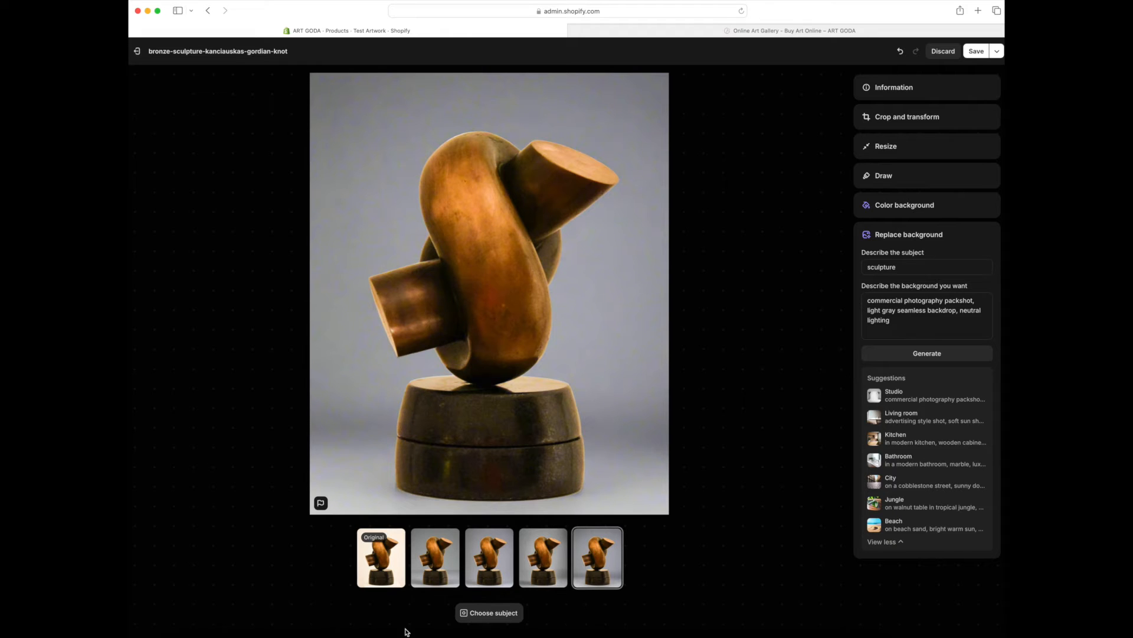
{"action": "left_click", "coordinate": [373, 576]}
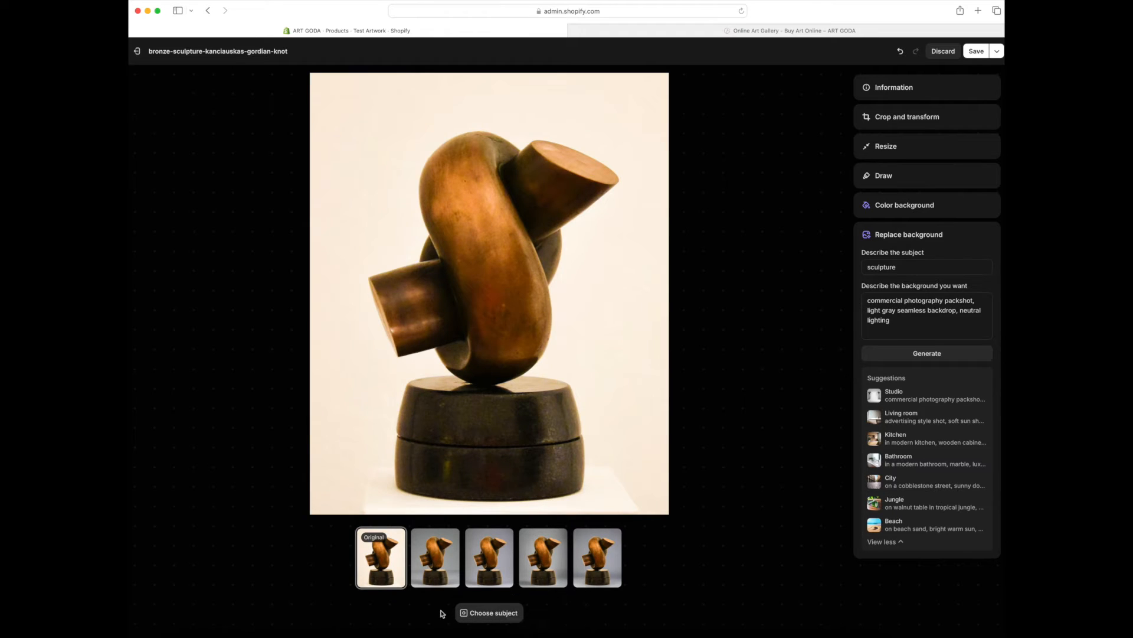
Return to the subject selection on the original image and insert "dark backgournd," before "neutral lighting" in the background description
{"action": "left_click", "coordinate": [485, 614]}
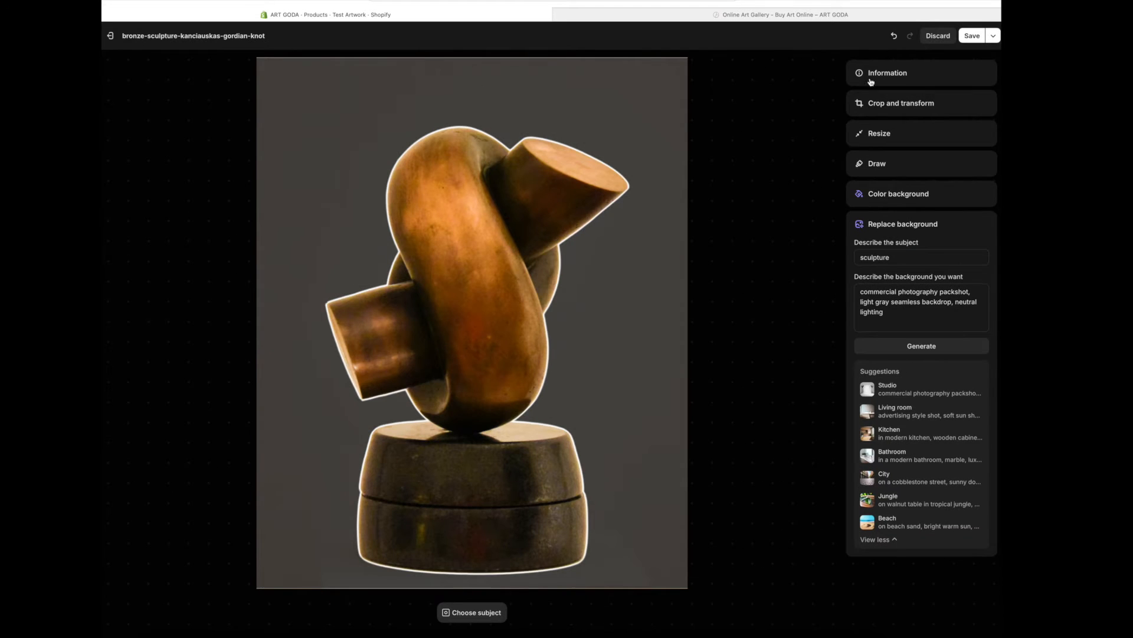
{"action": "left_click", "coordinate": [909, 312]}
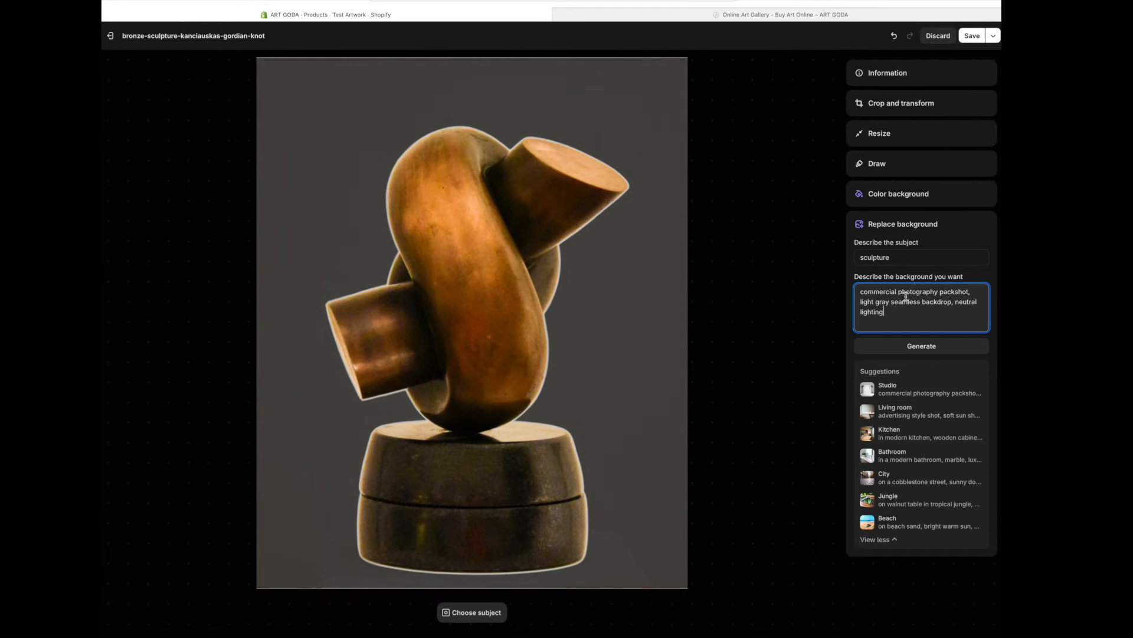
{"action": "left_click", "coordinate": [956, 305]}
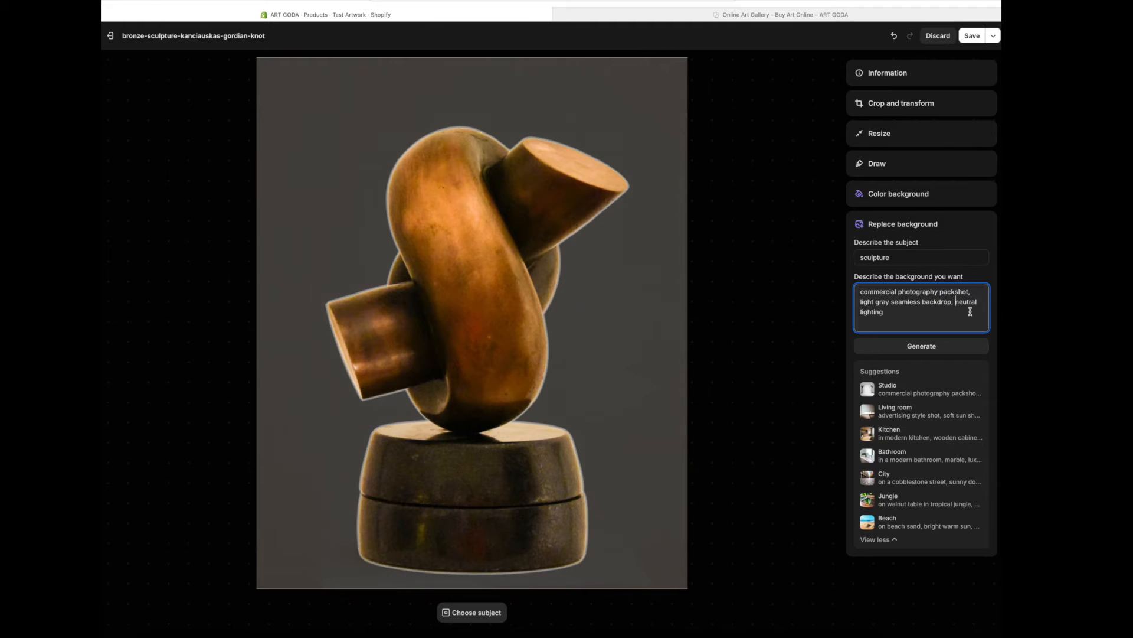
{"action": "type", "text": "dark backgournd,"}
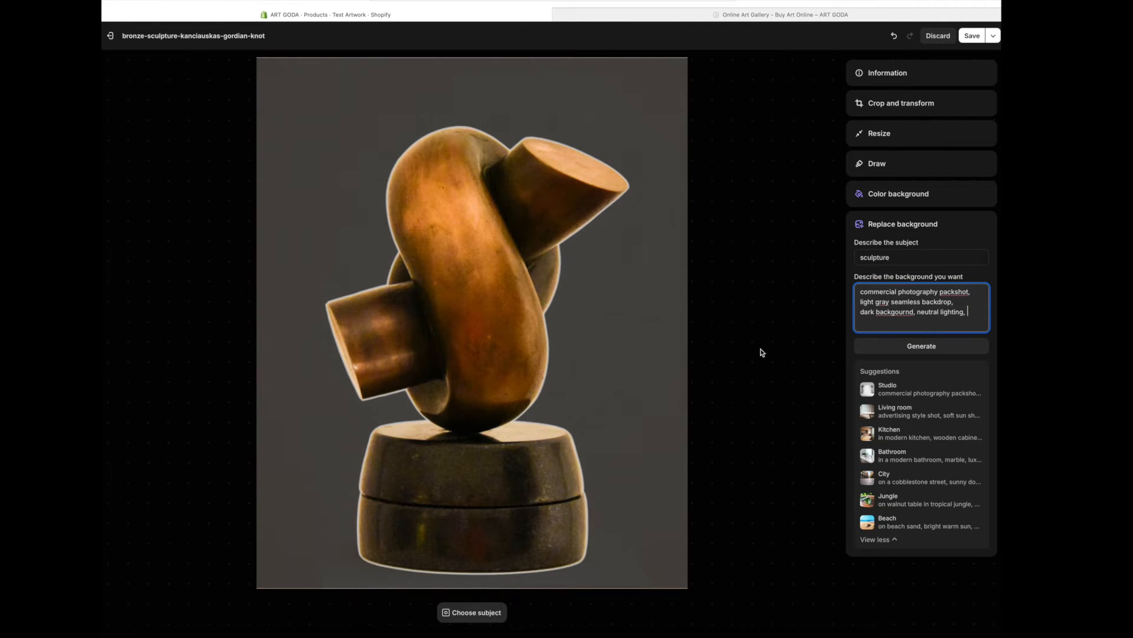
Add "luxurious look" to the end of the background description and generate new backgrounds
{"action": "type", "text": "luxuiou"}
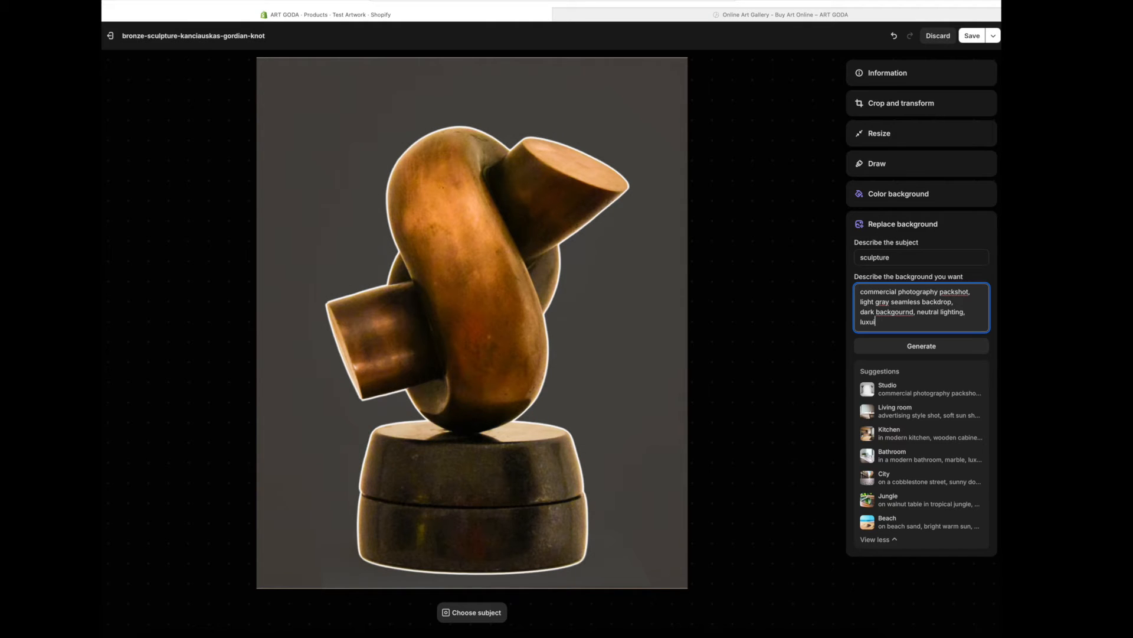
{"action": "key", "text": "BackSpace"}
{"action": "key", "text": "BackSpace"}
{"action": "type", "text": "rious "}
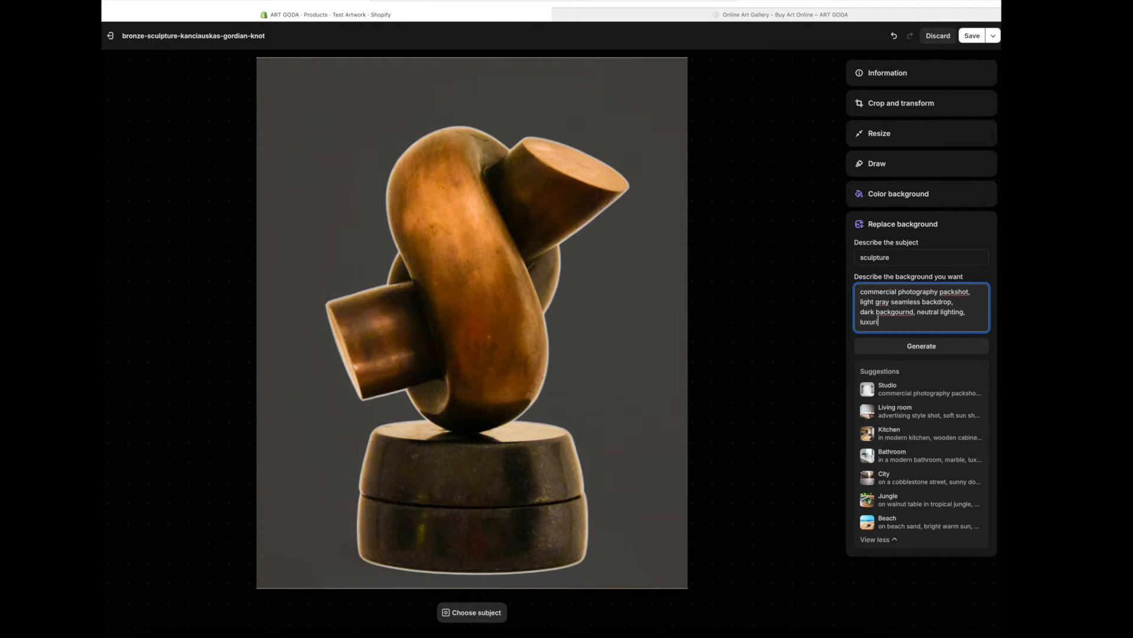
{"action": "type", "text": "look"}
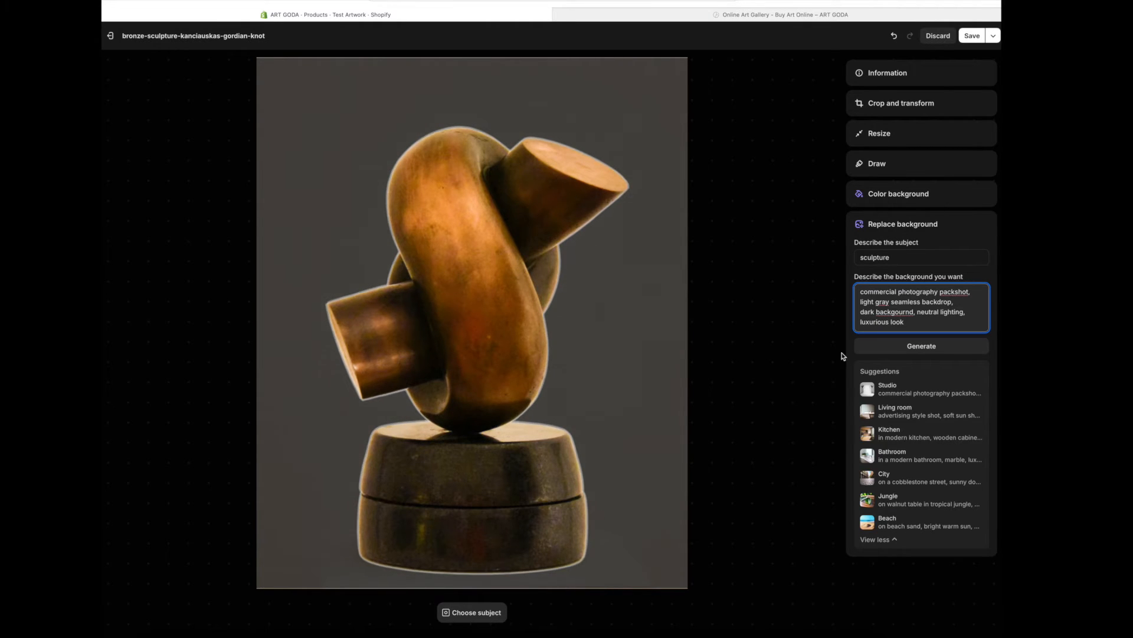
{"action": "left_click", "coordinate": [874, 346]}
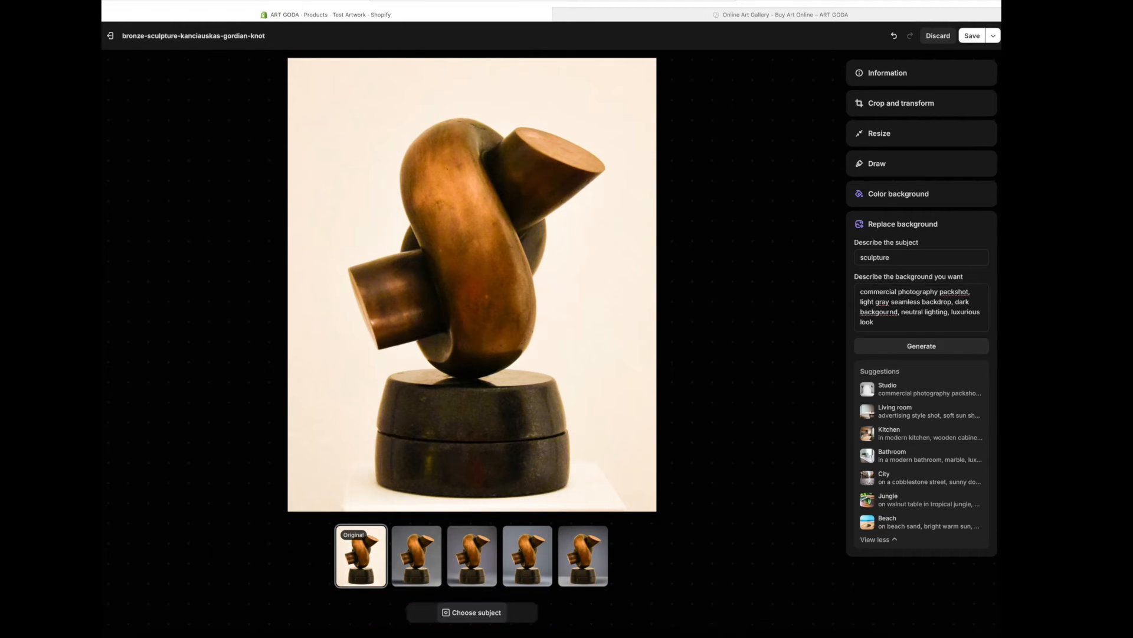
View the first three new backgrounds and save the third version as a new image
{"action": "left_click", "coordinate": [412, 565]}
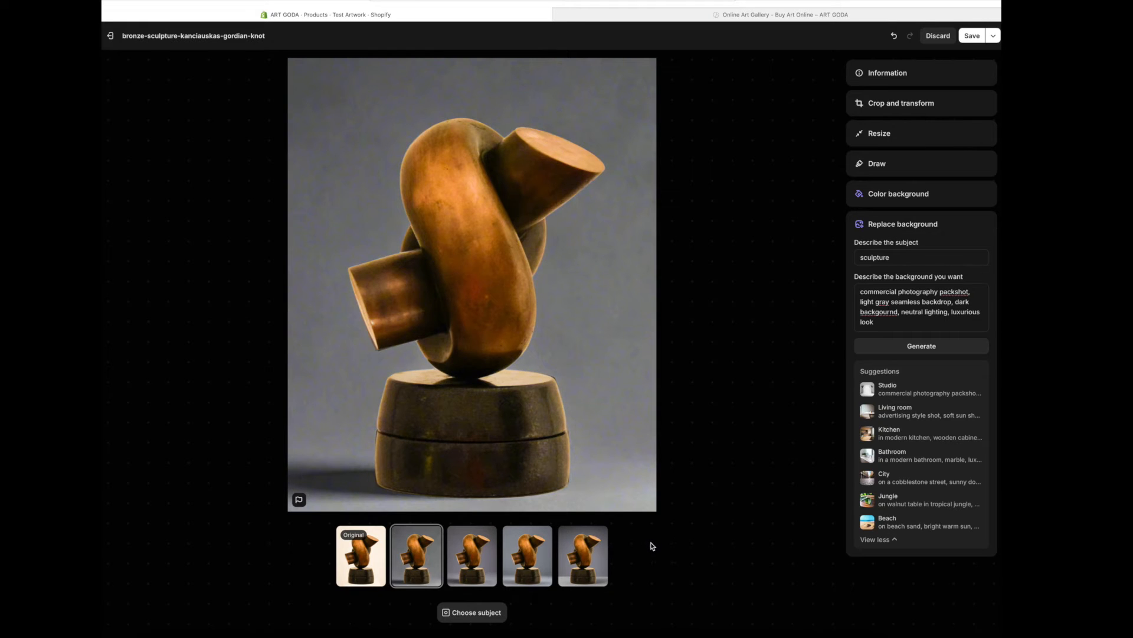
{"action": "left_click", "coordinate": [482, 576]}
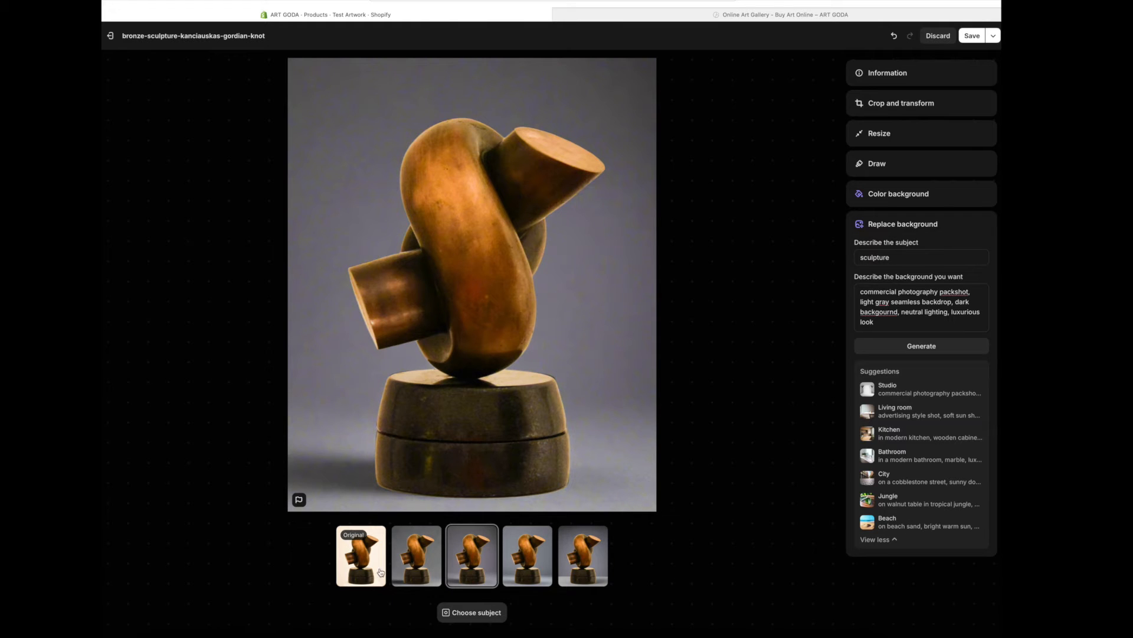
{"action": "left_click", "coordinate": [527, 565]}
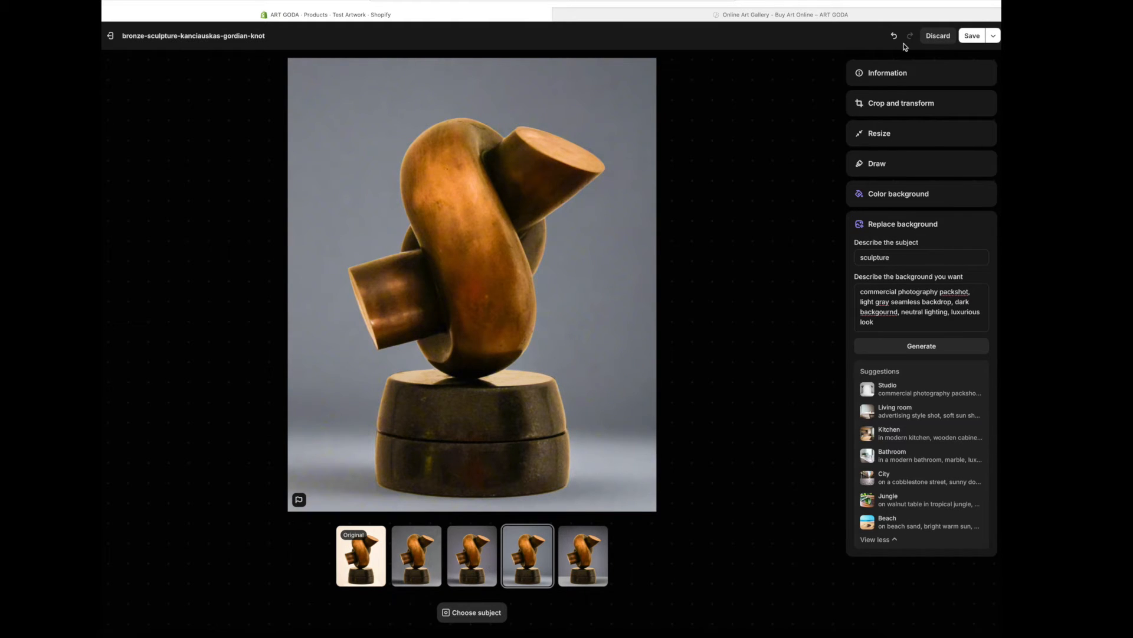
{"action": "left_click", "coordinate": [994, 36]}
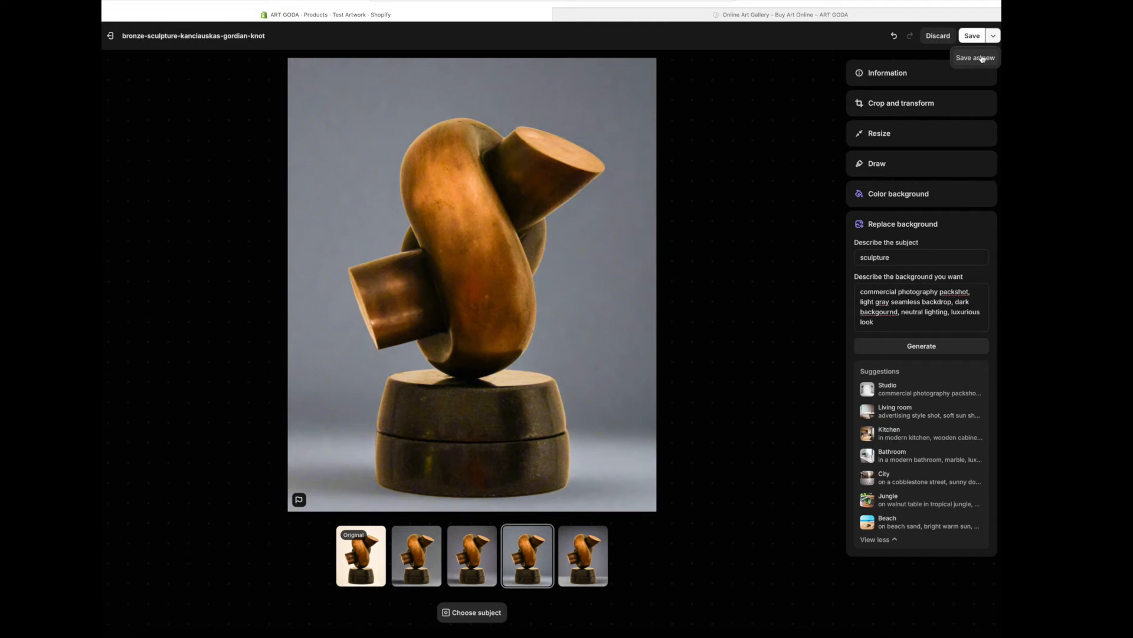
{"action": "left_click", "coordinate": [982, 58]}
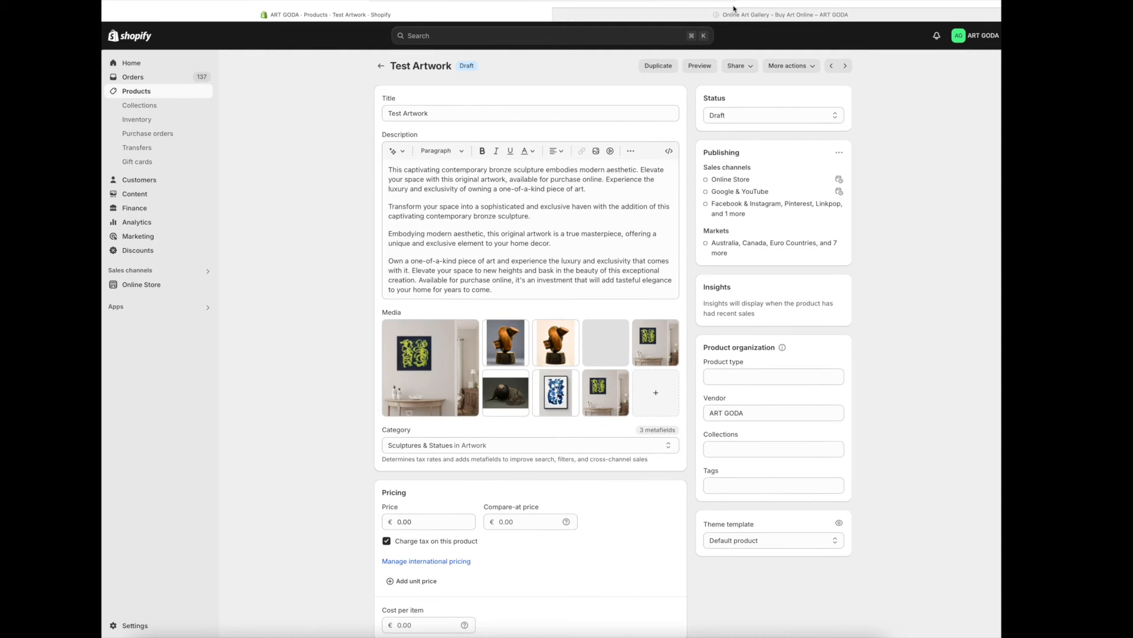
Preview the Test Artwork product page in the store and examine its sculpture images and description
{"action": "left_click", "coordinate": [699, 66]}
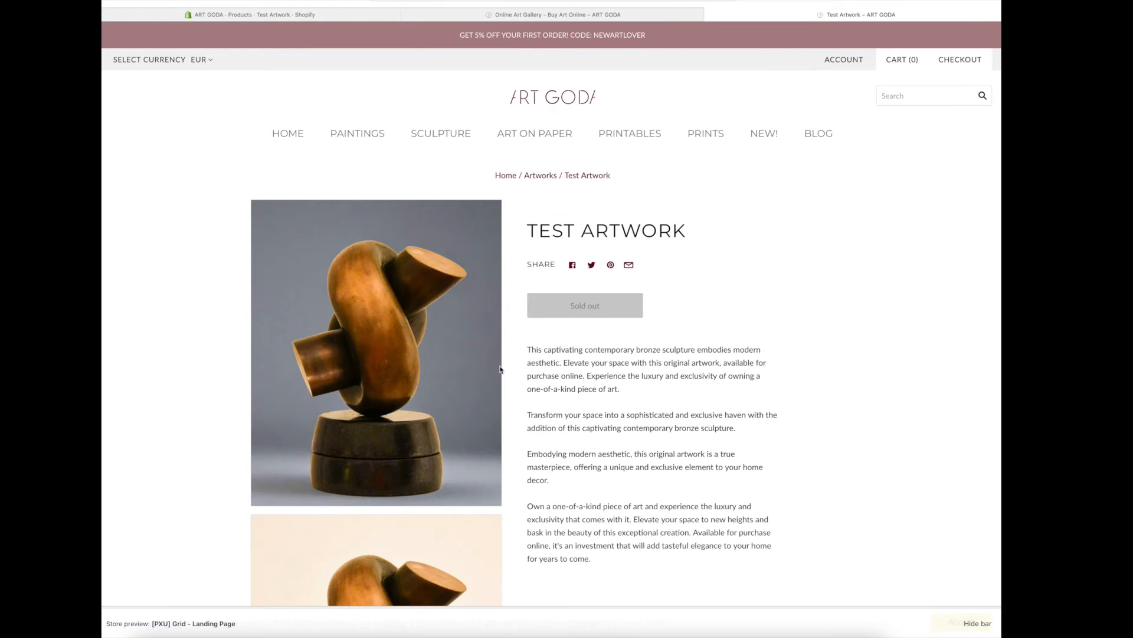
{"action": "scroll", "coordinate": [502, 360], "scroll_direction": "down", "scroll_amount": 1}
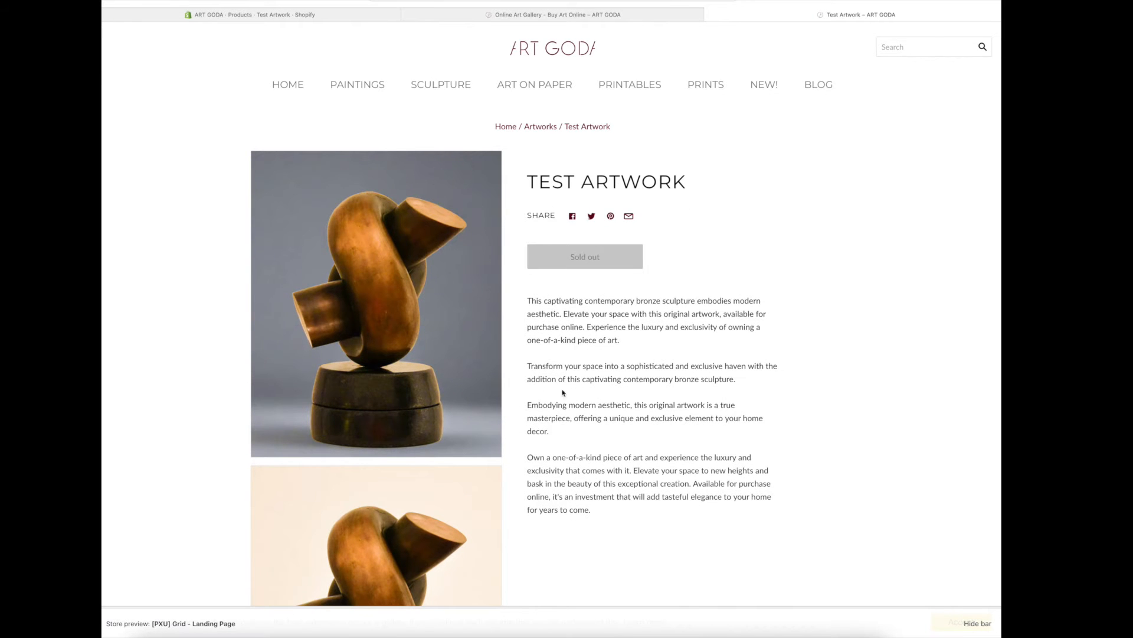
{"action": "scroll", "coordinate": [712, 442], "scroll_direction": "down", "scroll_amount": 2}
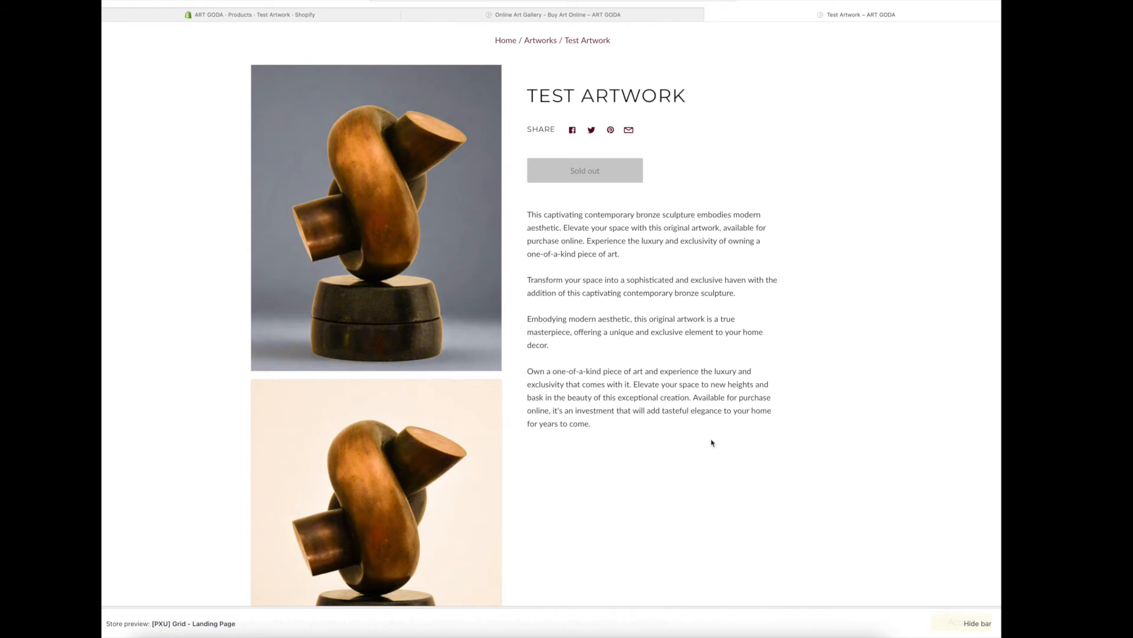
{"action": "scroll", "coordinate": [712, 442], "scroll_direction": "up", "scroll_amount": 2}
{"action": "scroll", "coordinate": [712, 443], "scroll_direction": "down", "scroll_amount": 3}
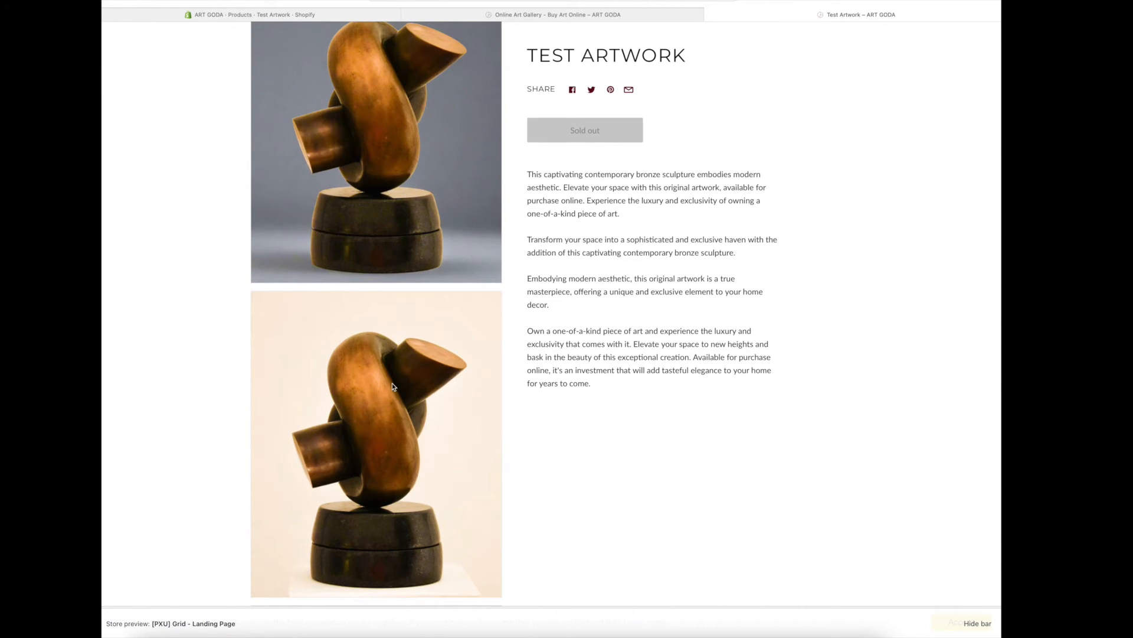
{"action": "scroll", "coordinate": [392, 387], "scroll_direction": "up", "scroll_amount": 1}
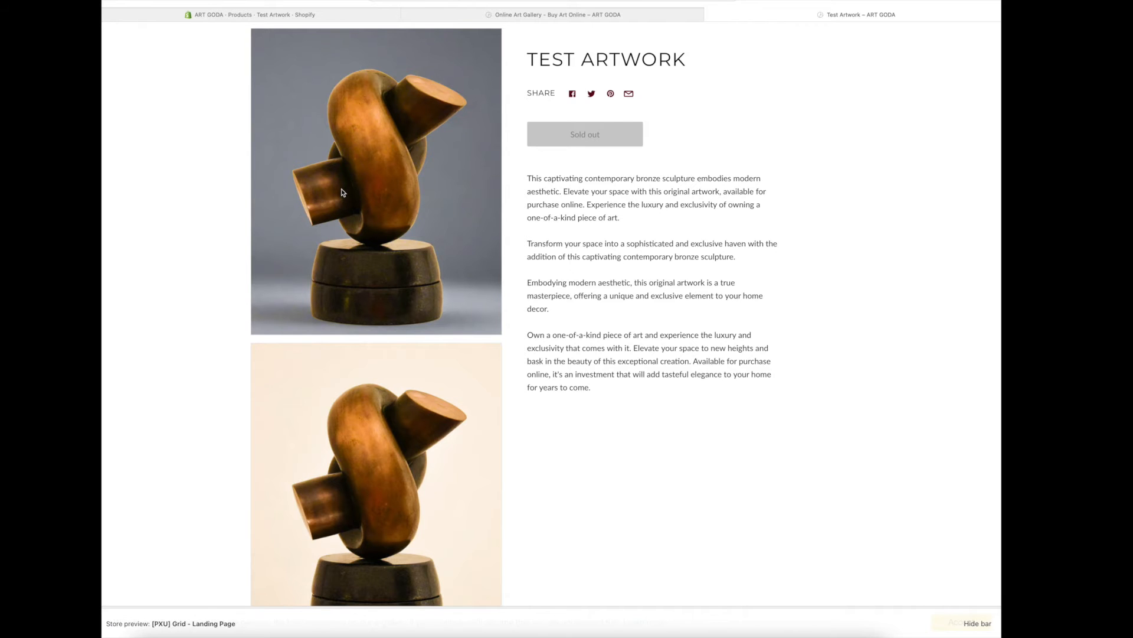
{"action": "scroll", "coordinate": [342, 191], "scroll_direction": "up", "scroll_amount": 1}
{"action": "scroll", "coordinate": [343, 192], "scroll_direction": "down", "scroll_amount": 1}
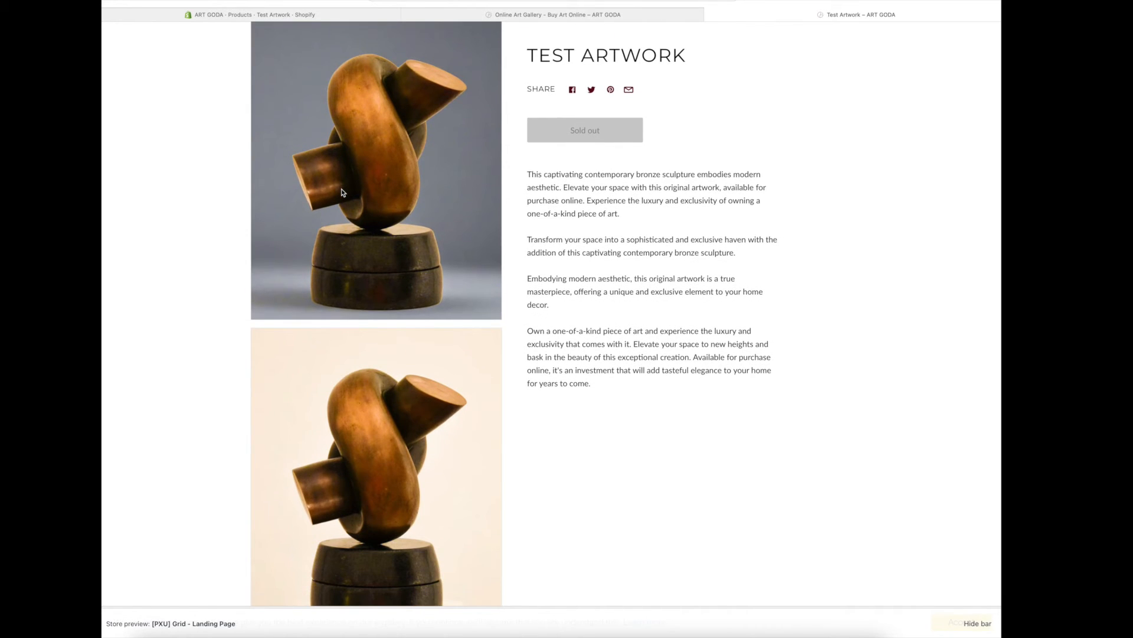
{"action": "scroll", "coordinate": [343, 192], "scroll_direction": "down", "scroll_amount": 2}
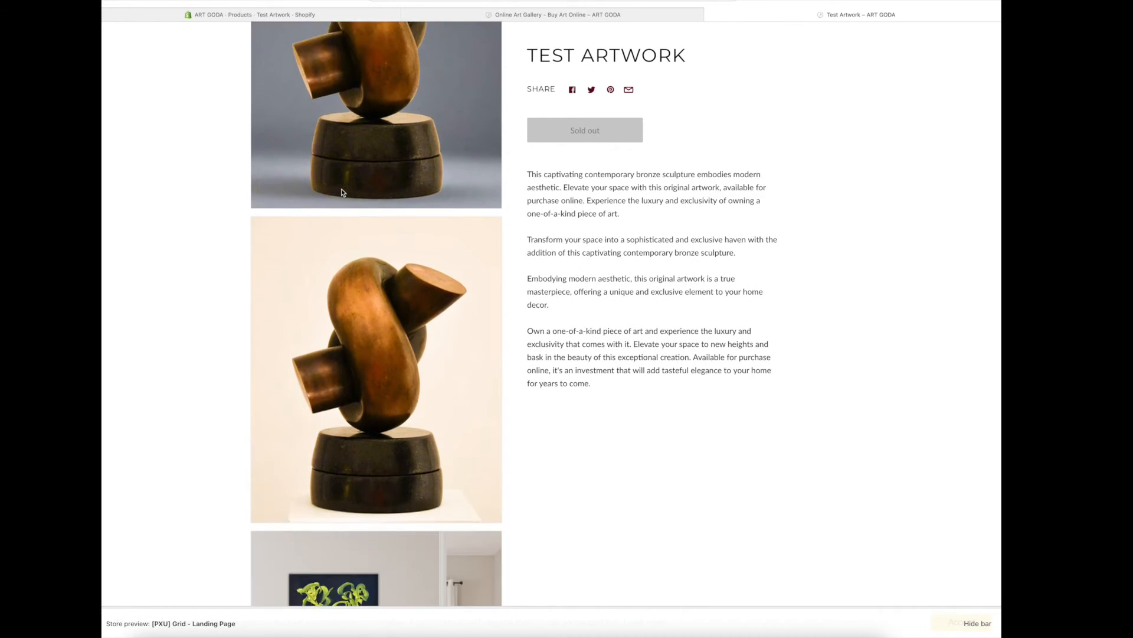
{"action": "scroll", "coordinate": [342, 192], "scroll_direction": "up", "scroll_amount": 2}
{"action": "scroll", "coordinate": [342, 192], "scroll_direction": "up", "scroll_amount": 2}
{"action": "scroll", "coordinate": [342, 192], "scroll_direction": "up", "scroll_amount": 1}
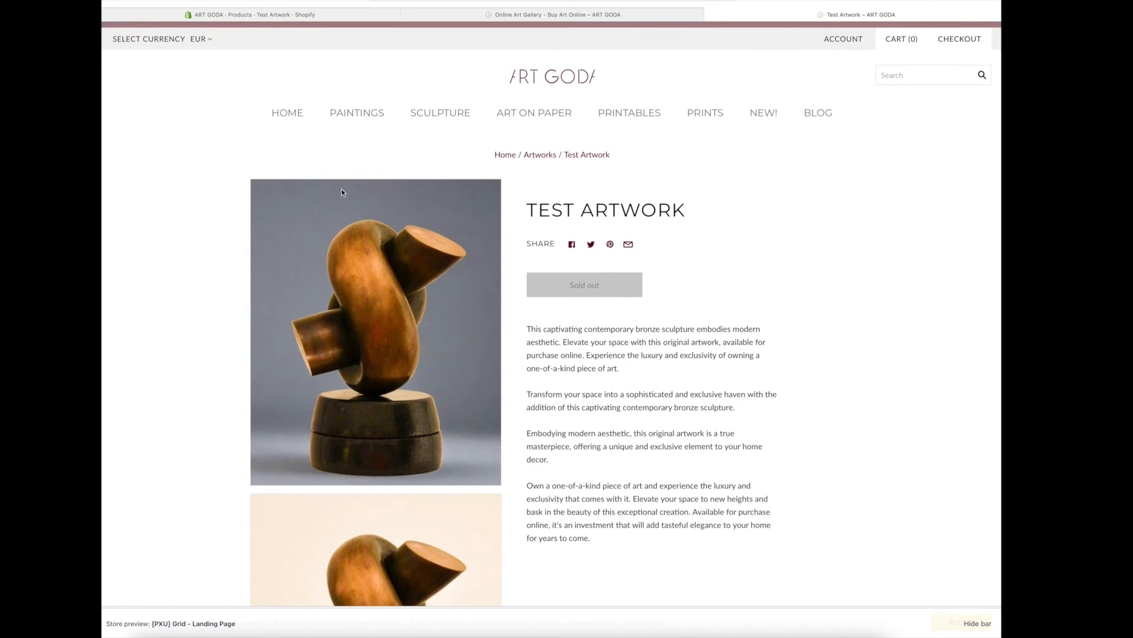
{"action": "scroll", "coordinate": [388, 342], "scroll_direction": "down", "scroll_amount": 3}
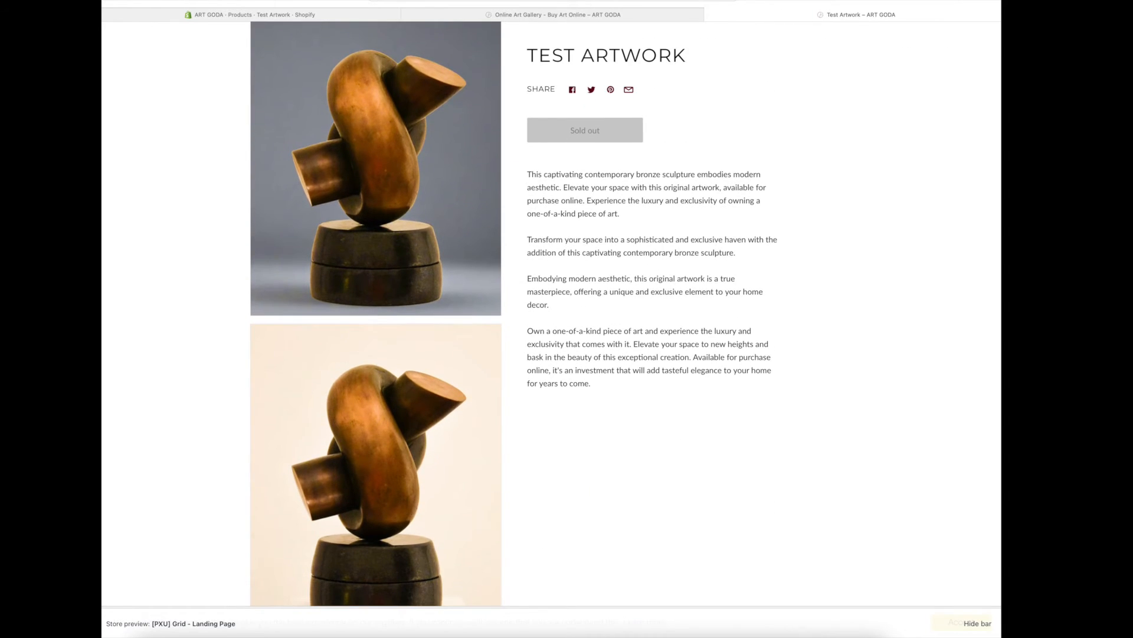
Back in the product admin, open the dark crawling-figure bronze sculpture image and choose the City suggestion for replacing its background
{"action": "left_click", "coordinate": [251, 14]}
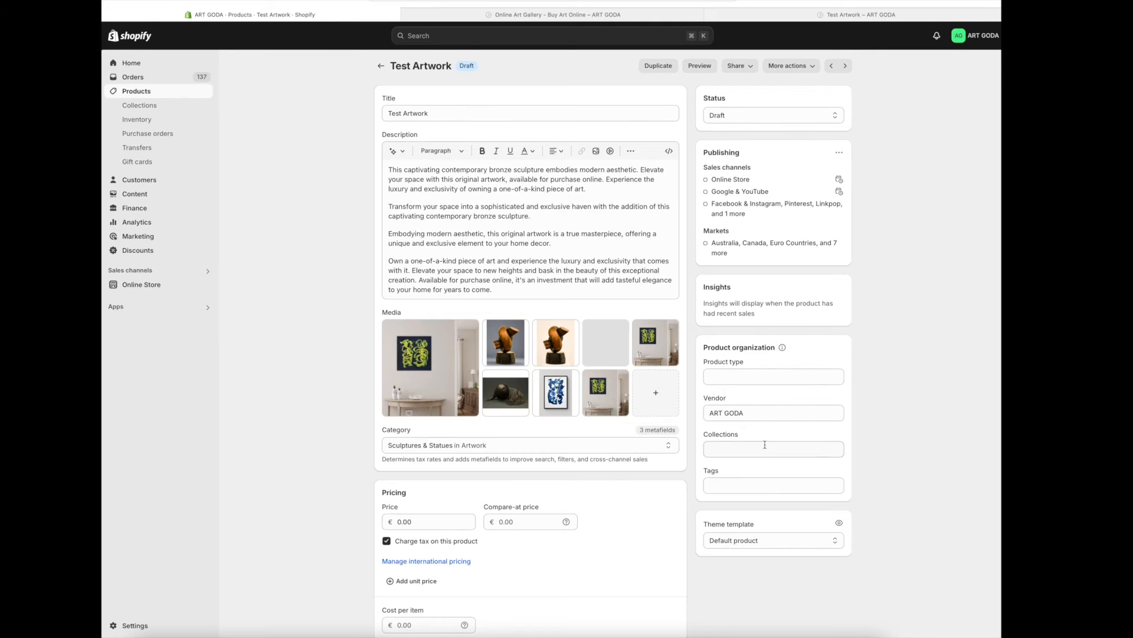
{"action": "left_click", "coordinate": [497, 412]}
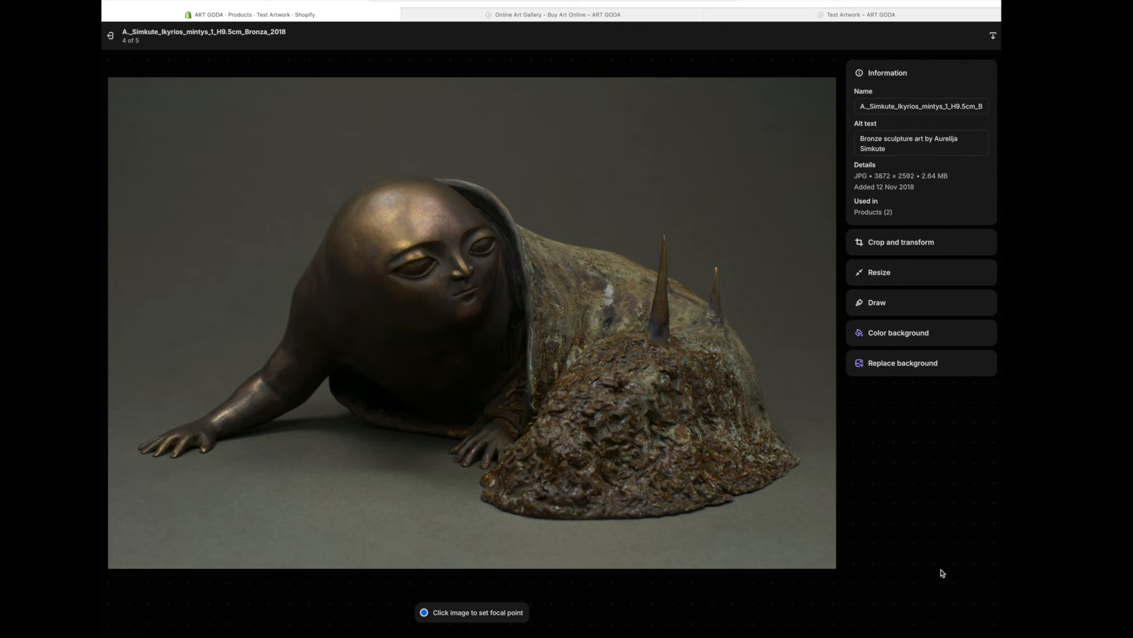
{"action": "left_click", "coordinate": [904, 367]}
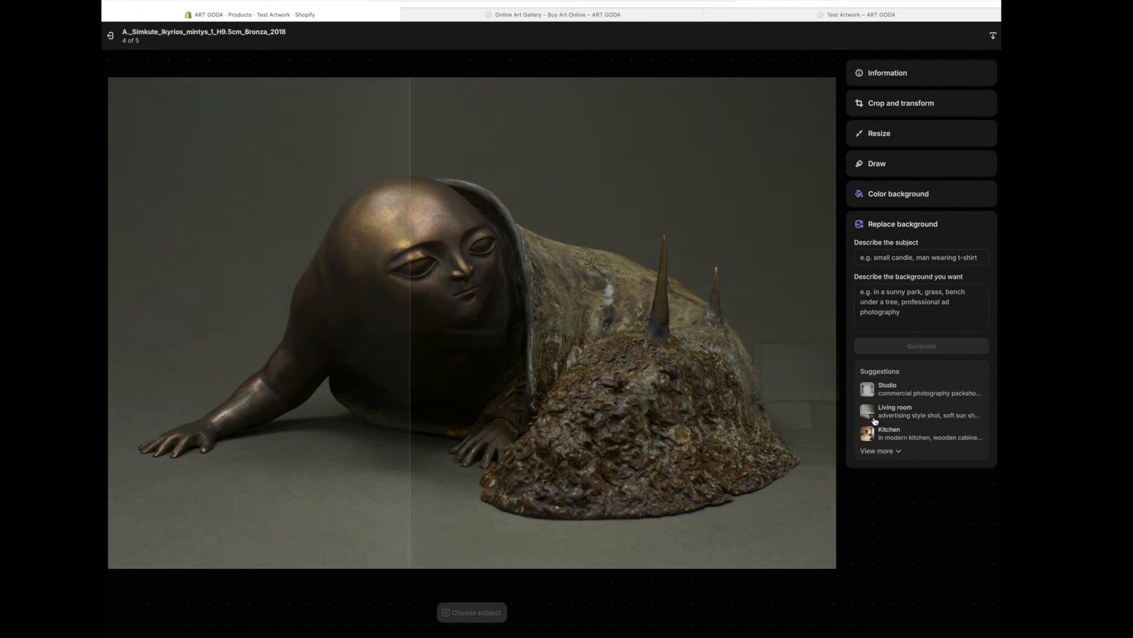
{"action": "mouse_move", "coordinate": [869, 431]}
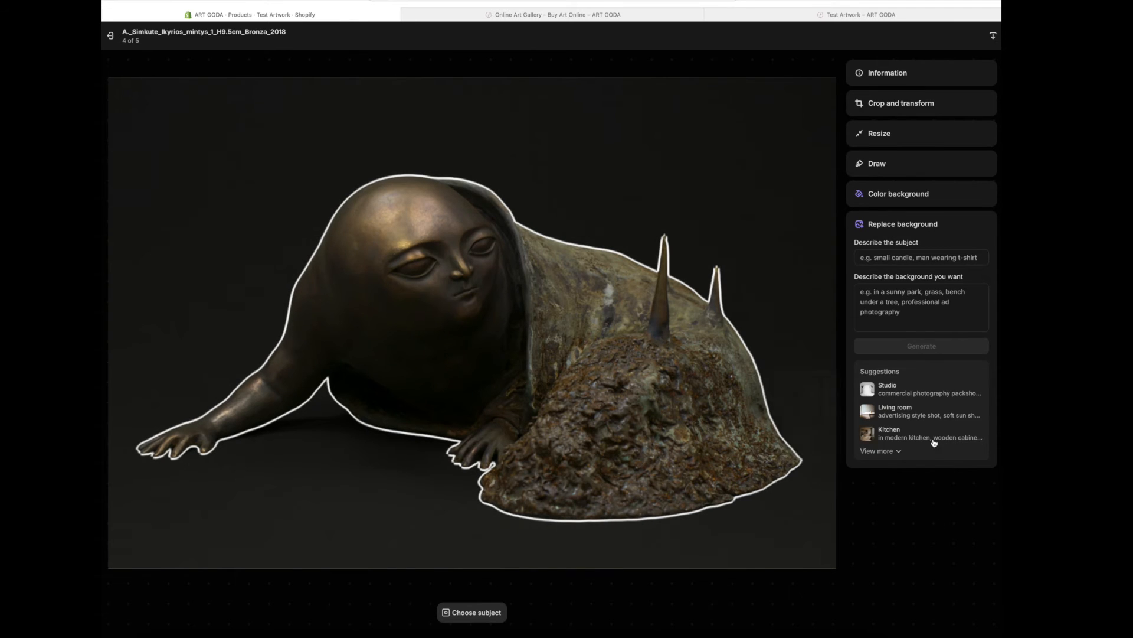
{"action": "left_click", "coordinate": [897, 451]}
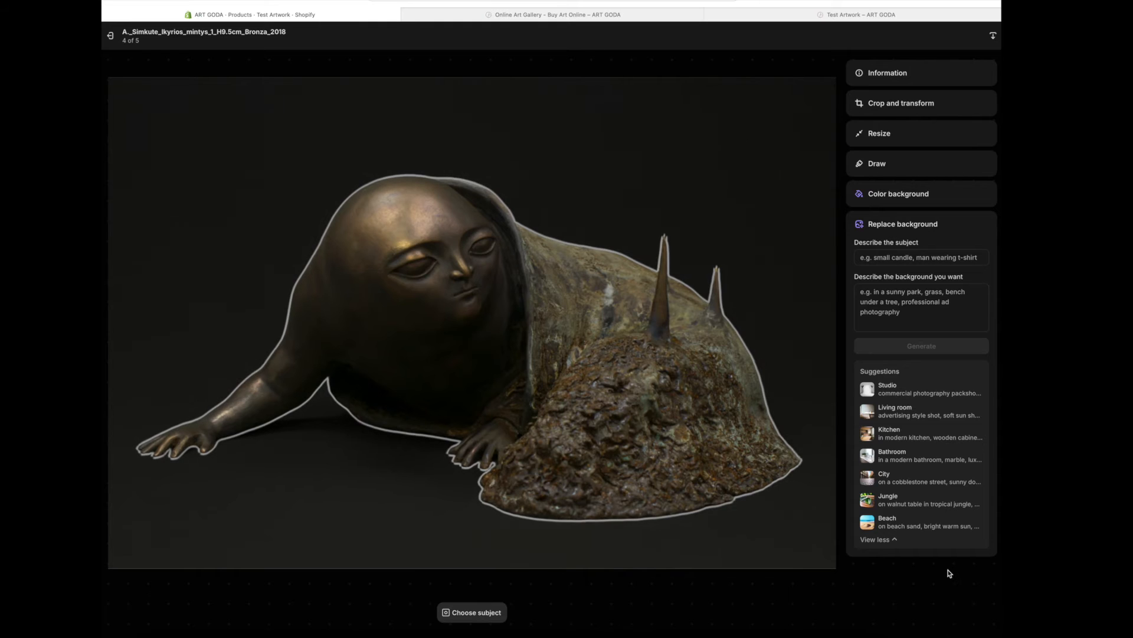
{"action": "left_click", "coordinate": [883, 476]}
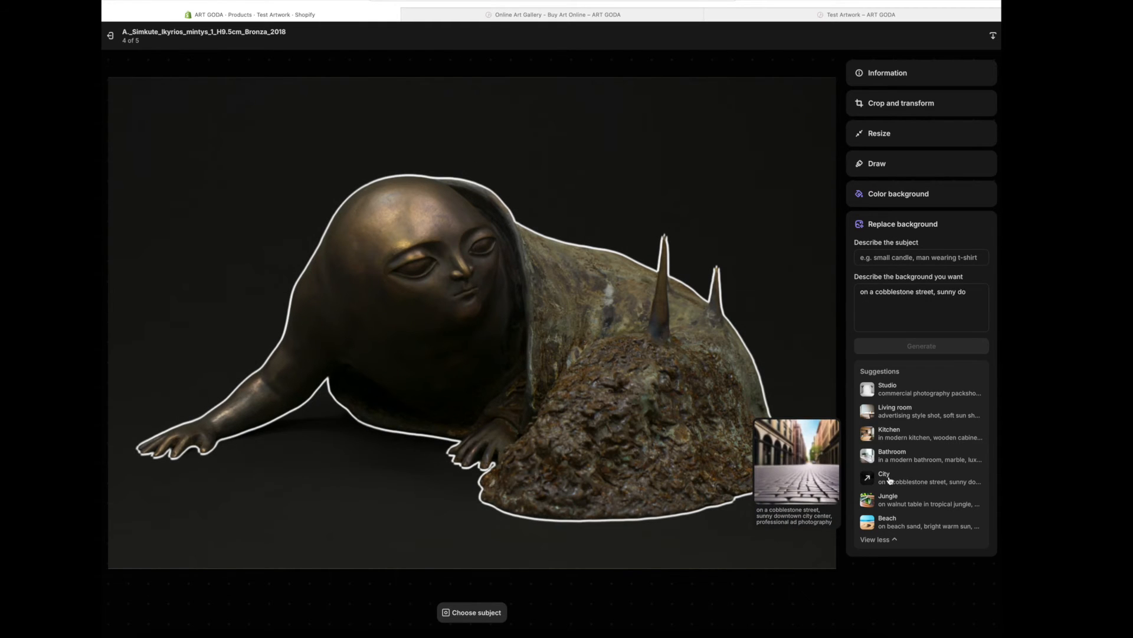
Describe the subject as "sculpture" and replace the cobblestone street wording in the background description with "modern looking city street,"
{"action": "left_click", "coordinate": [882, 260]}
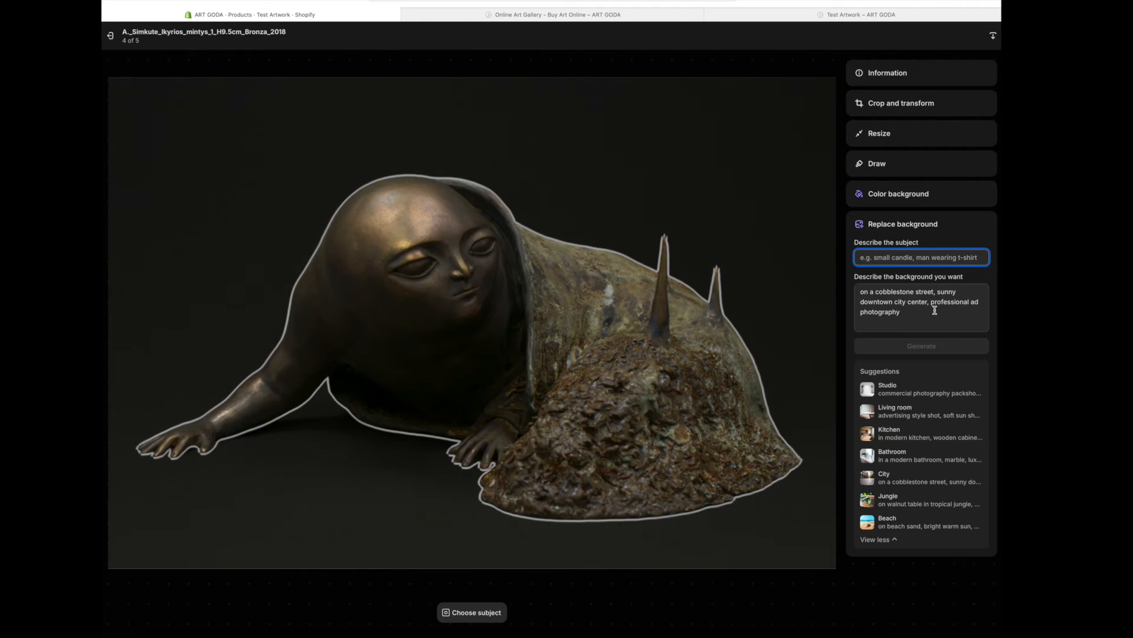
{"action": "type", "text": "sculpture"}
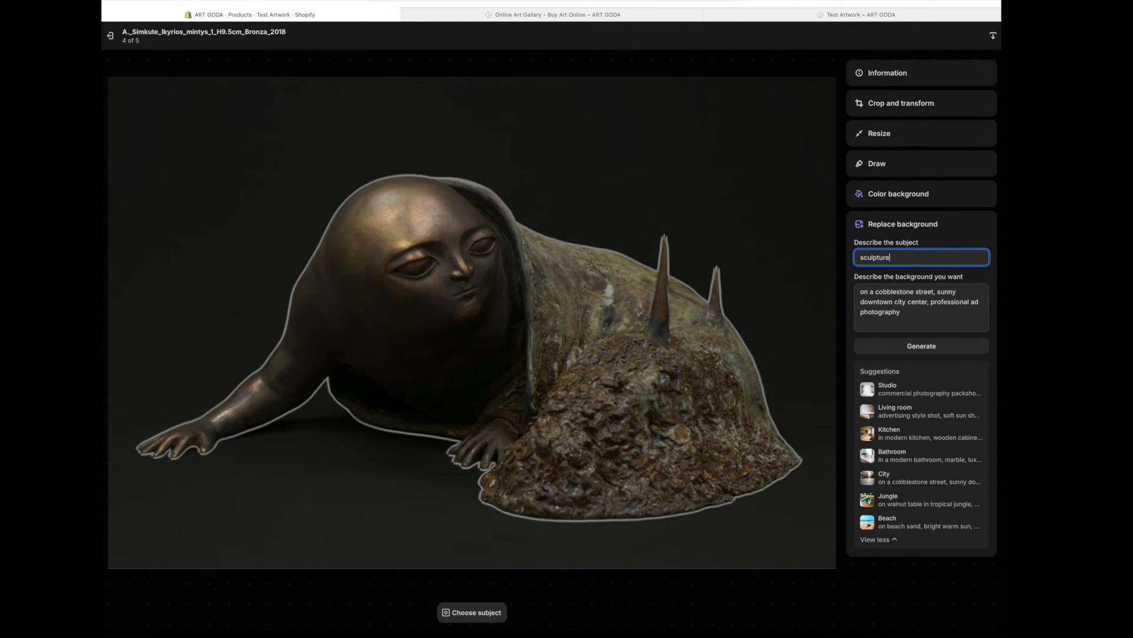
{"action": "left_click", "coordinate": [950, 323]}
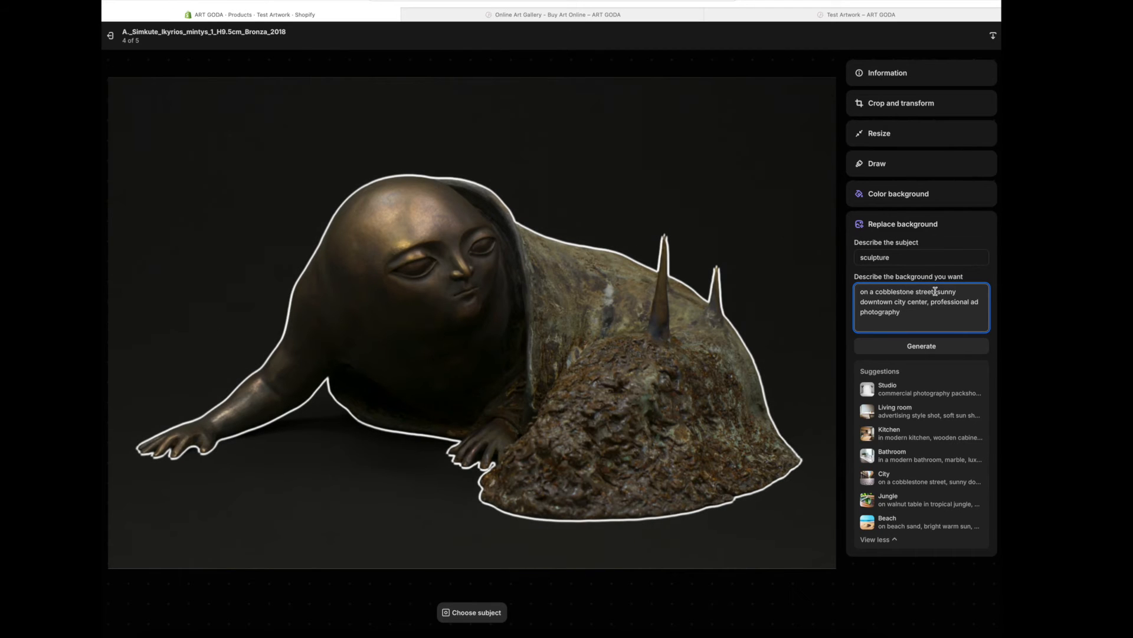
{"action": "left_click_drag", "start_coordinate": [936, 291], "coordinate": [848, 291]}
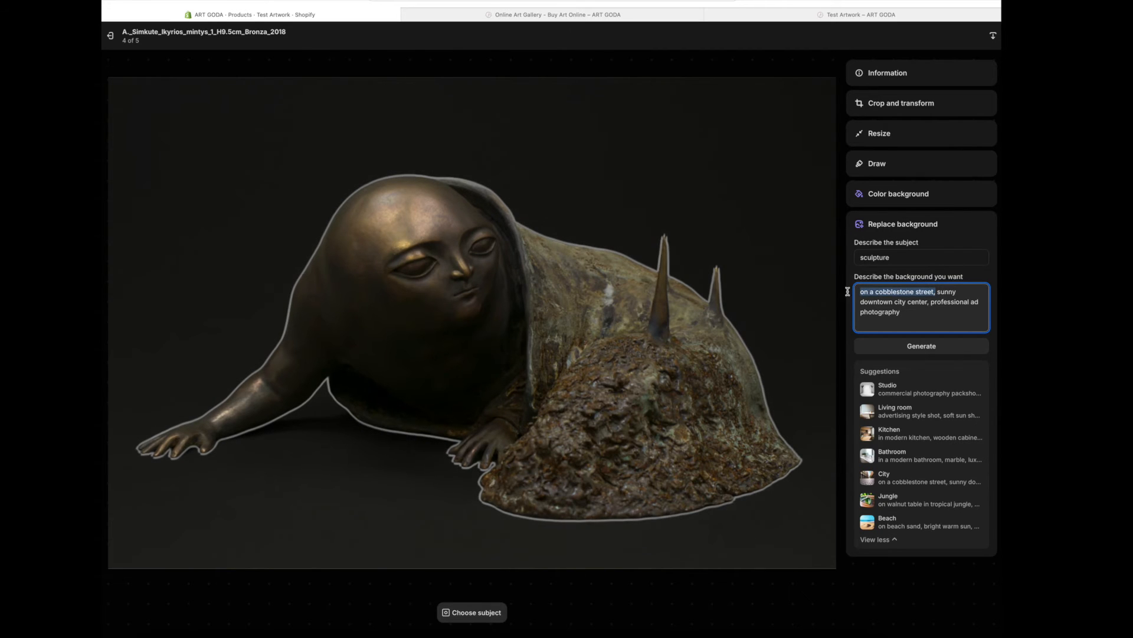
{"action": "type", "text": "modern"}
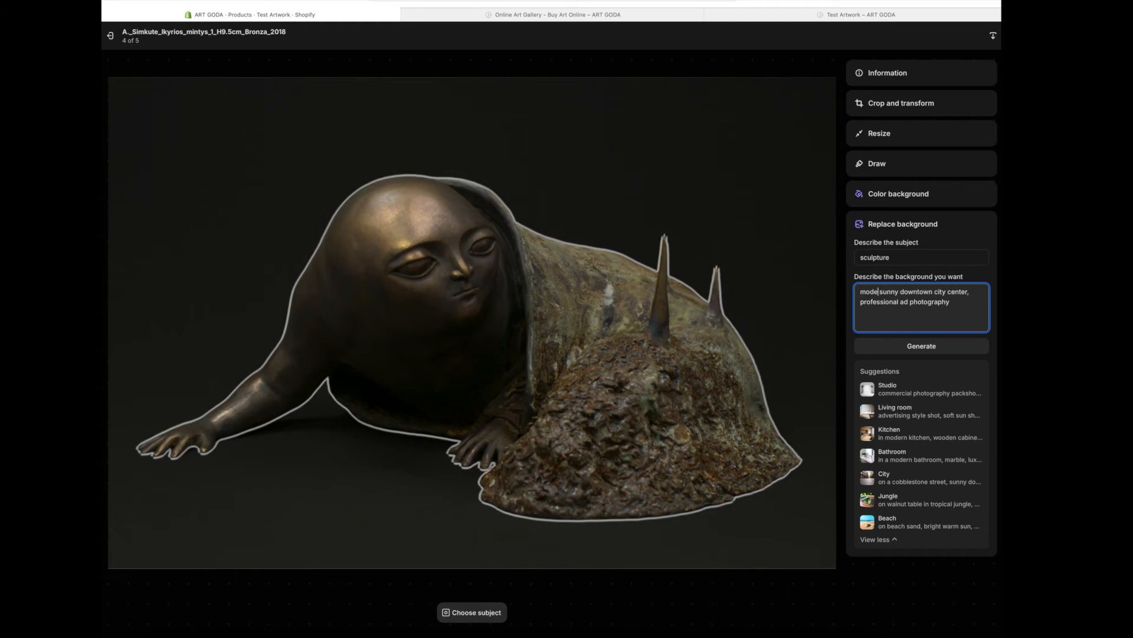
{"action": "type", "text": " looking city"}
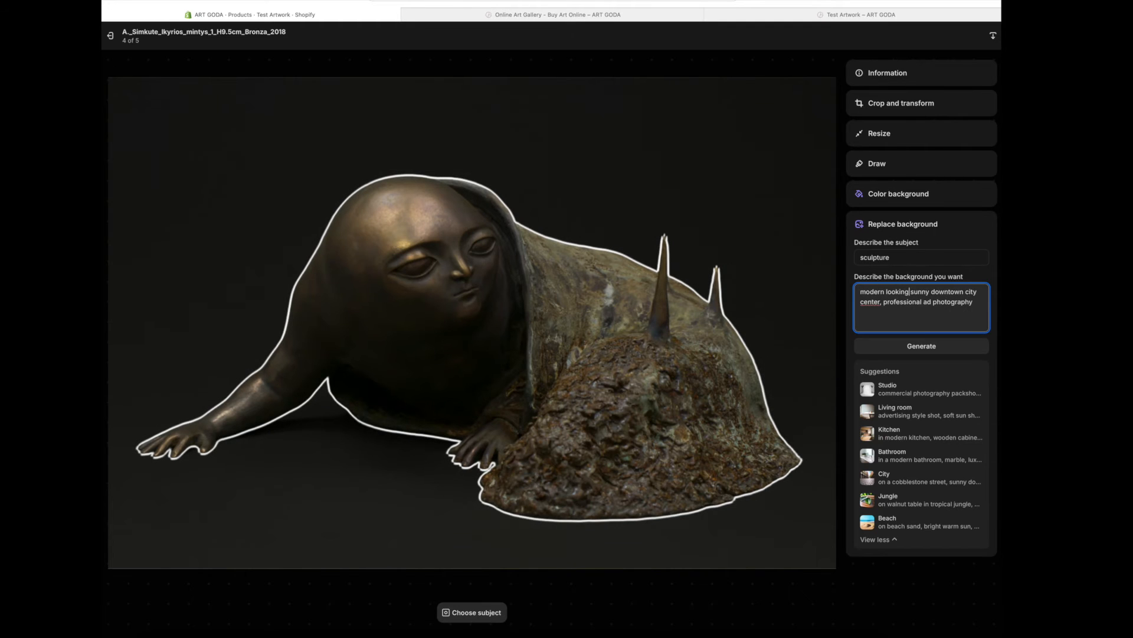
{"action": "type", "text": " street,"}
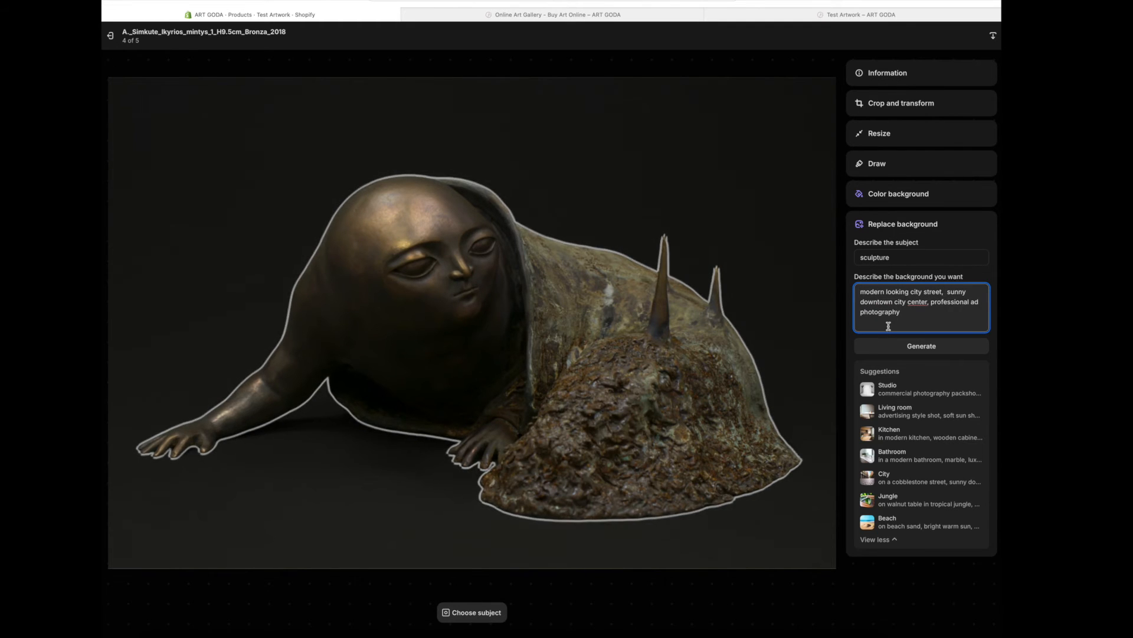
Add ", trees and people in the background" to the end of the background description and generate the backgrounds
{"action": "left_click", "coordinate": [932, 302]}
{"action": "left_click", "coordinate": [931, 316]}
{"action": "type", "text": ", trees and people in t"}
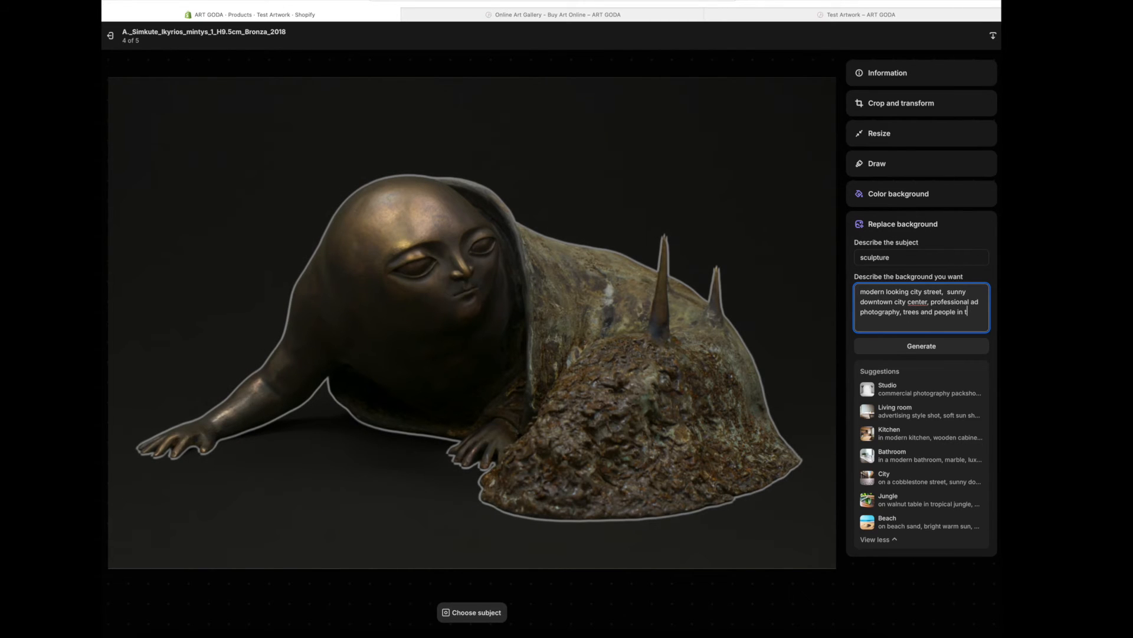
{"action": "type", "text": "he background"}
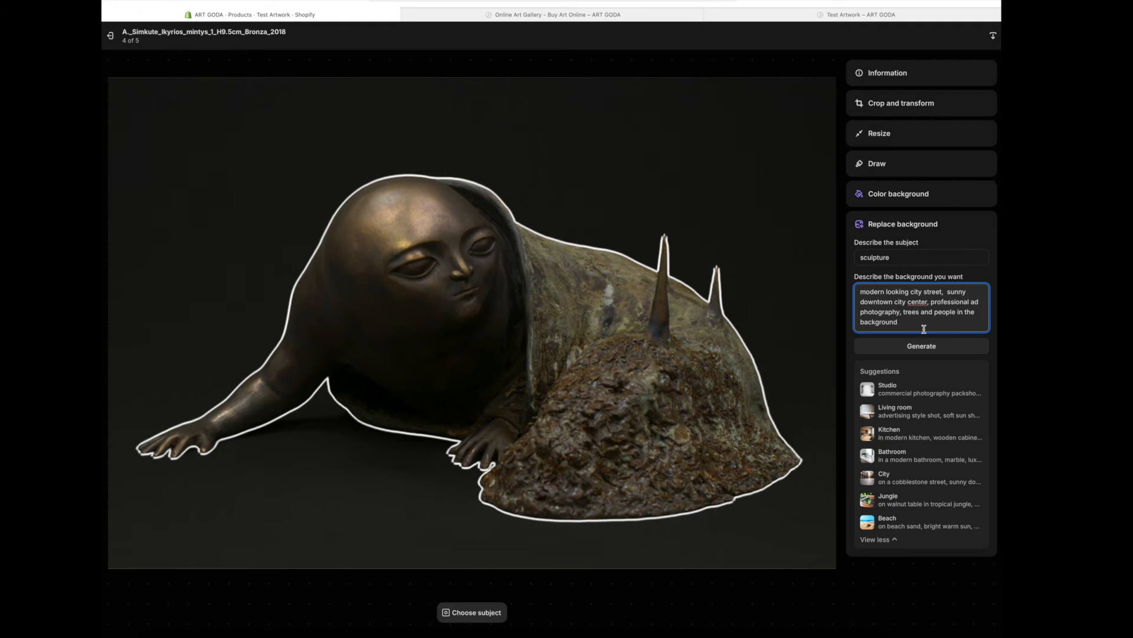
{"action": "left_click", "coordinate": [925, 351]}
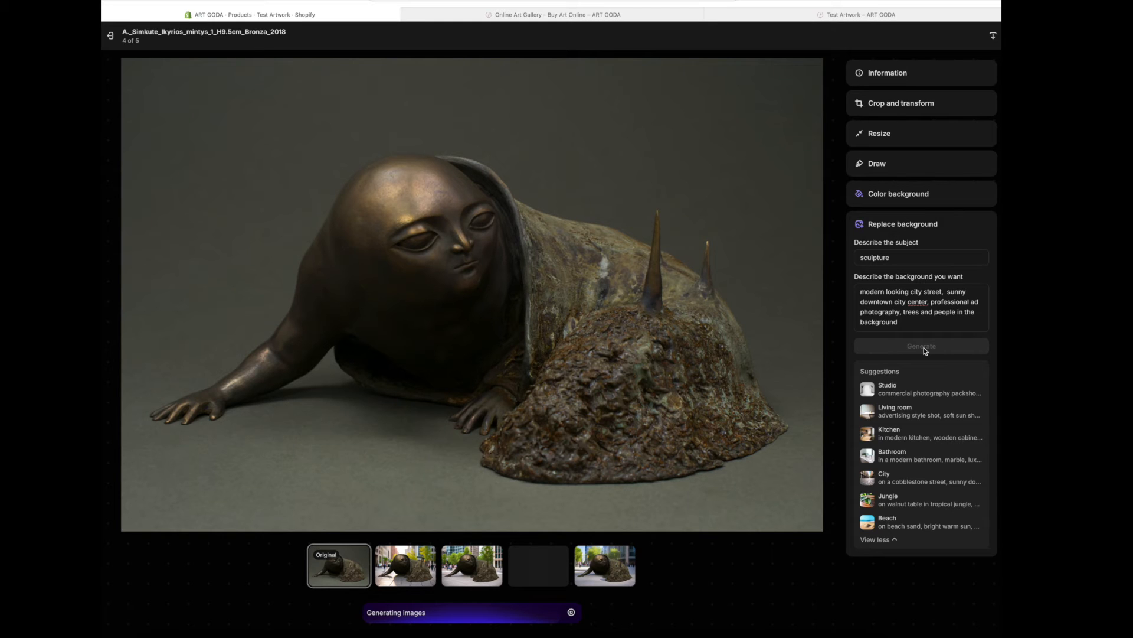
Compare the four generated city backgrounds for the crawling-figure sculpture and select the fourth version
{"action": "left_click", "coordinate": [396, 570]}
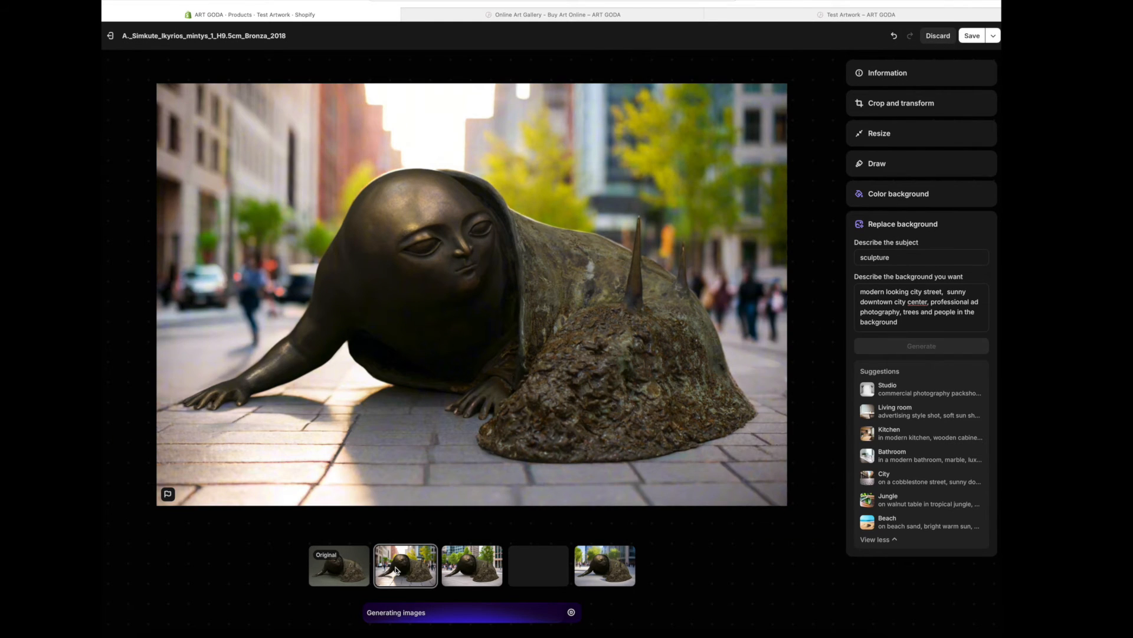
{"action": "left_click", "coordinate": [477, 578]}
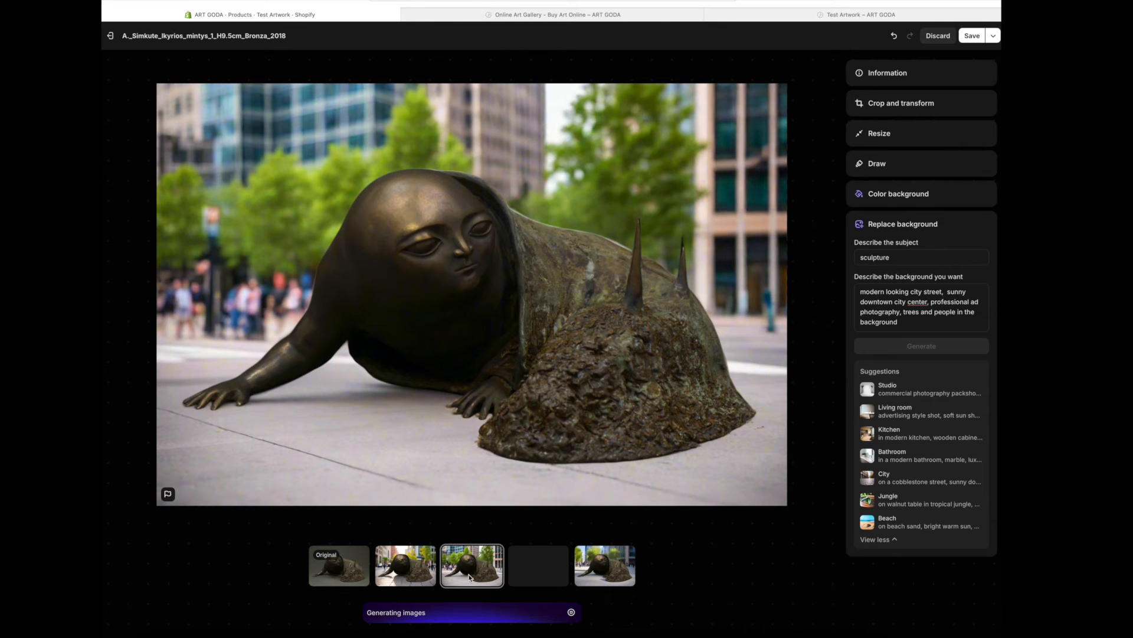
{"action": "left_click", "coordinate": [608, 578]}
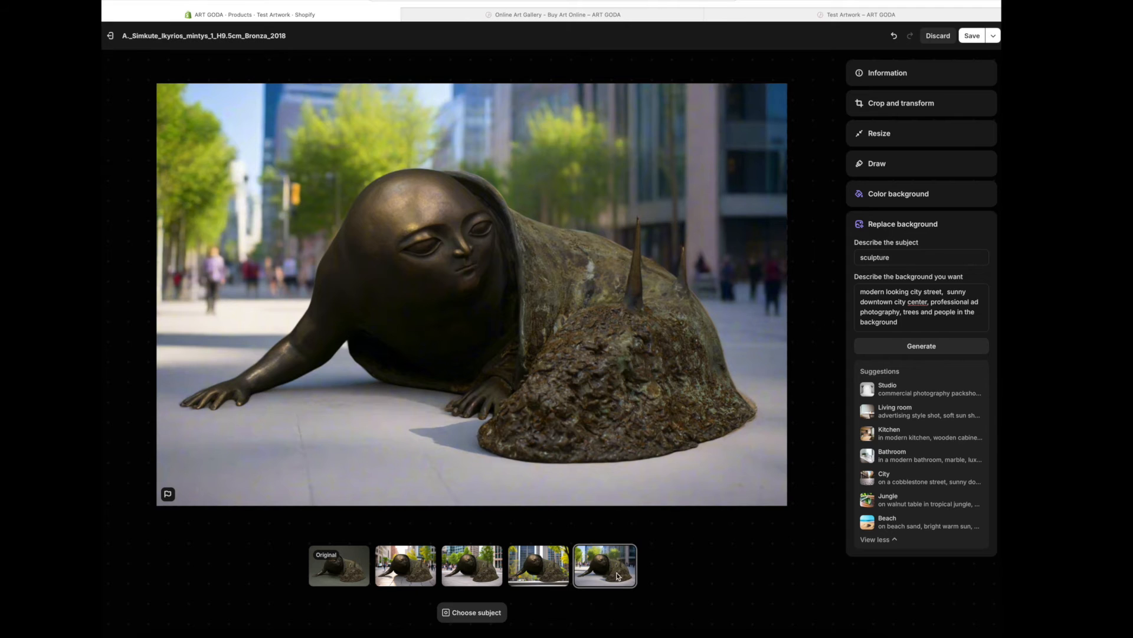
{"action": "left_click", "coordinate": [544, 570]}
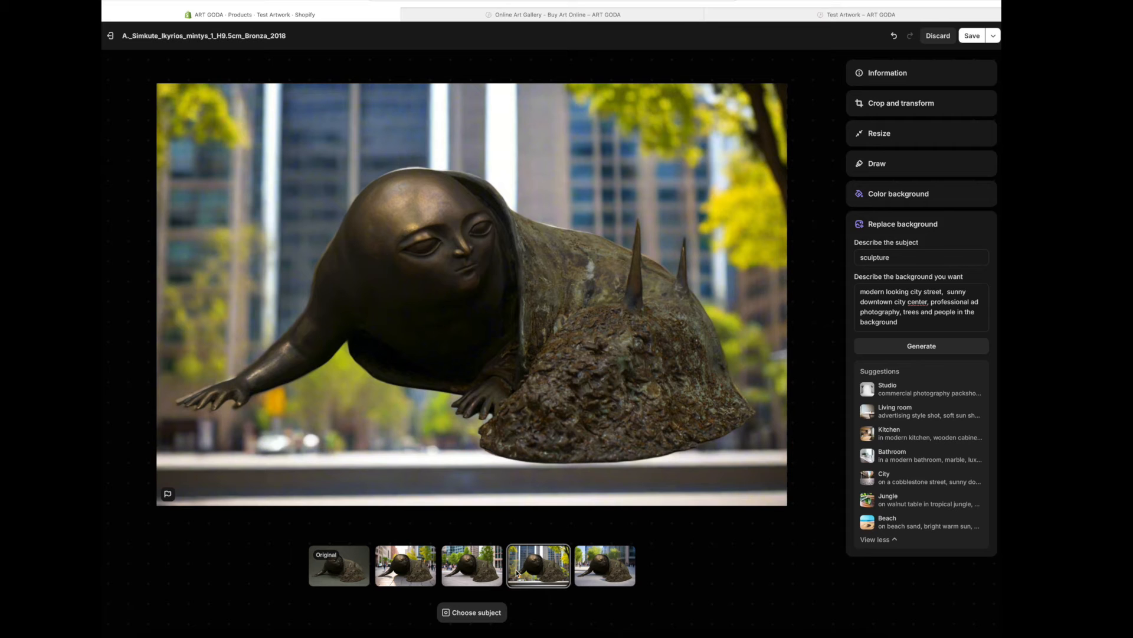
{"action": "left_click", "coordinate": [600, 572]}
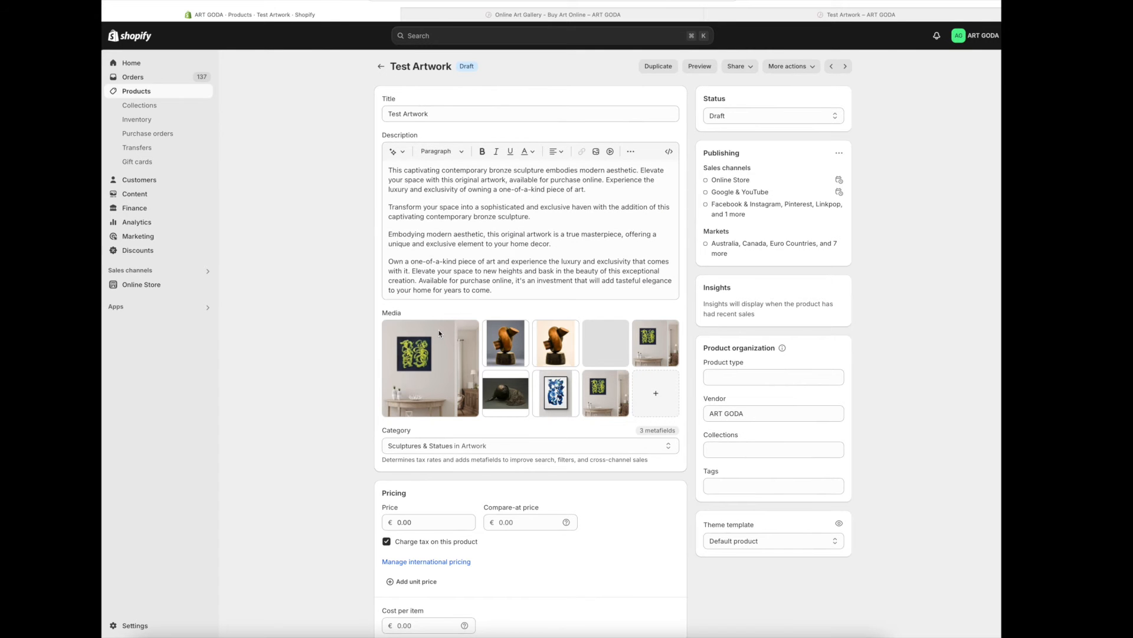
In the framed blue abstract painting image, set the focal point near the painting's centre and start replacing the background
{"action": "left_click", "coordinate": [562, 411]}
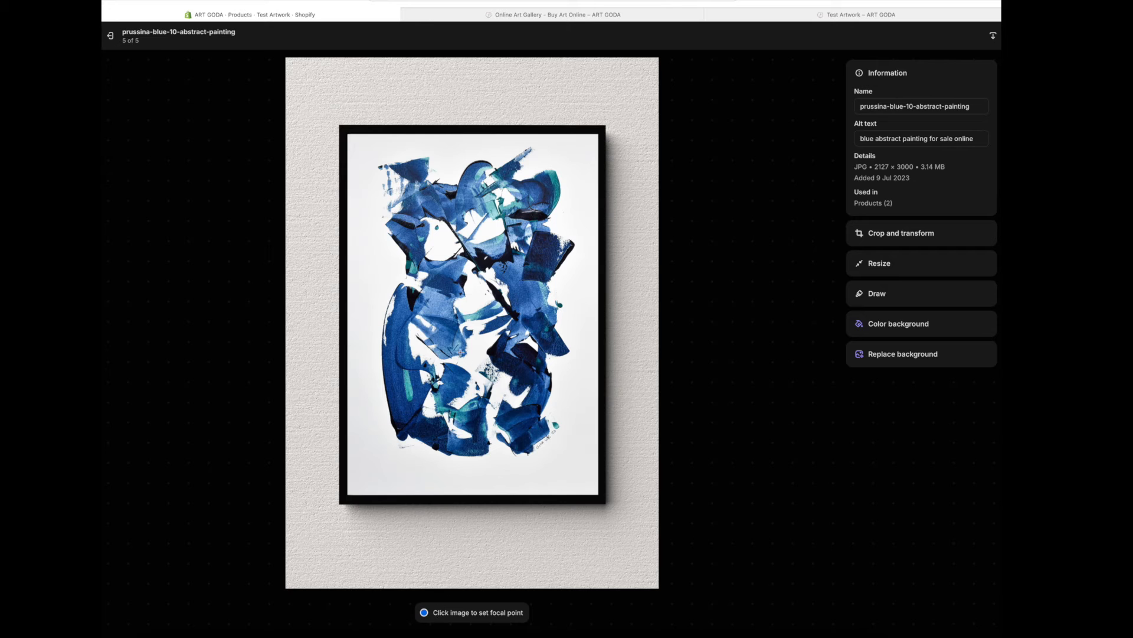
{"action": "left_click", "coordinate": [478, 325]}
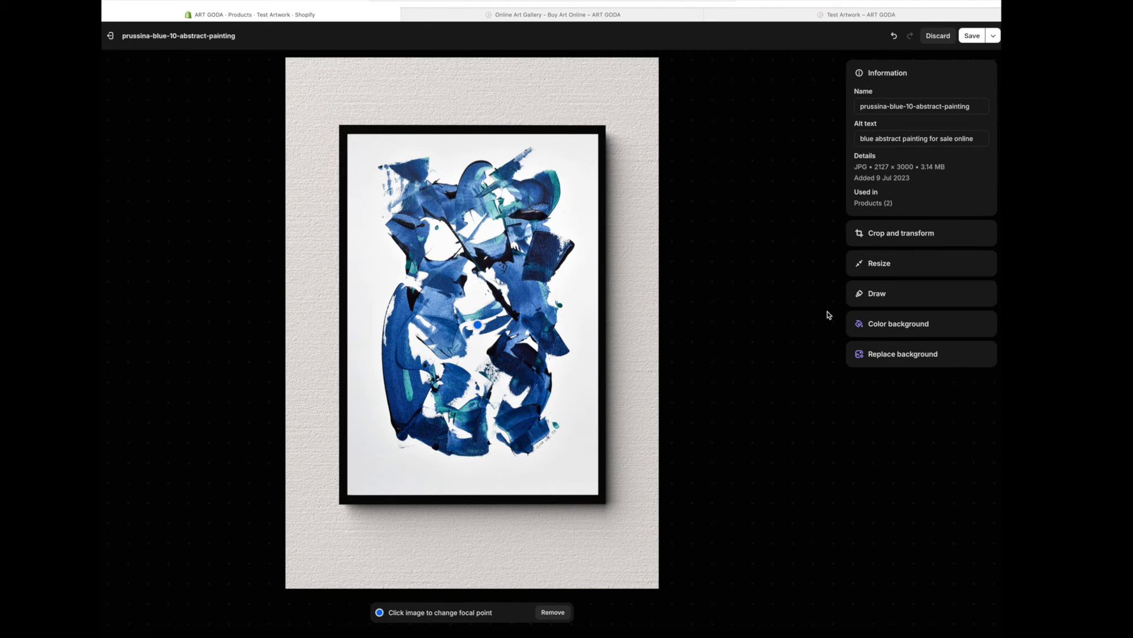
{"action": "left_click", "coordinate": [948, 355]}
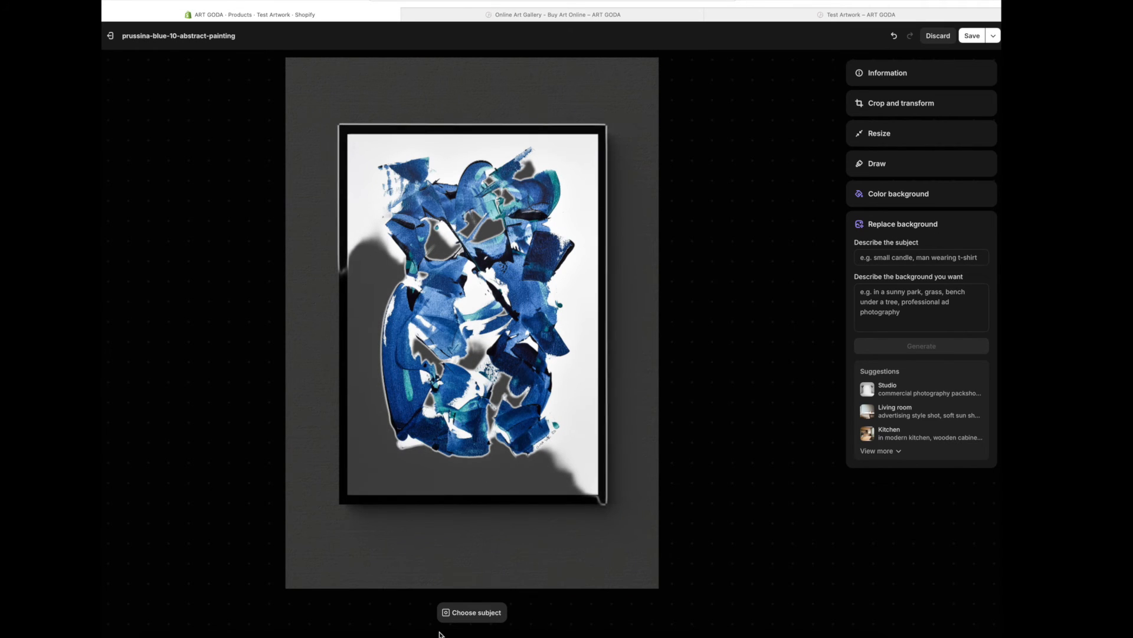
Choose the subject manually by including the corners of the painting's black frame
{"action": "left_click", "coordinate": [480, 612]}
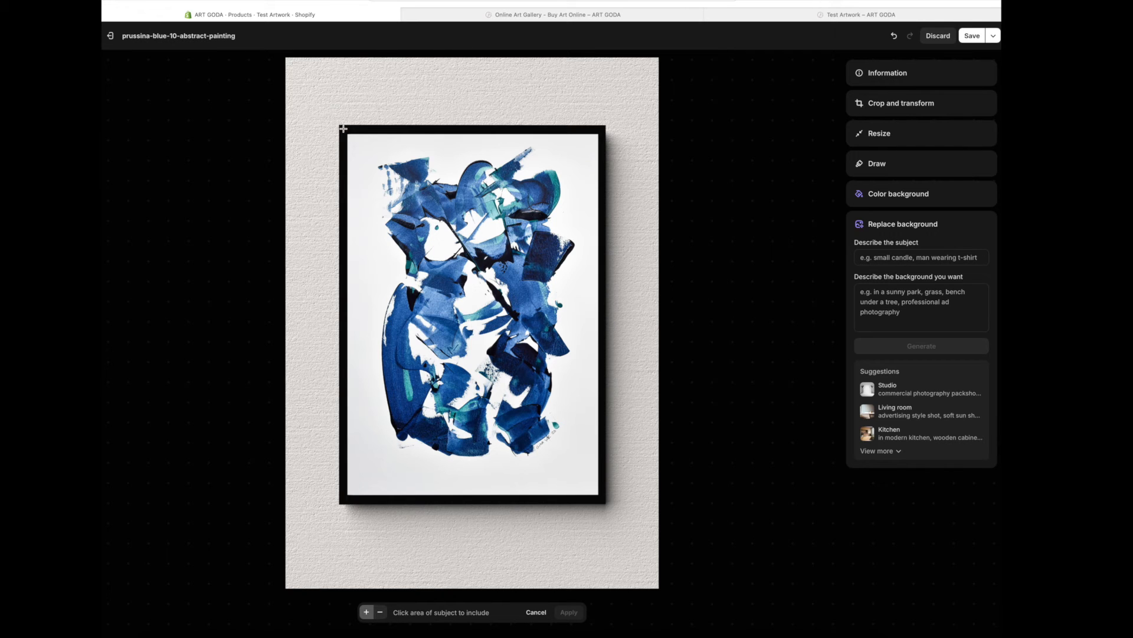
{"action": "left_click", "coordinate": [603, 134]}
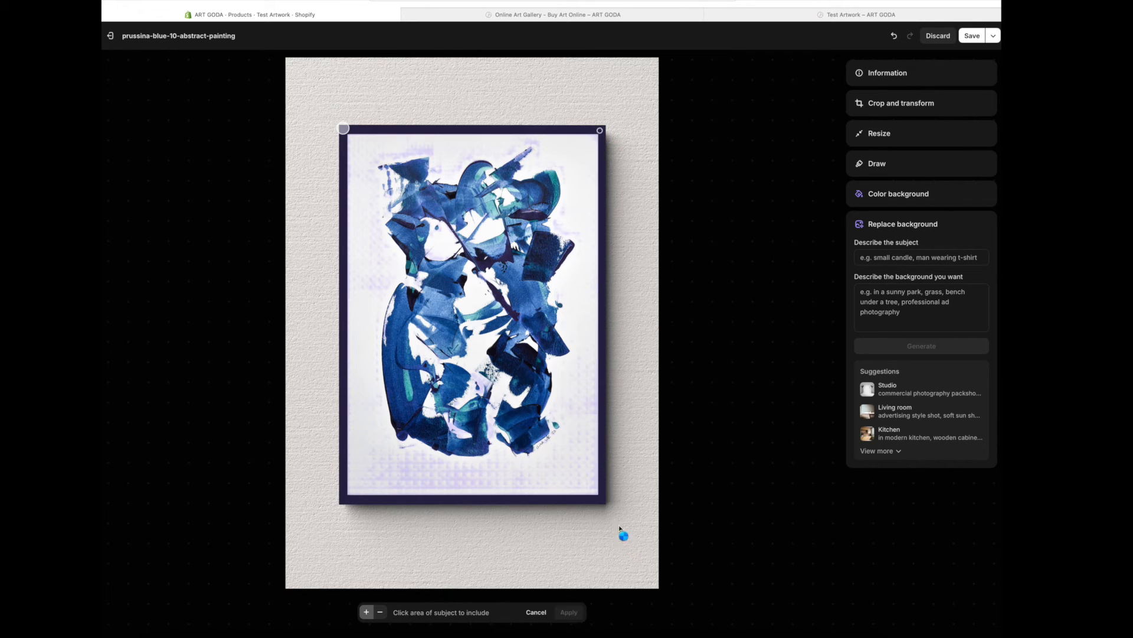
{"action": "left_click", "coordinate": [601, 501]}
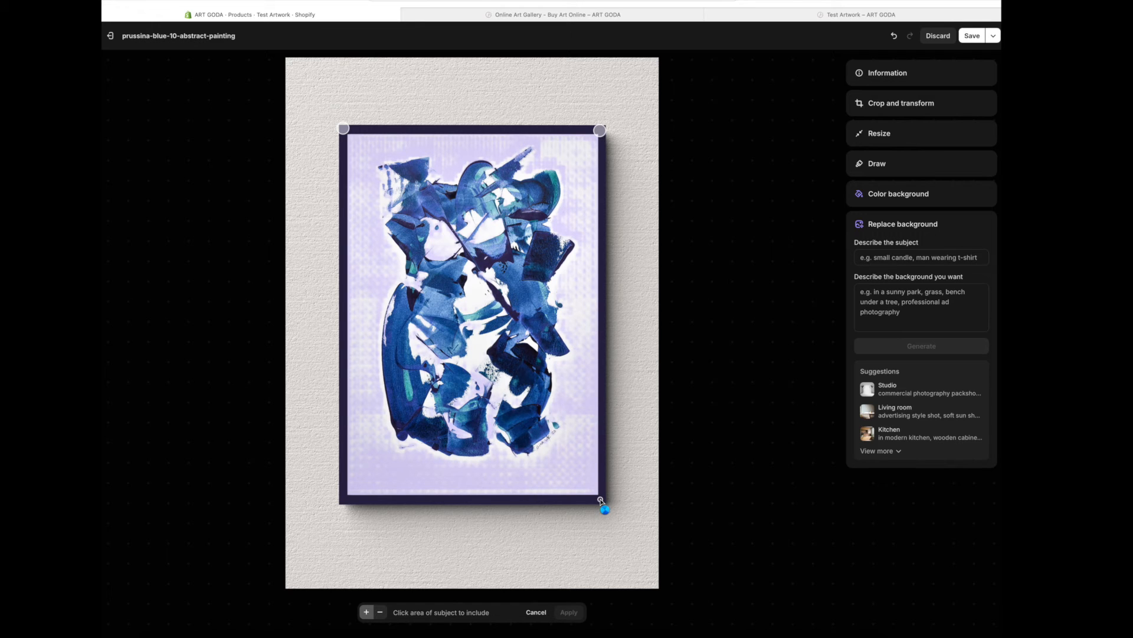
{"action": "left_click", "coordinate": [343, 500]}
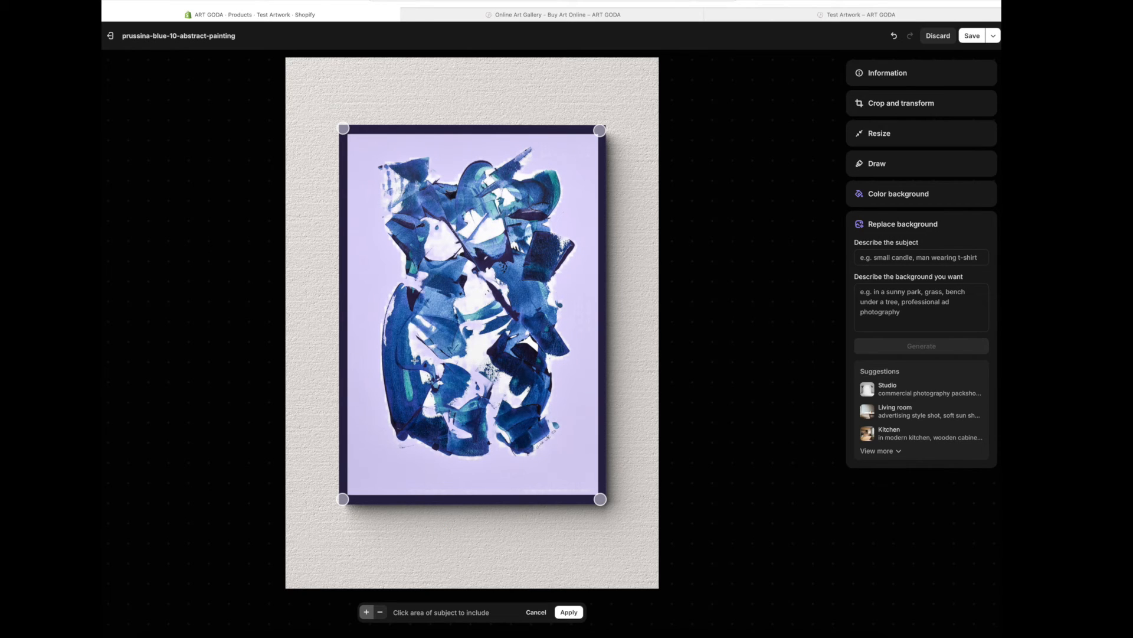
Include the blue brushwork and white gaps inside the painting in the subject, and apply the selection
{"action": "left_click", "coordinate": [412, 340]}
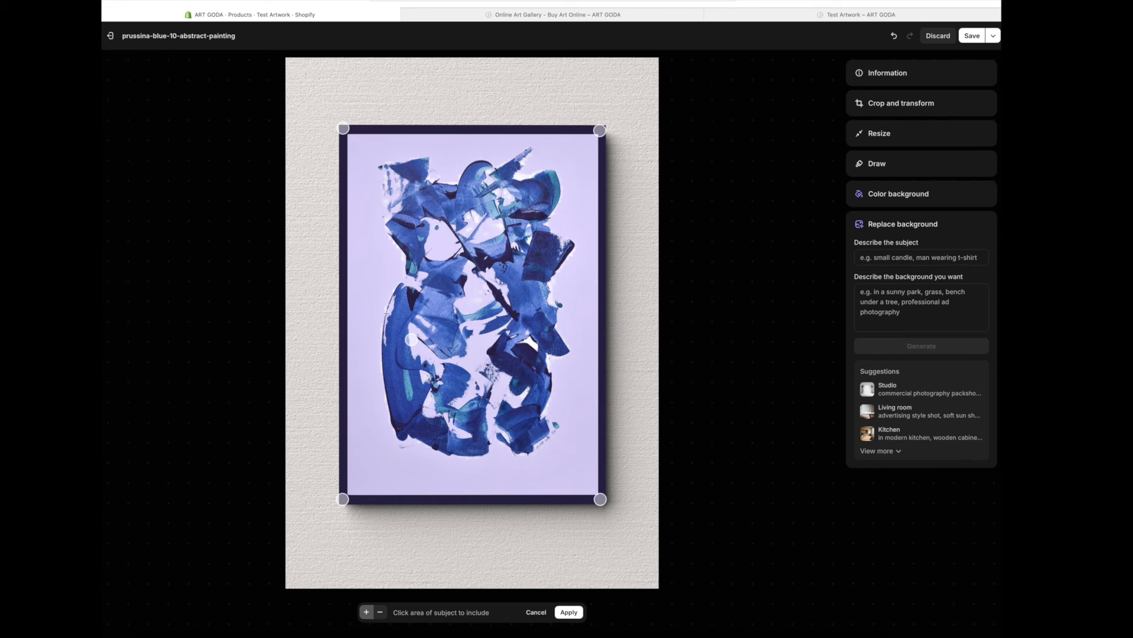
{"action": "left_click", "coordinate": [393, 294]}
{"action": "left_click", "coordinate": [388, 229]}
{"action": "left_click", "coordinate": [388, 216]}
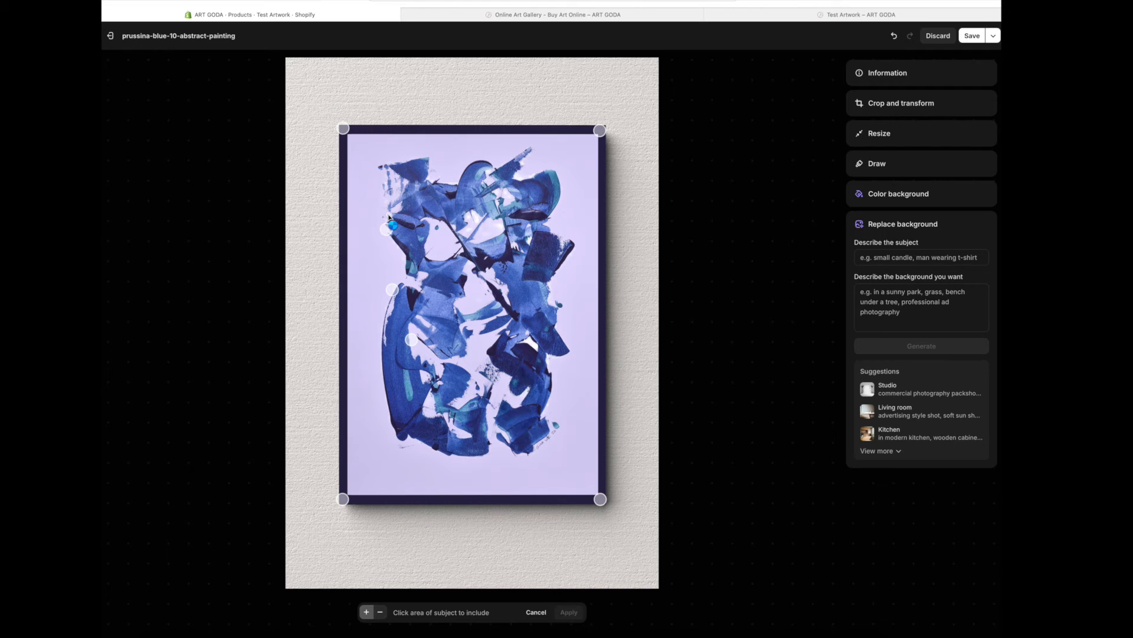
{"action": "left_click", "coordinate": [511, 201]}
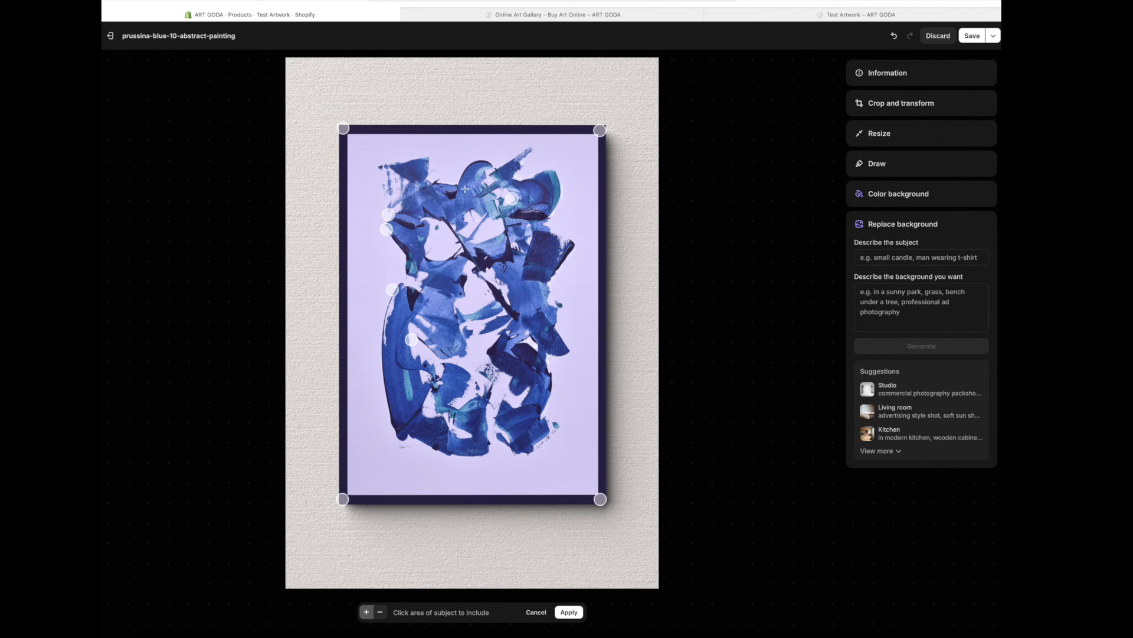
{"action": "left_click", "coordinate": [478, 236]}
{"action": "left_click", "coordinate": [478, 219]}
{"action": "left_click", "coordinate": [569, 613]}
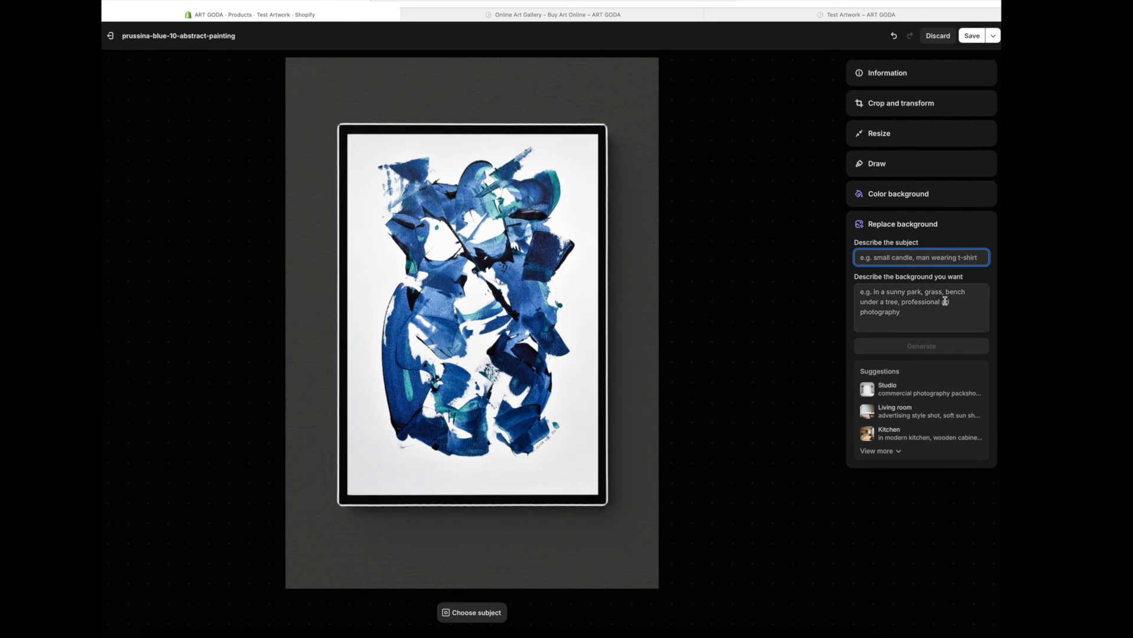
Describe the subject as "framed painting", use the Kitchen suggestion as the background description, and generate the backgrounds
{"action": "type", "text": "frame"}
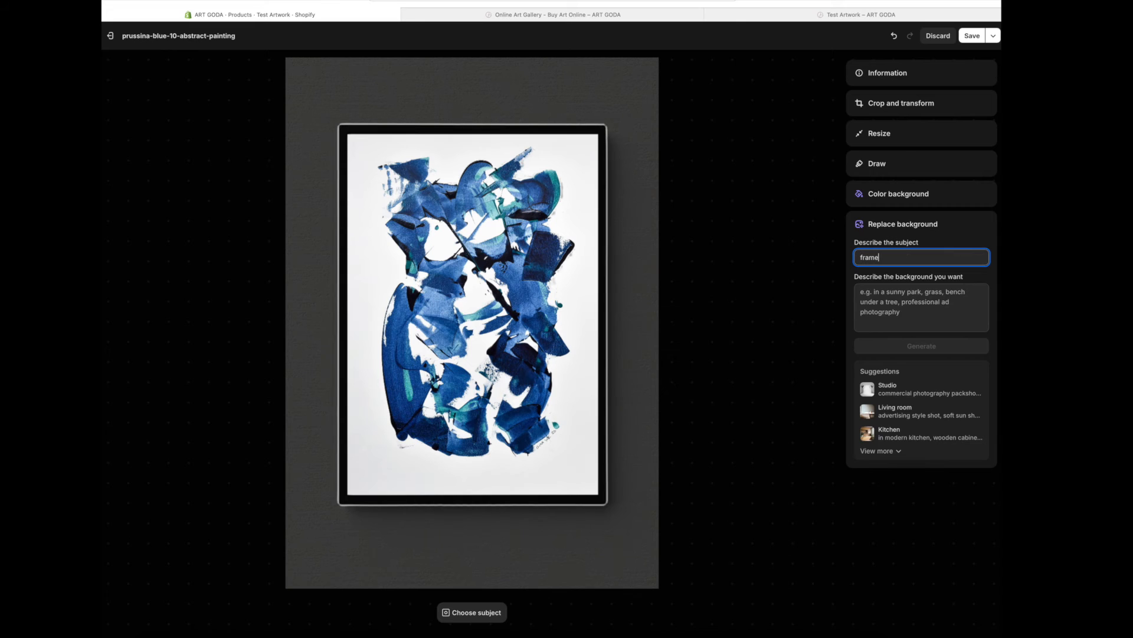
{"action": "type", "text": "d painting"}
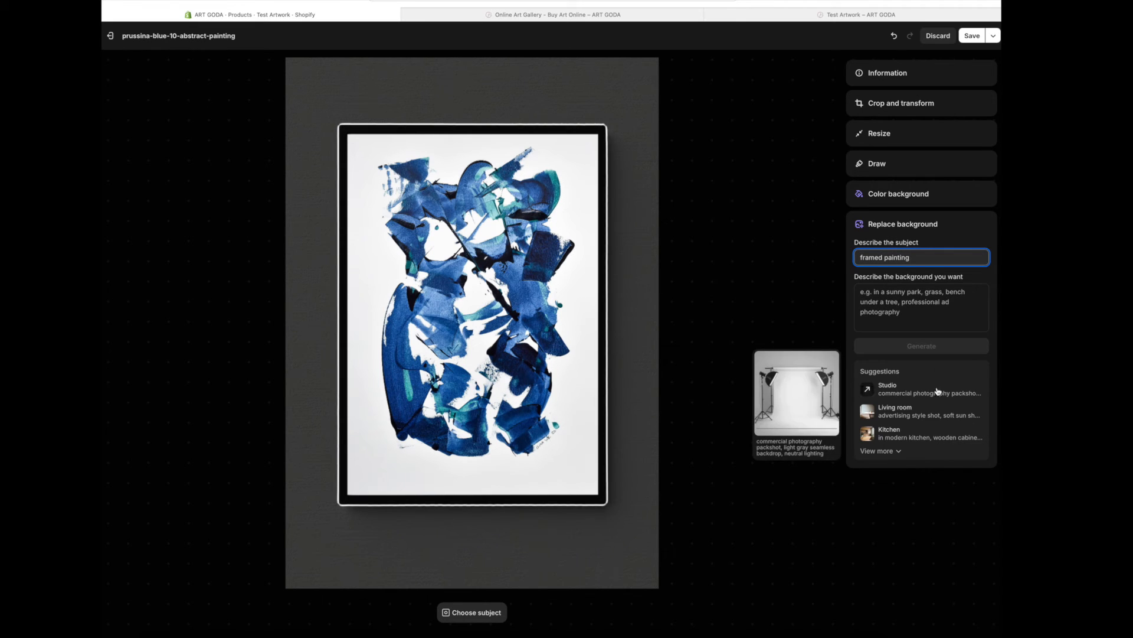
{"action": "left_click", "coordinate": [924, 436]}
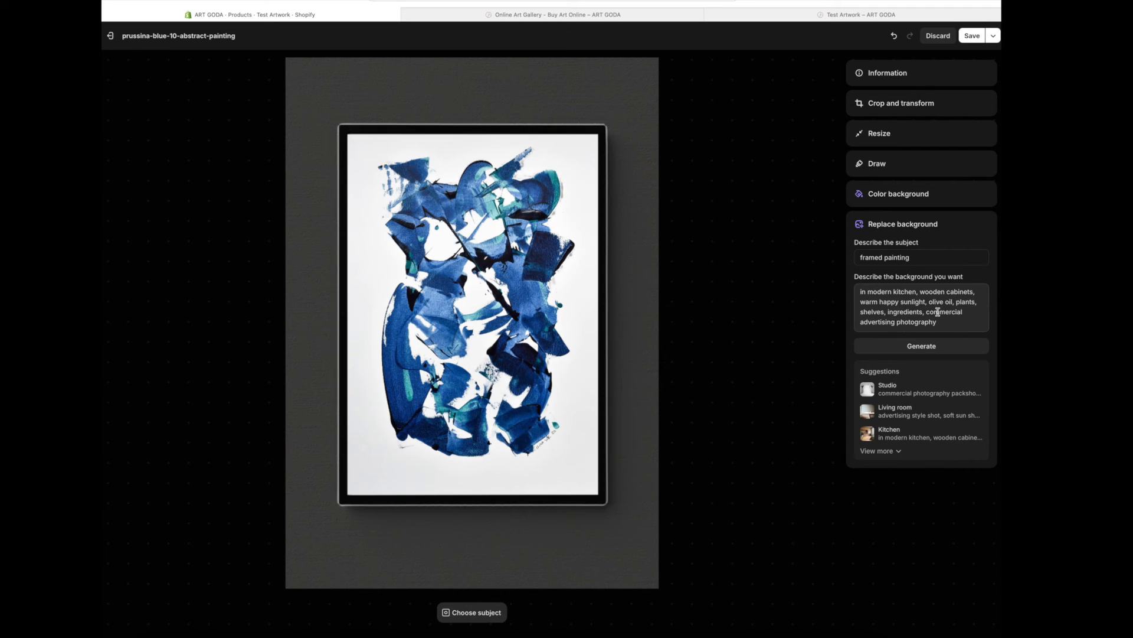
{"action": "left_click", "coordinate": [956, 351]}
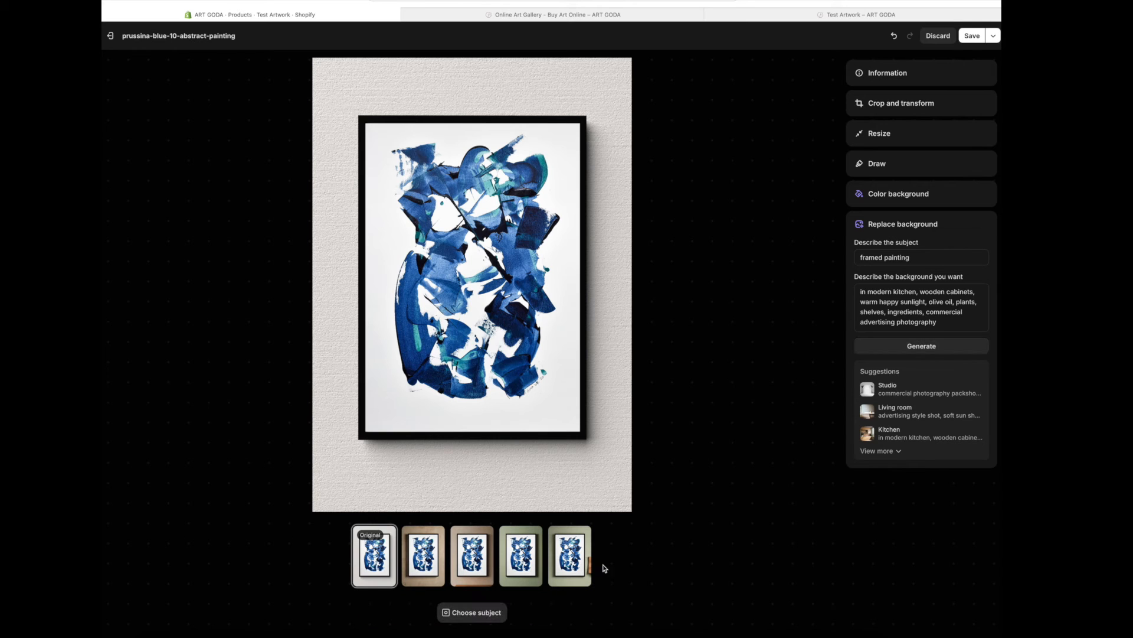
Compare the generated kitchen backgrounds for the framed painting with one another and with the original image
{"action": "left_click", "coordinate": [577, 579]}
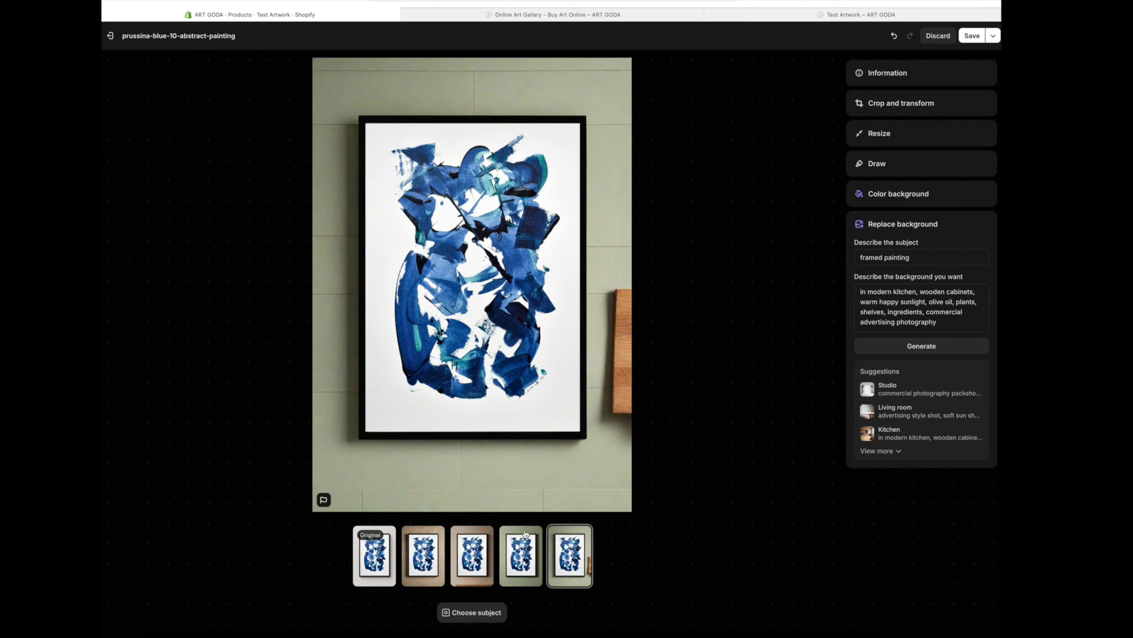
{"action": "left_click", "coordinate": [487, 556]}
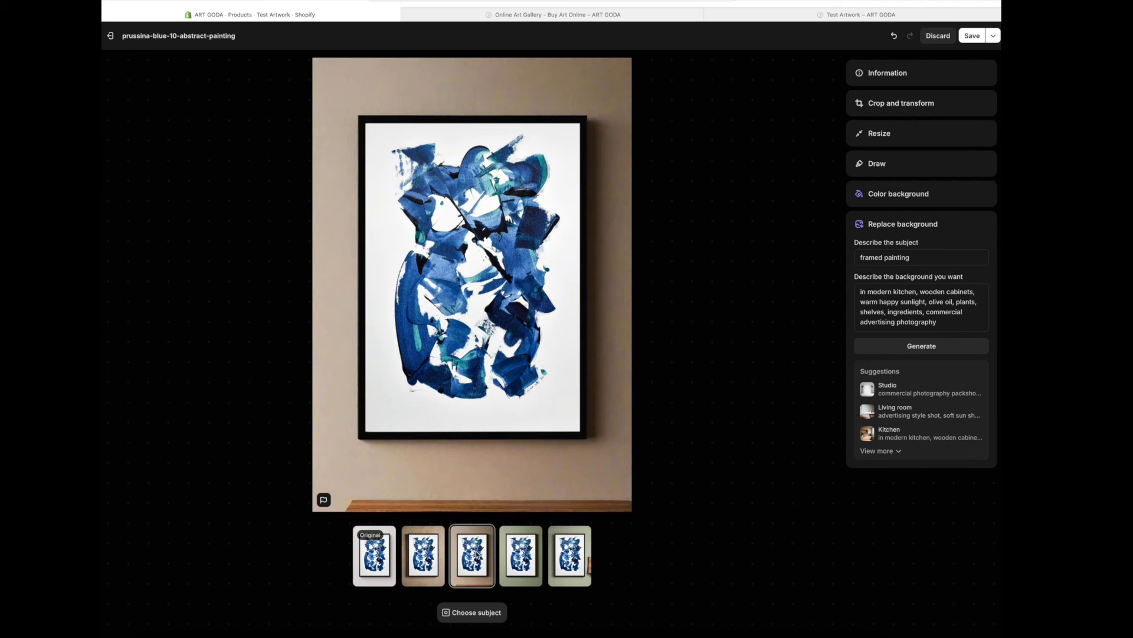
{"action": "left_click", "coordinate": [434, 575]}
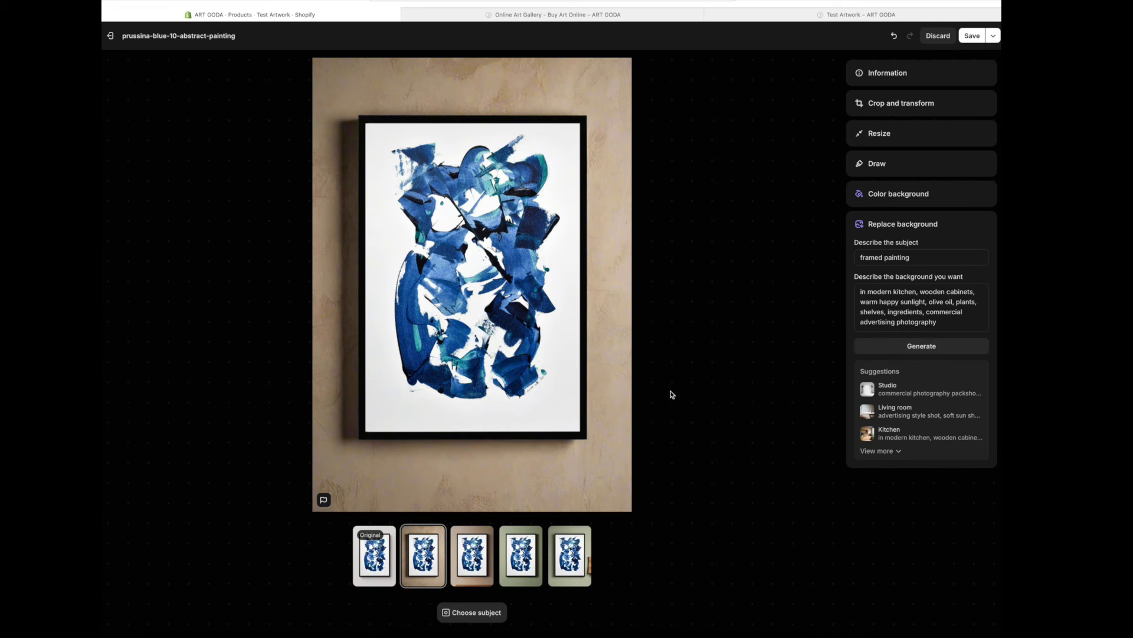
{"action": "left_click", "coordinate": [482, 572]}
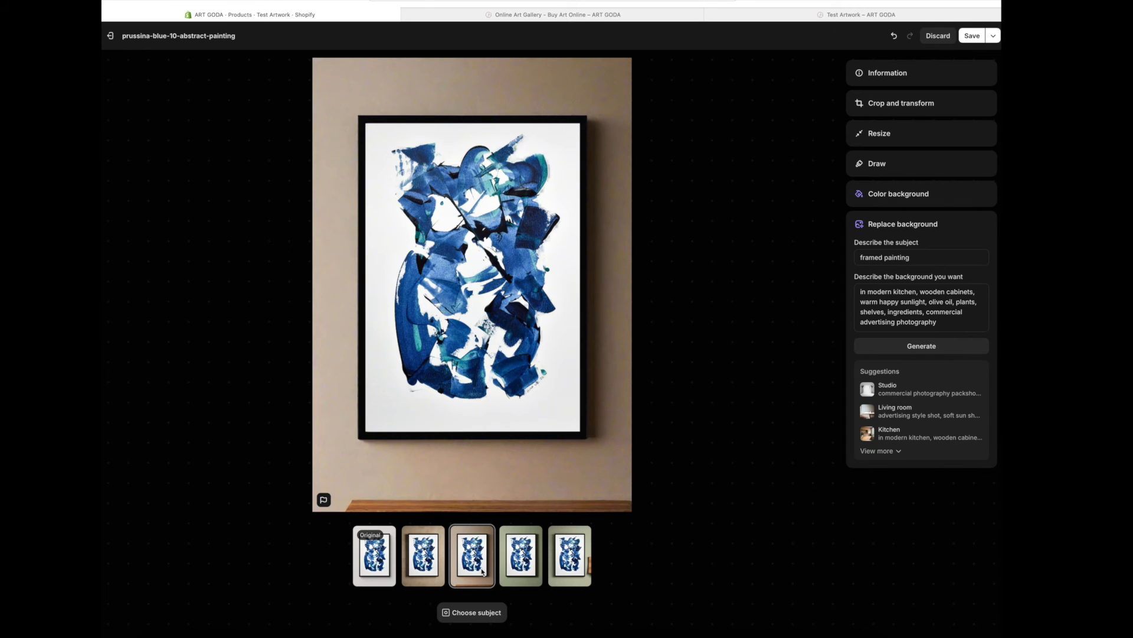
{"action": "left_click", "coordinate": [367, 580]}
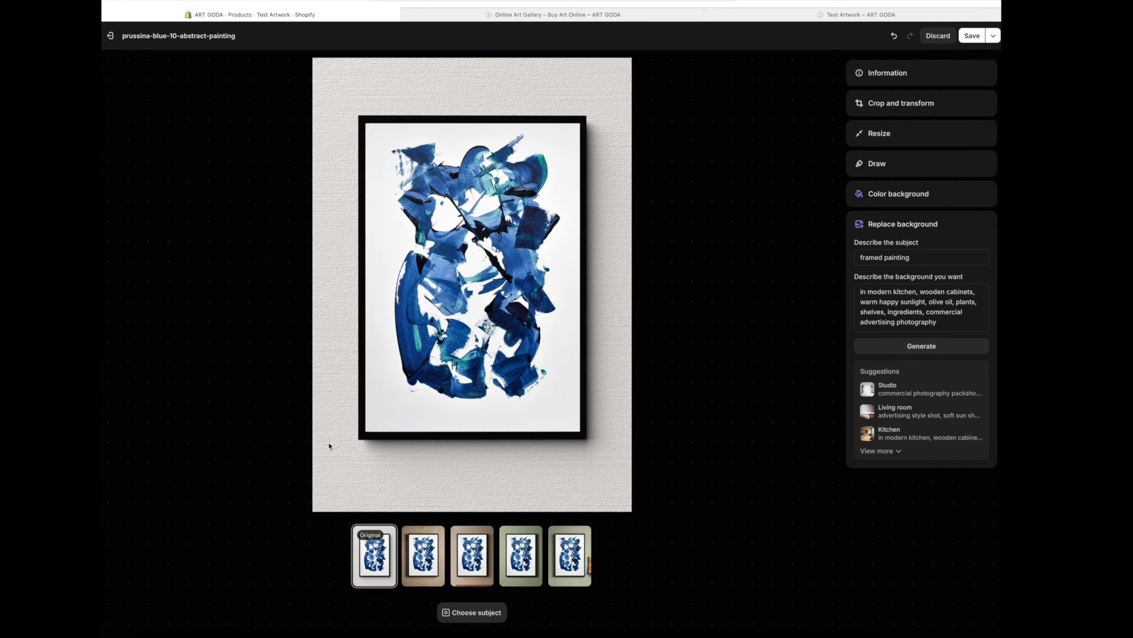
Review the green kitchen backgrounds and select the first generated beige background for the framed painting
{"action": "left_click", "coordinate": [527, 578]}
{"action": "left_click", "coordinate": [576, 580]}
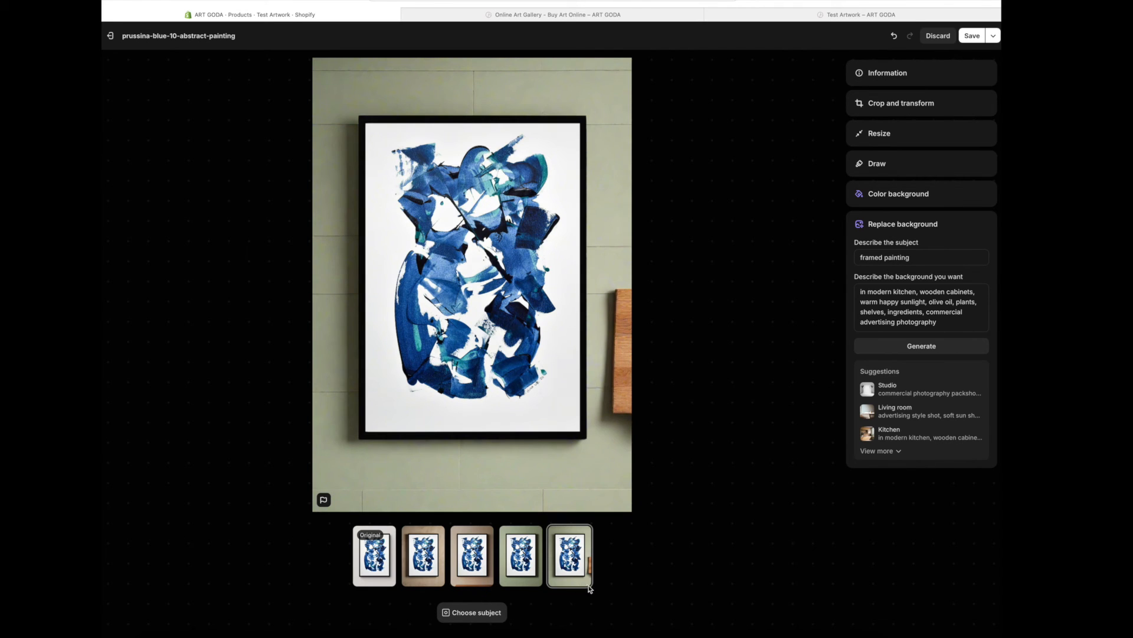
{"action": "left_click", "coordinate": [415, 582]}
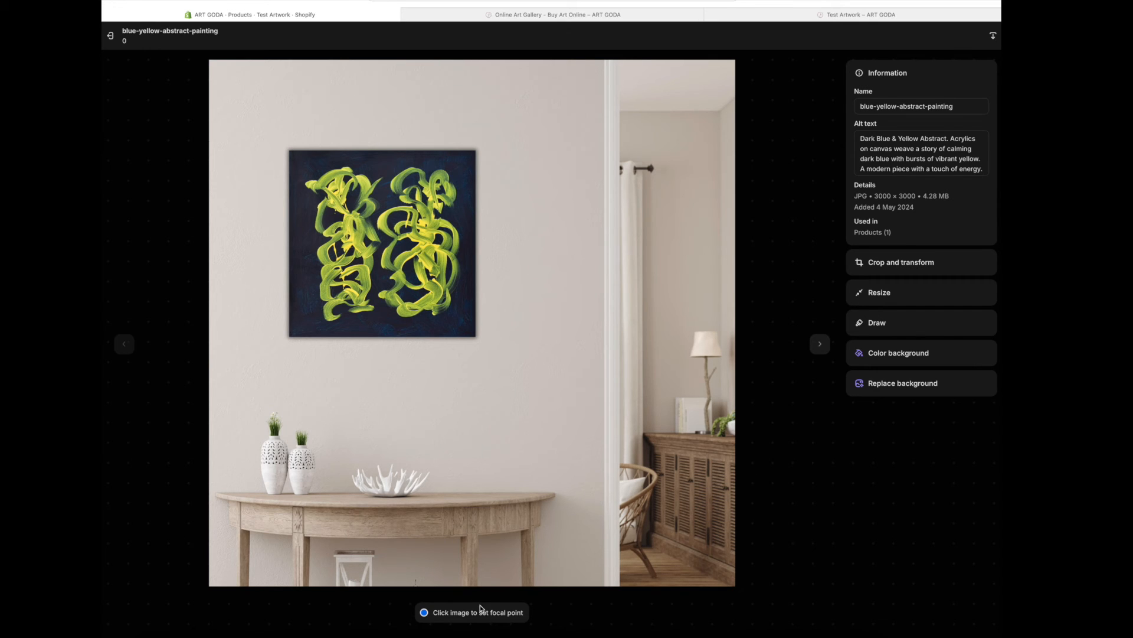
Set the focal point on the blue-yellow painting and make it the background-replacement subject by including its four corners
{"action": "left_click", "coordinate": [384, 258]}
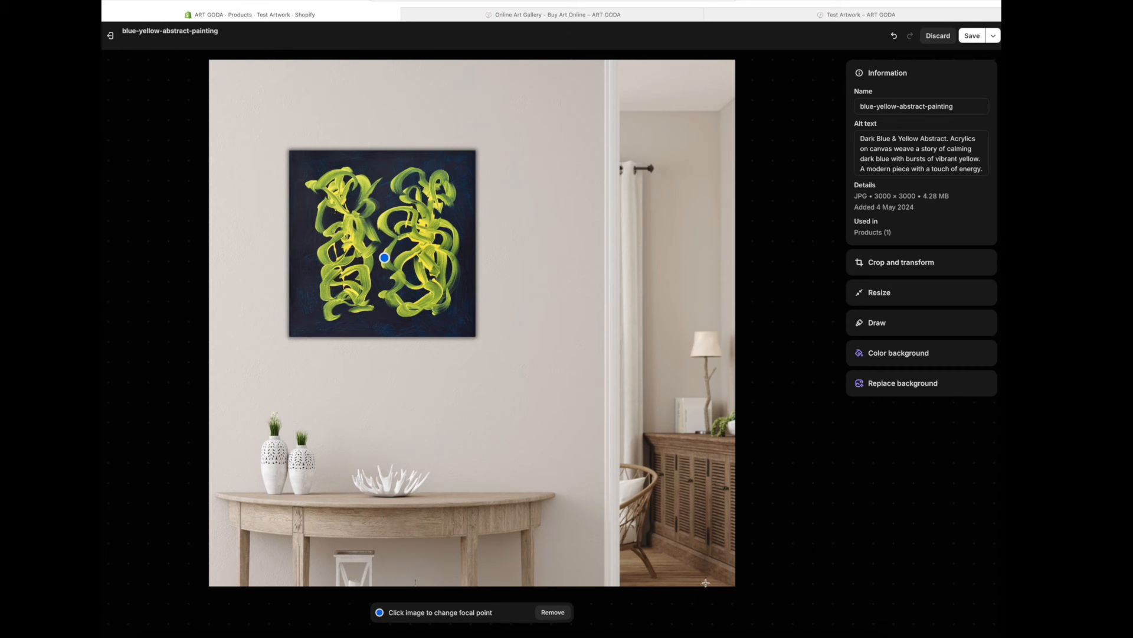
{"action": "left_click", "coordinate": [878, 384]}
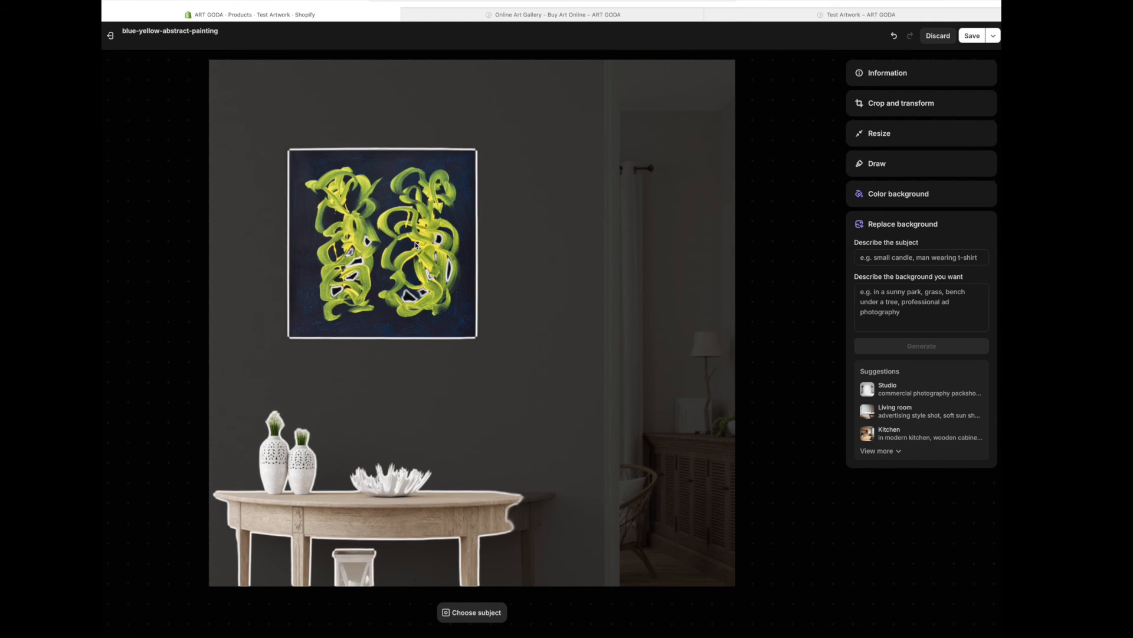
{"action": "left_click", "coordinate": [481, 610]}
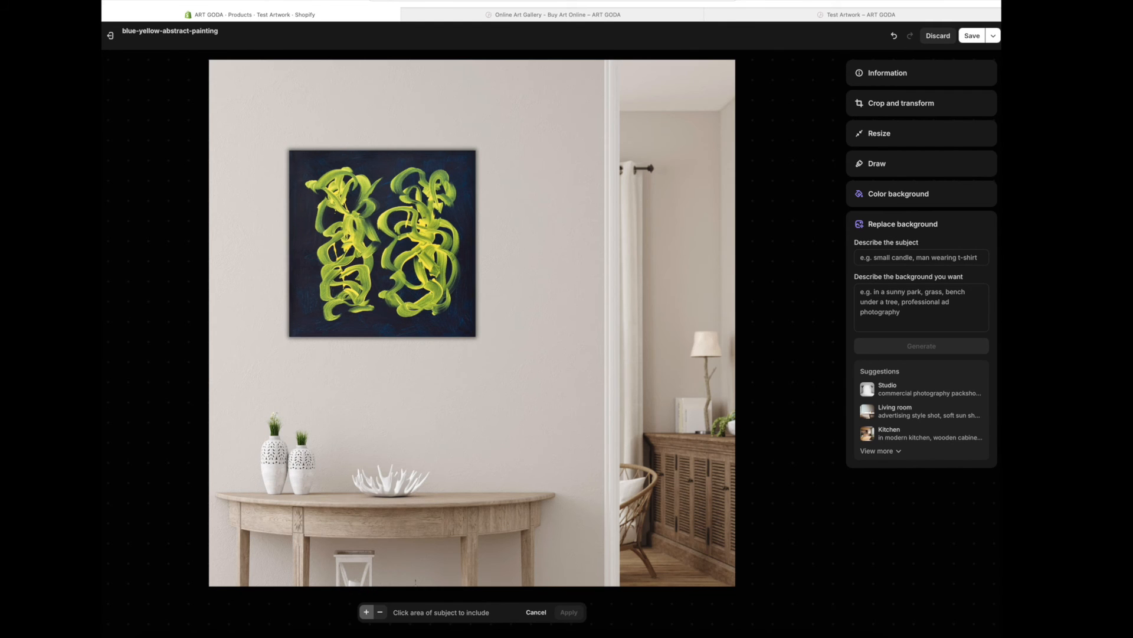
{"action": "left_click", "coordinate": [292, 152]}
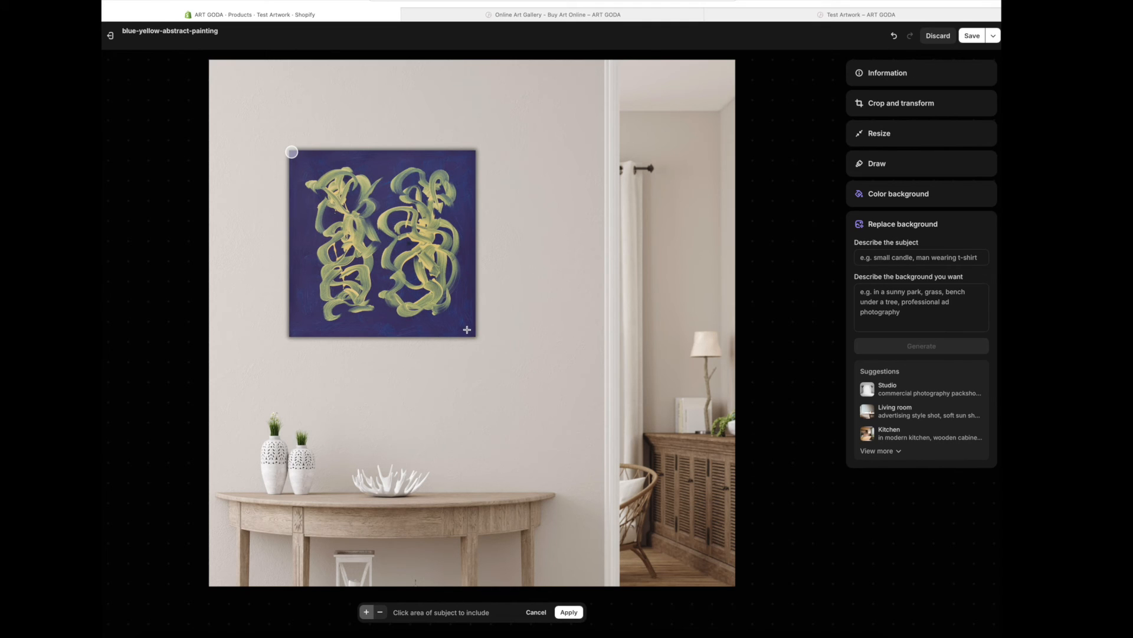
{"action": "left_click", "coordinate": [470, 331]}
{"action": "left_click", "coordinate": [471, 158]}
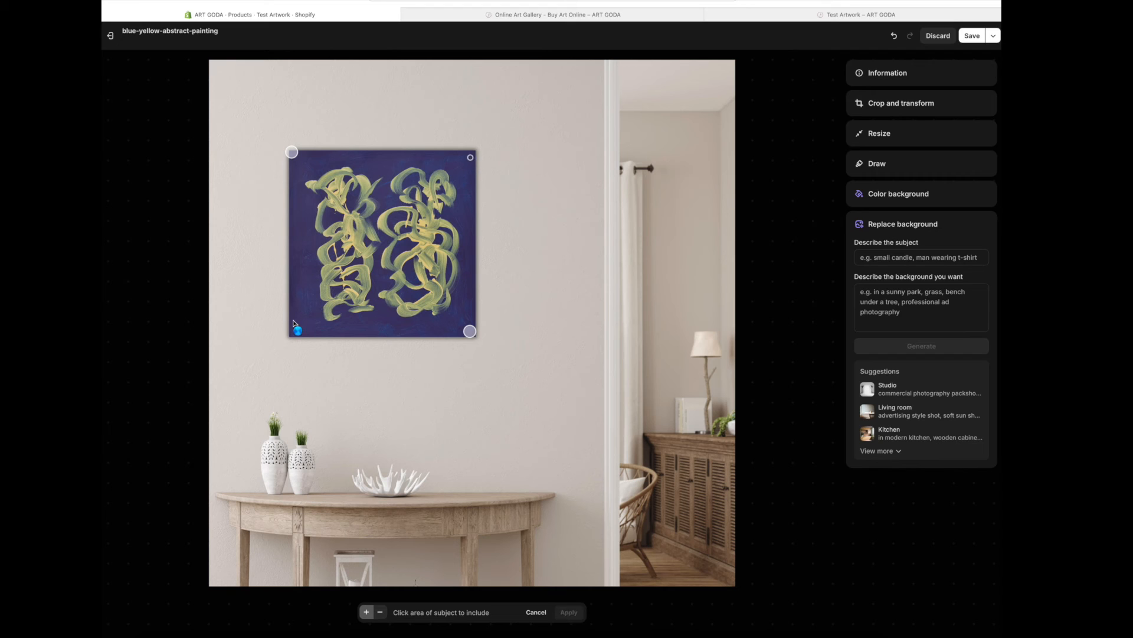
{"action": "left_click", "coordinate": [292, 329]}
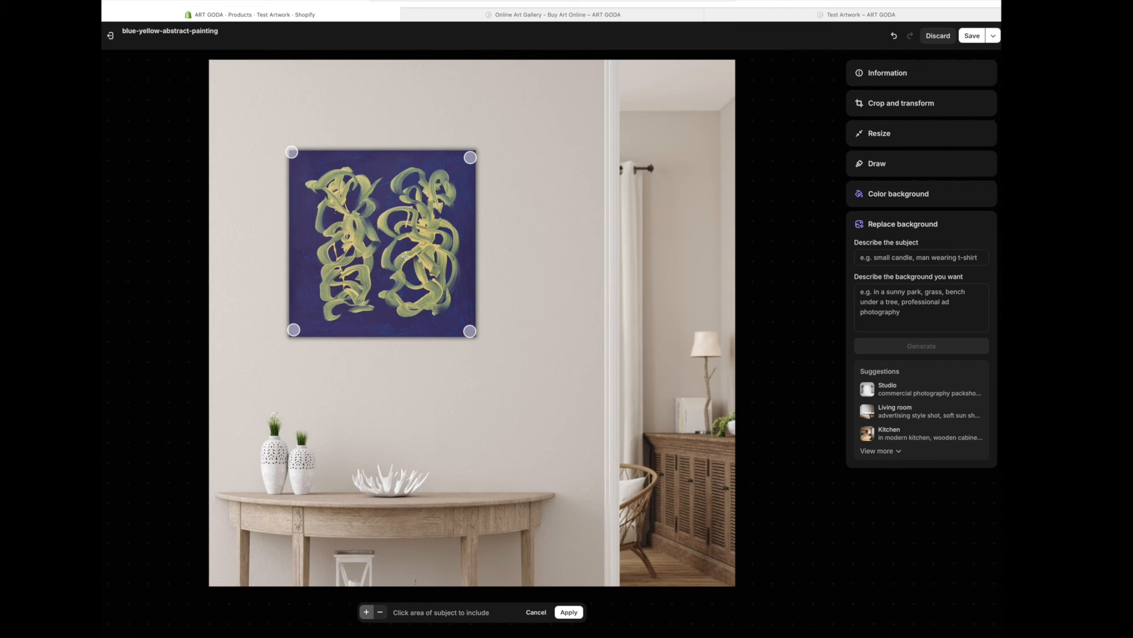
{"action": "left_click", "coordinate": [568, 612]}
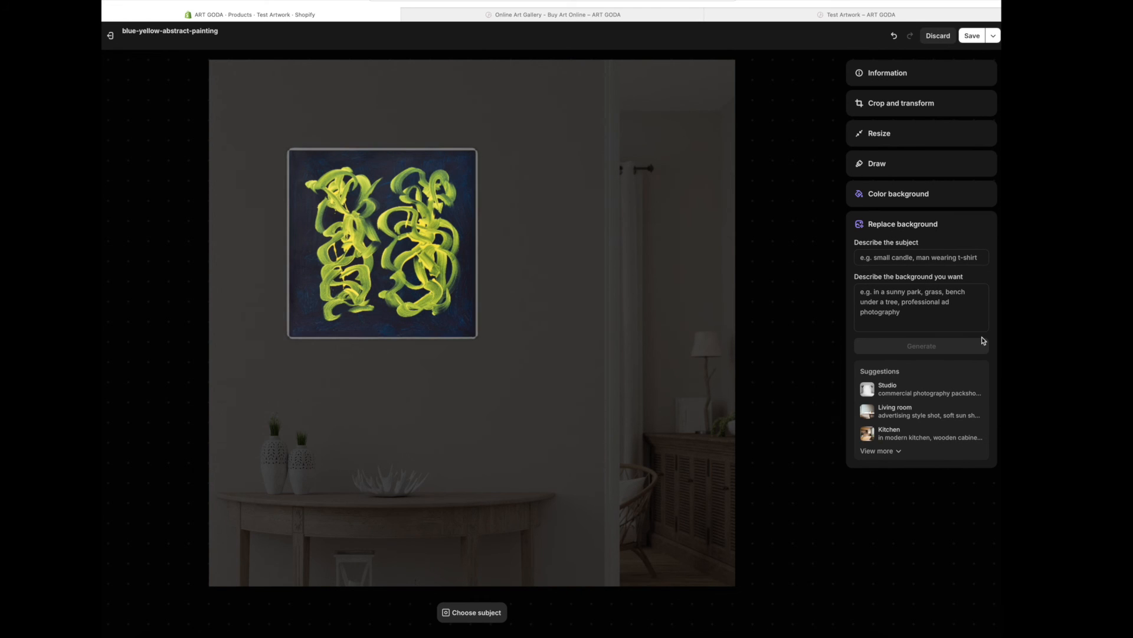
Use the Living room suggestion as the background description and describe the subject as "abstract painting"
{"action": "left_click", "coordinate": [943, 418]}
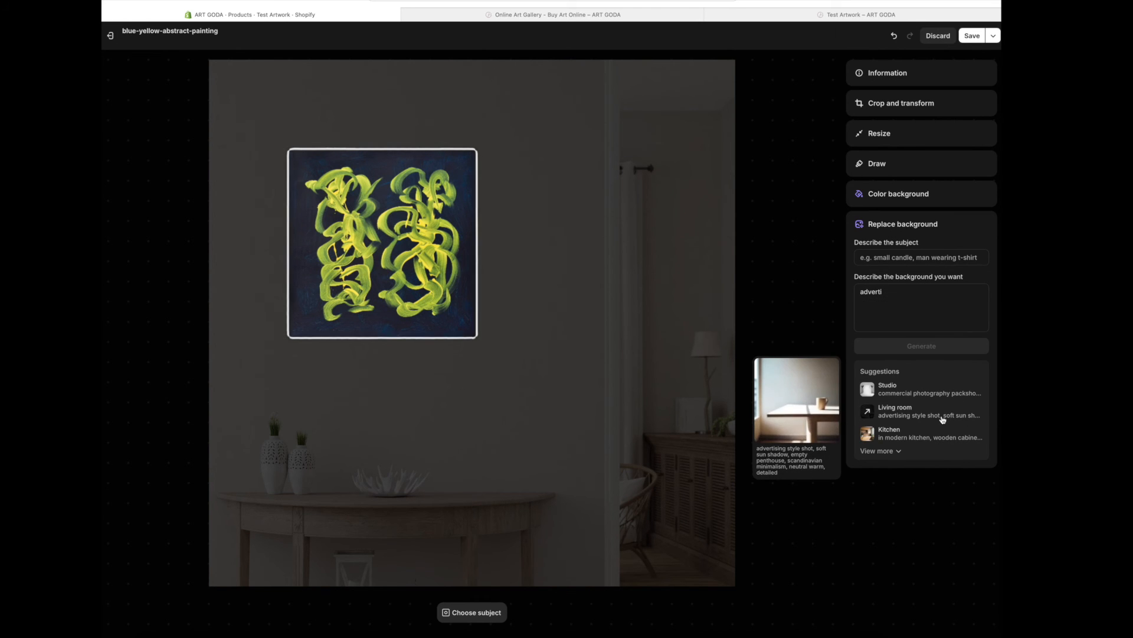
{"action": "left_click", "coordinate": [891, 257]}
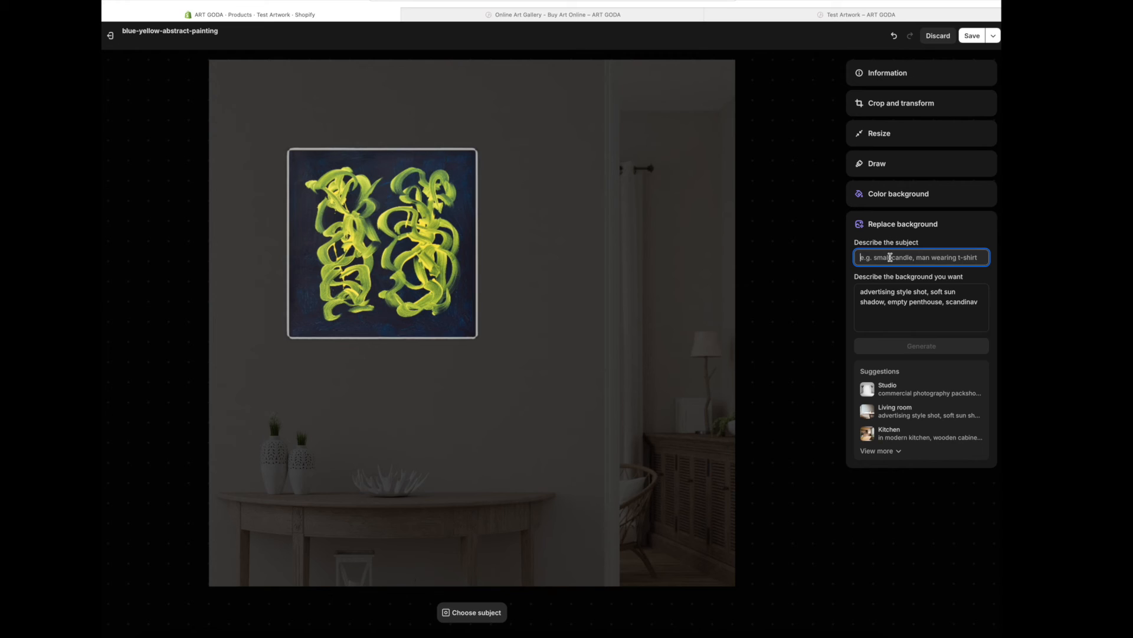
{"action": "type", "text": "abstract"}
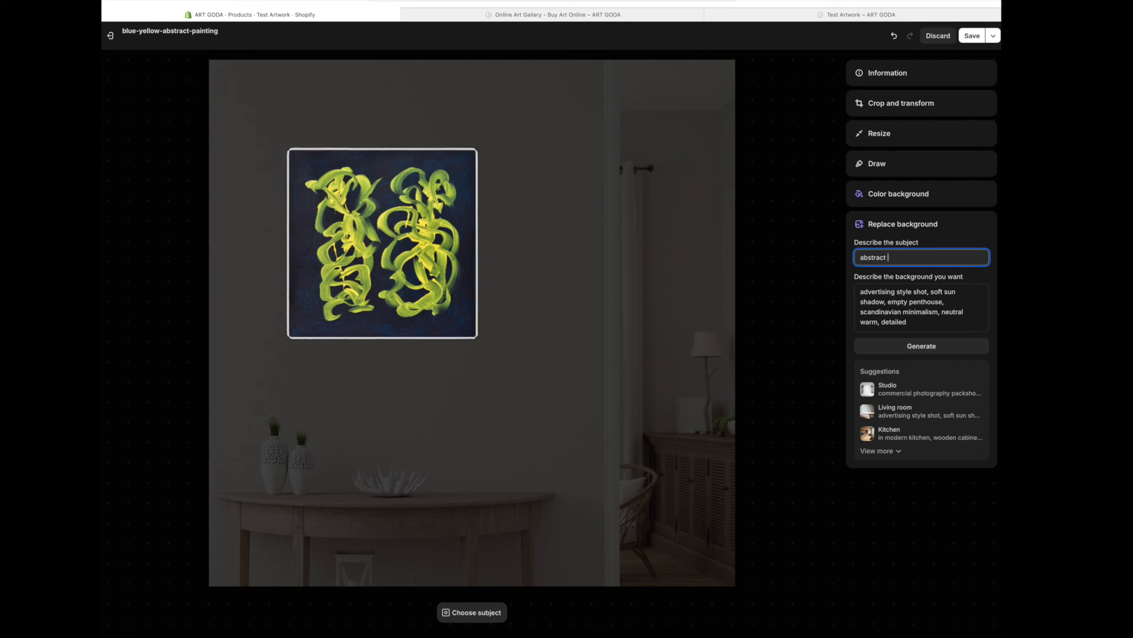
{"action": "type", "text": " painting"}
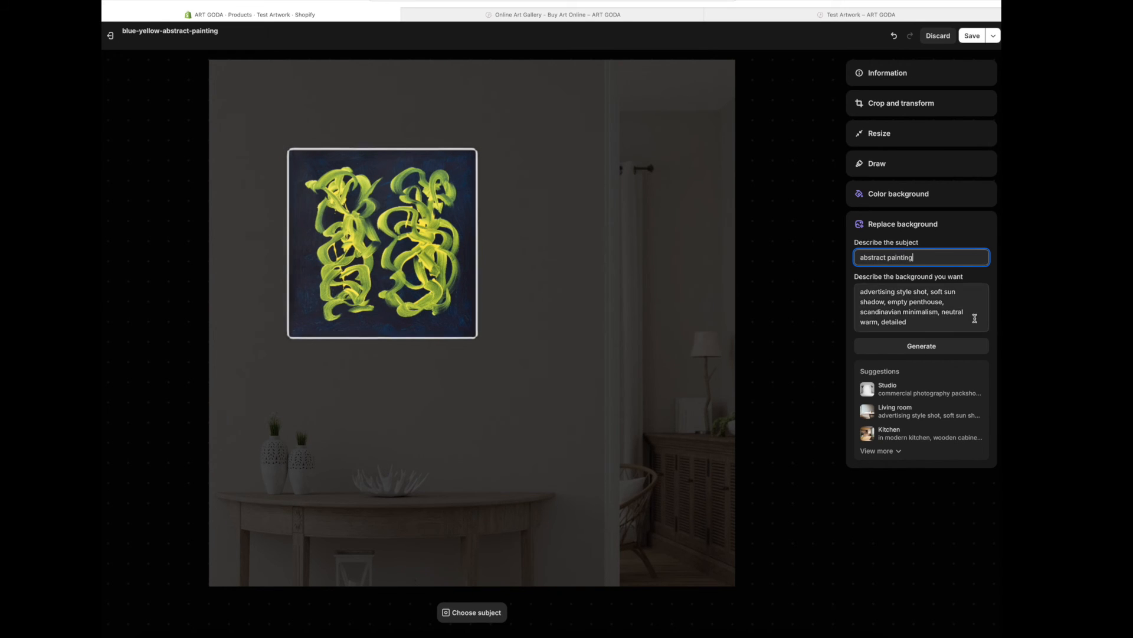
Replace the description after "soft sun shadow," with "modern interior, interior colours are dominated by grey and blue tones" and generate the backgrounds
{"action": "left_click", "coordinate": [933, 297]}
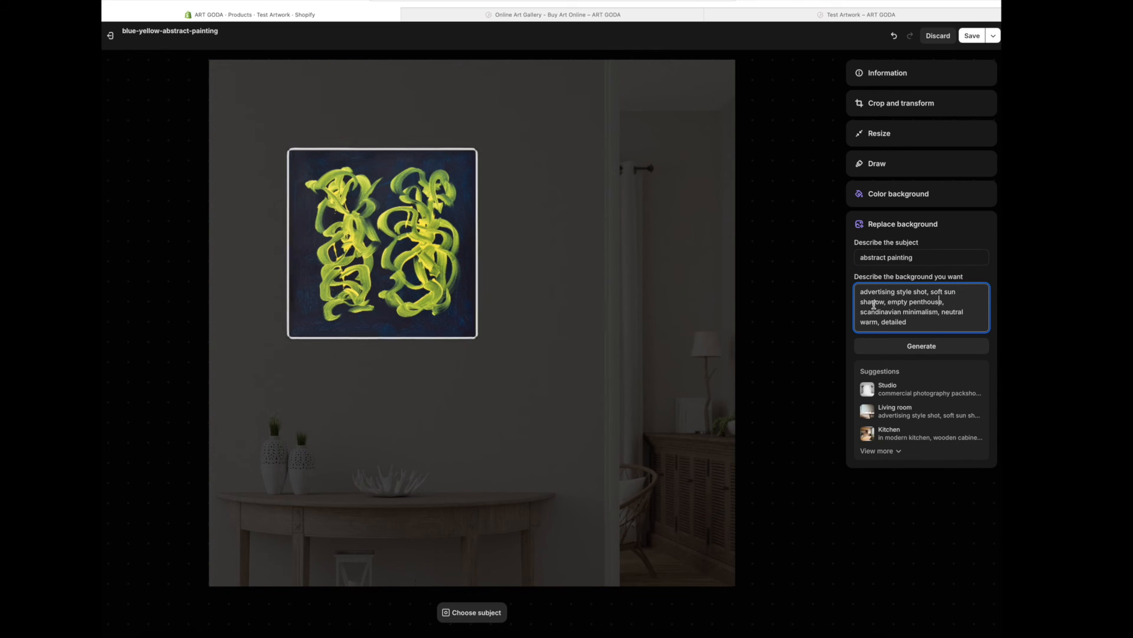
{"action": "left_click_drag", "start_coordinate": [889, 302], "coordinate": [924, 319]}
{"action": "type", "text": "e"}
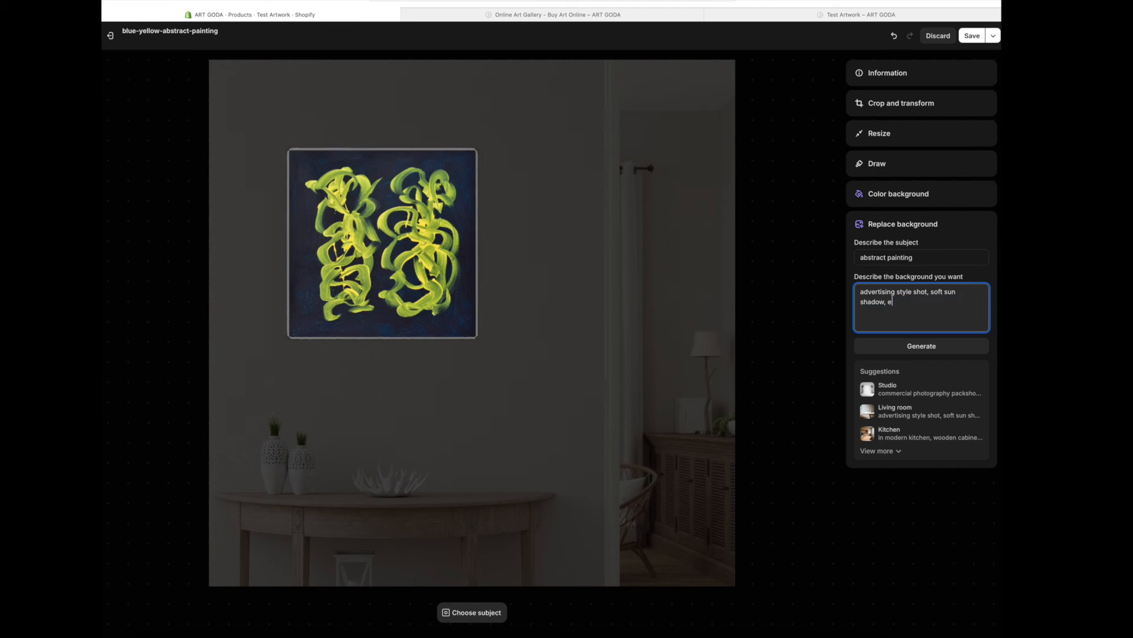
{"action": "key", "text": "BackSpace"}
{"action": "type", "text": "modern interior, interior colou"}
{"action": "type", "text": "rs are"}
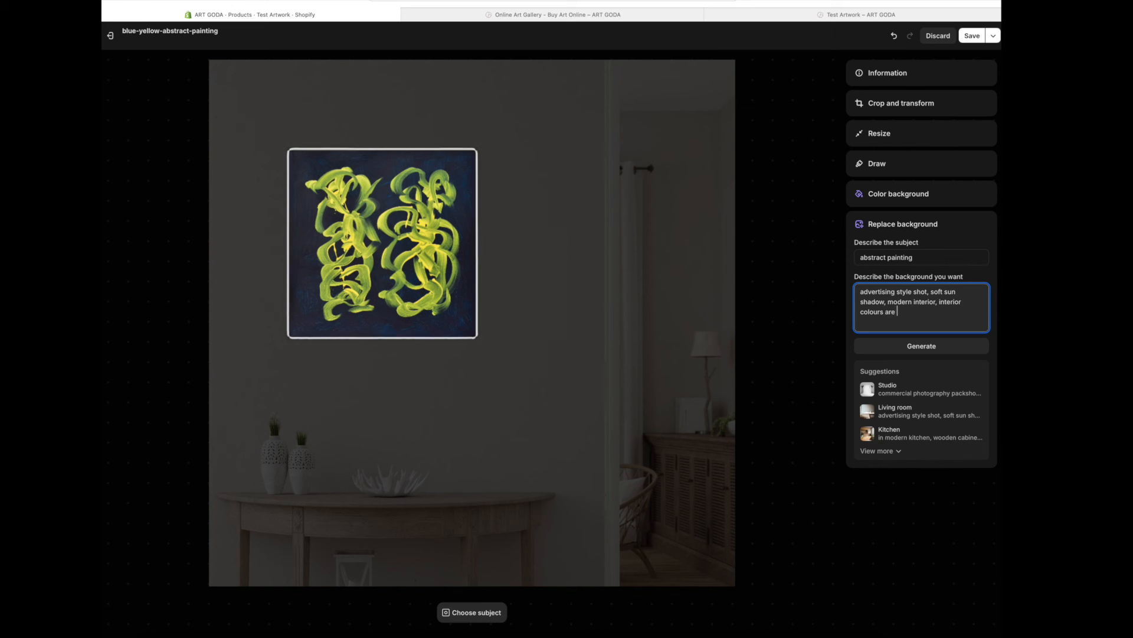
{"action": "type", "text": " dominated "}
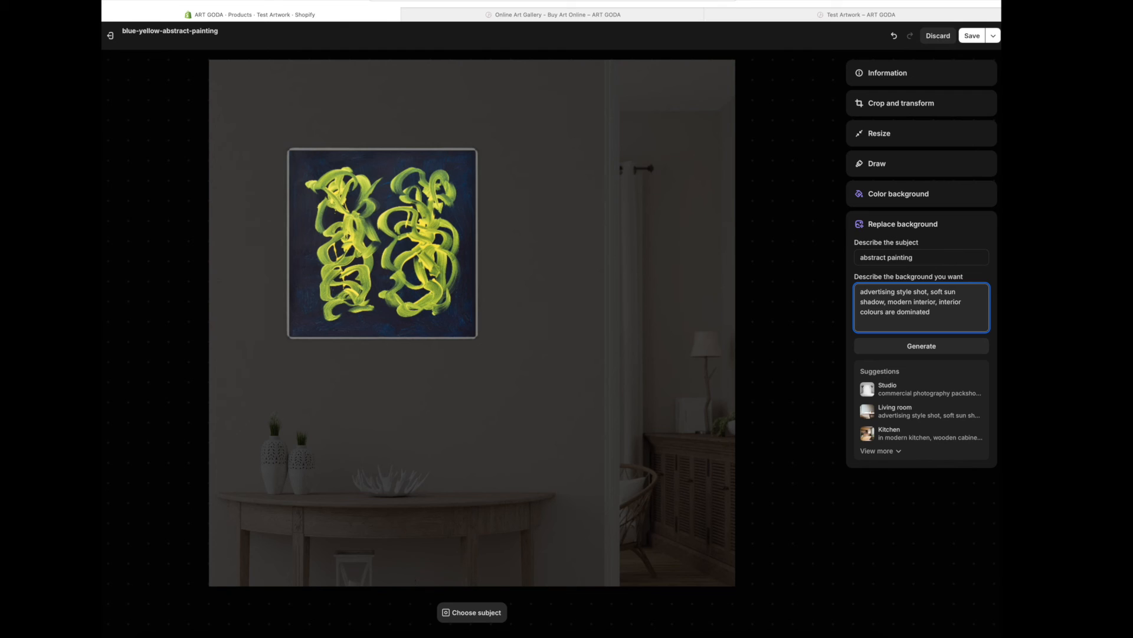
{"action": "type", "text": "b"}
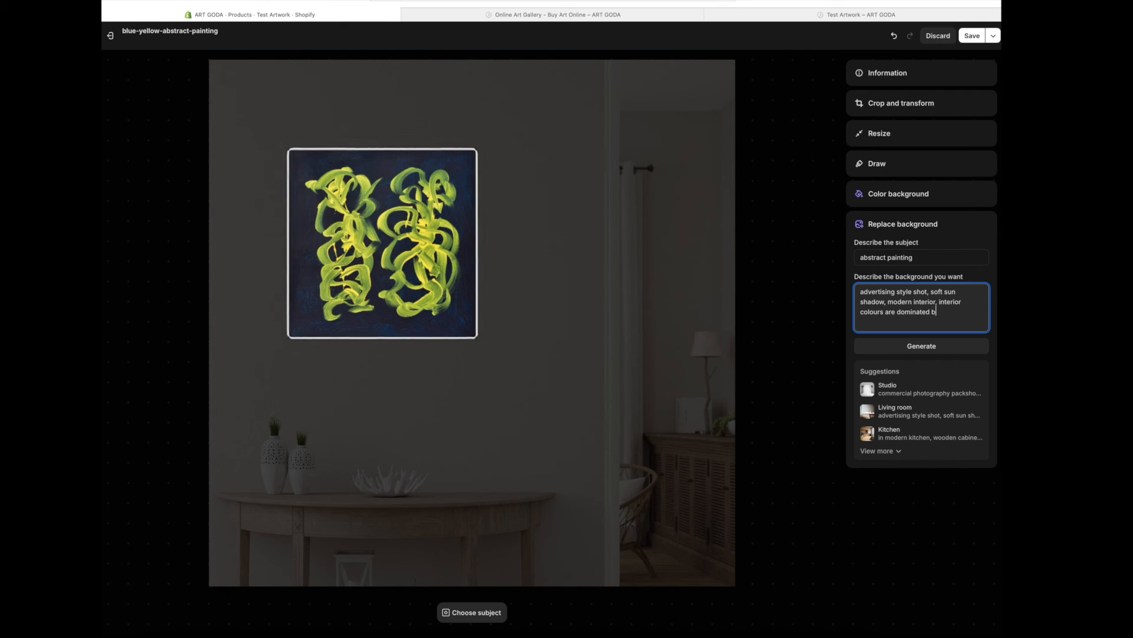
{"action": "type", "text": "y grey an"}
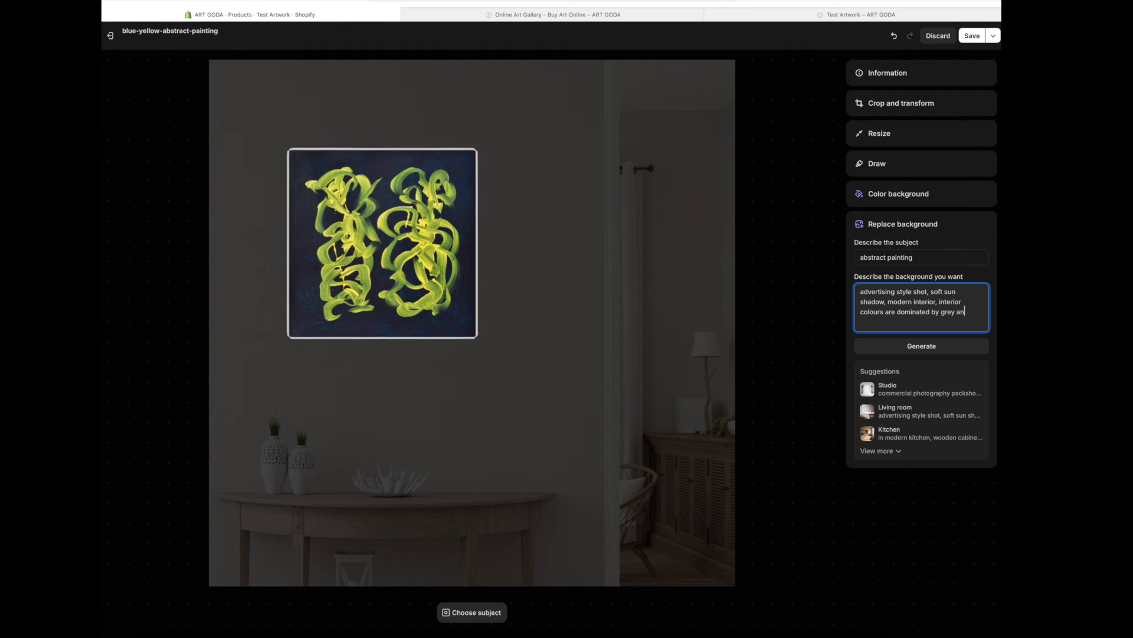
{"action": "type", "text": "d blue tones"}
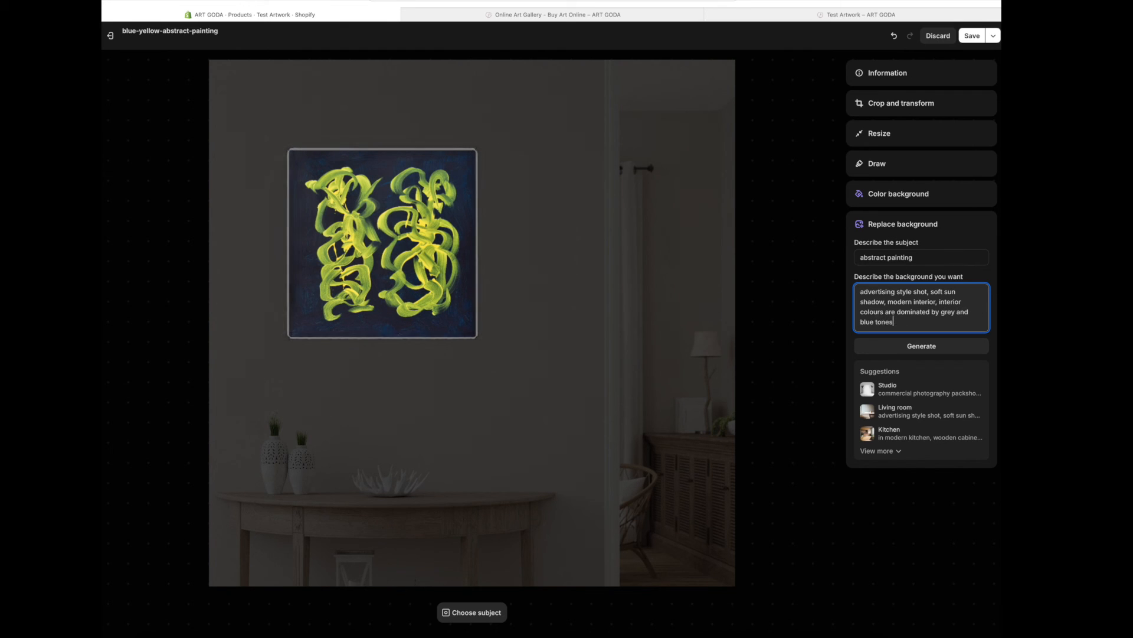
{"action": "left_click", "coordinate": [969, 348]}
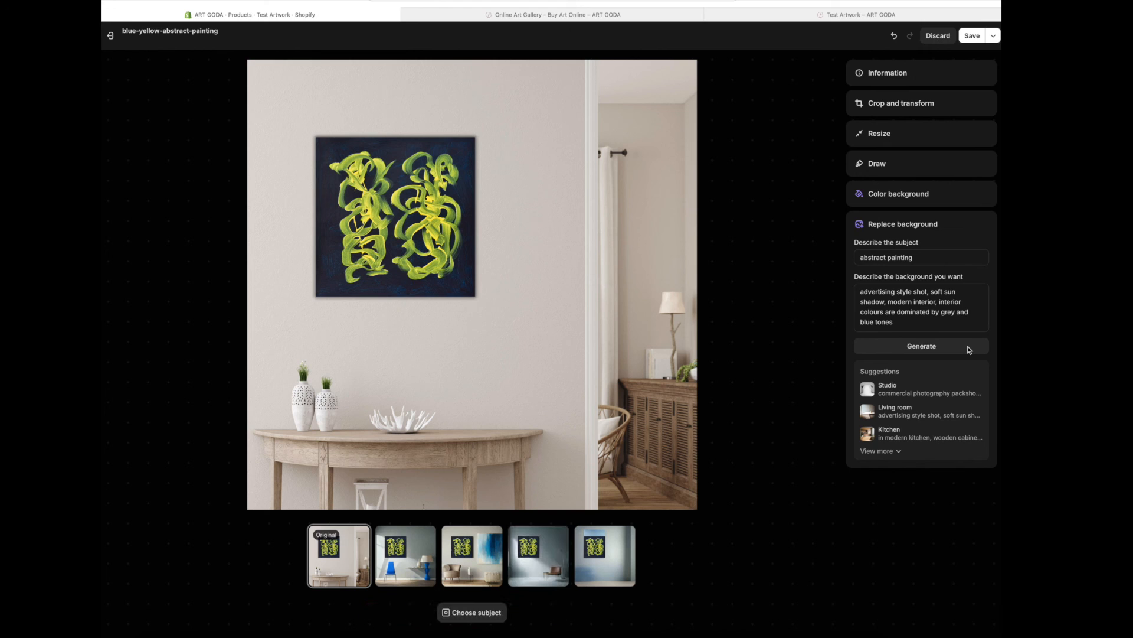
Compare the generated interiors for the blue-yellow painting and select the grey-blue room with the brown leather chair
{"action": "left_click", "coordinate": [538, 566]}
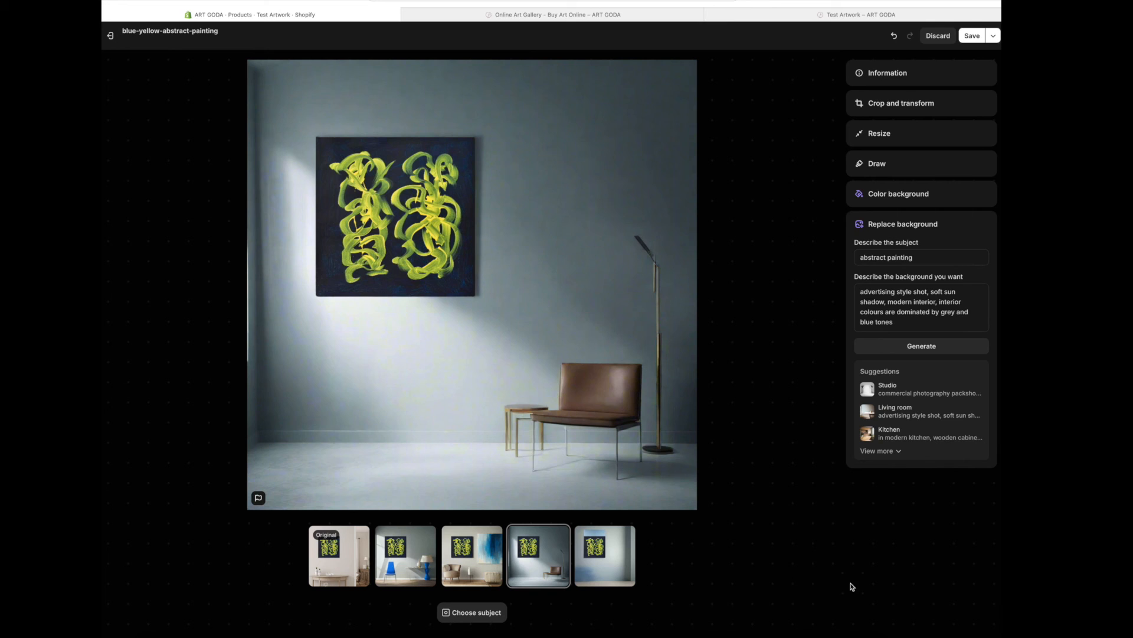
{"action": "left_click", "coordinate": [463, 571]}
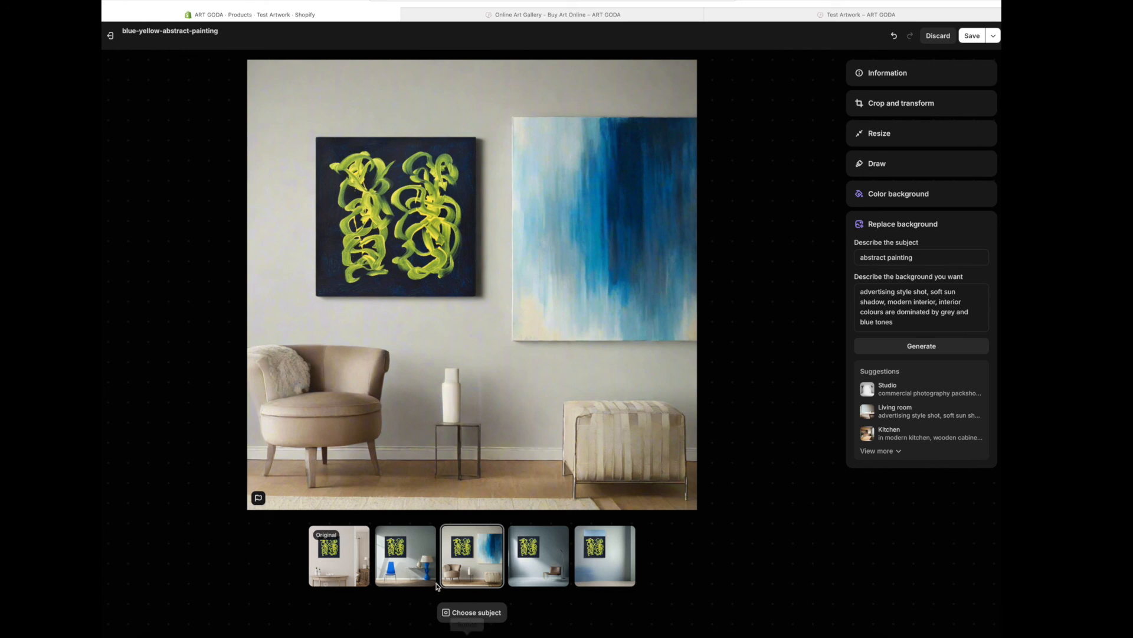
{"action": "left_click", "coordinate": [412, 571]}
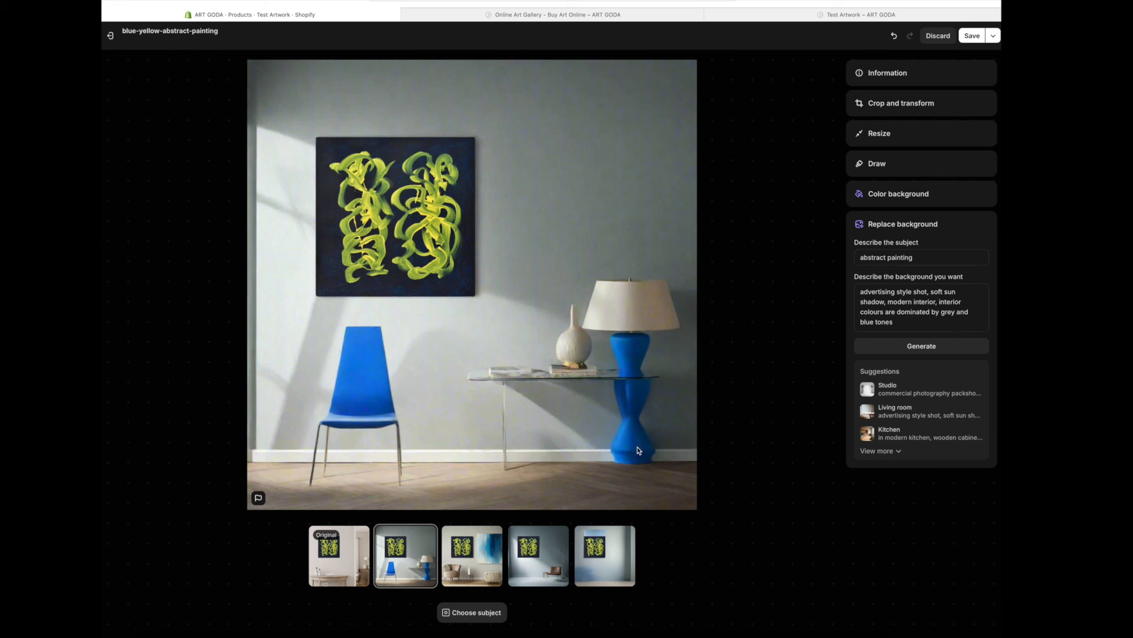
{"action": "left_click", "coordinate": [534, 577]}
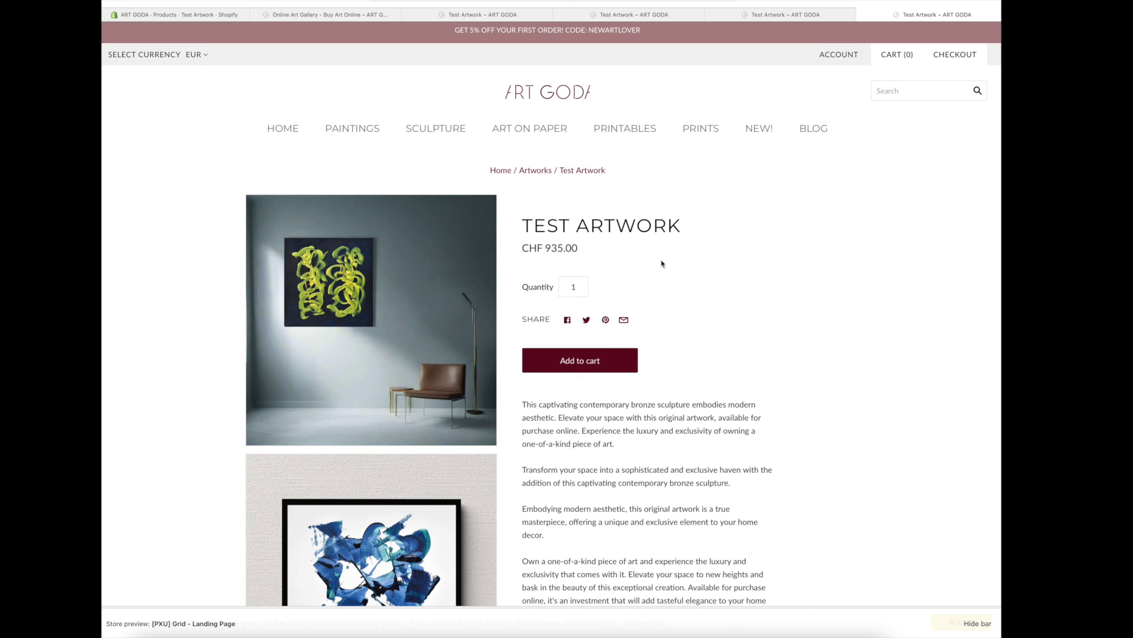
Examine the Test Artwork page in the store preview, checking its description and all painting and sculpture images
{"action": "scroll", "coordinate": [660, 261], "scroll_direction": "down", "scroll_amount": 2}
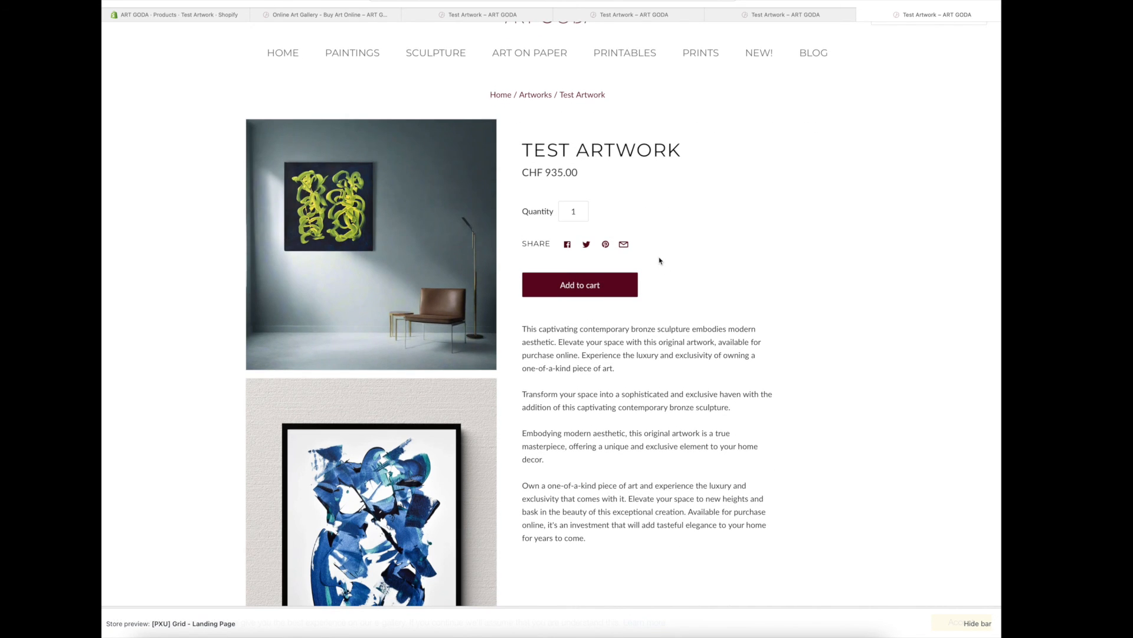
{"action": "scroll", "coordinate": [660, 261], "scroll_direction": "up", "scroll_amount": 2}
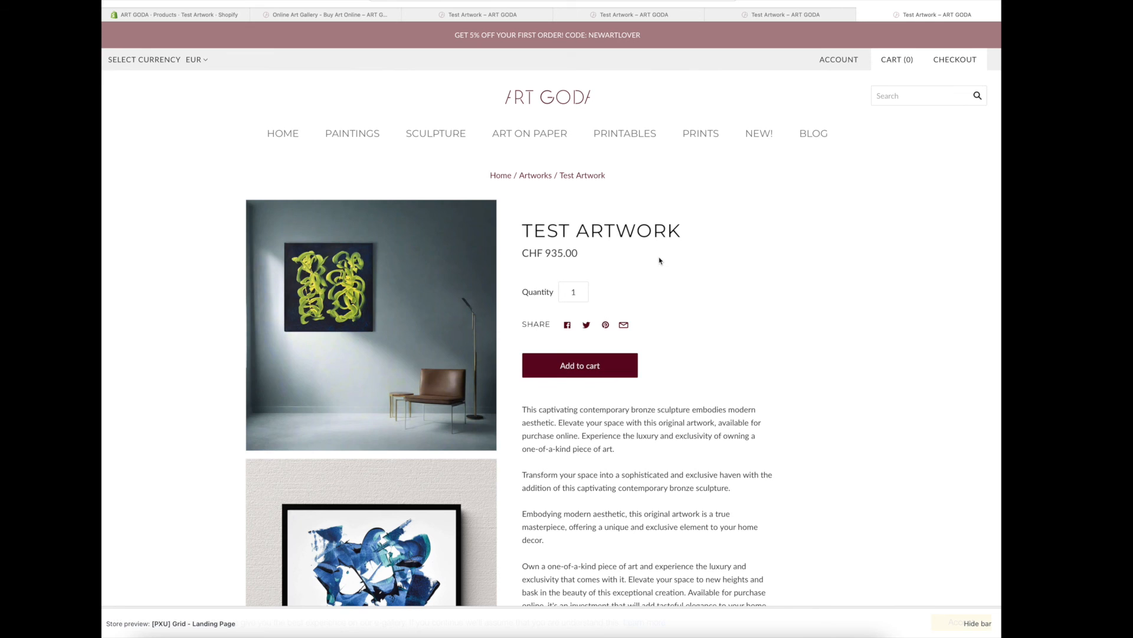
{"action": "scroll", "coordinate": [659, 261], "scroll_direction": "down", "scroll_amount": 2}
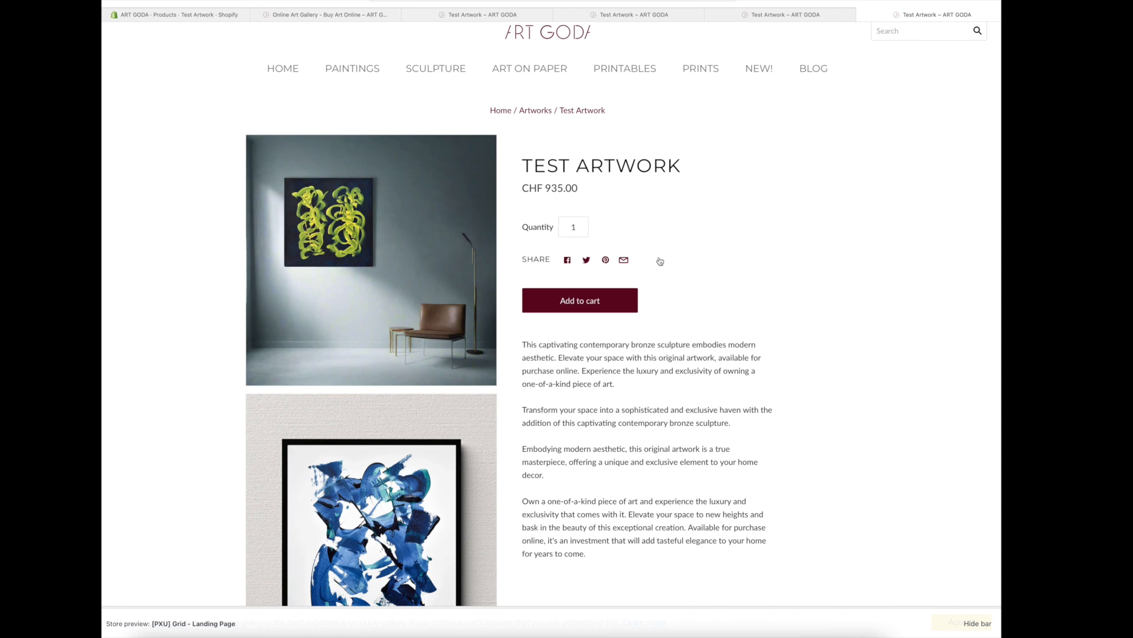
{"action": "scroll", "coordinate": [660, 260], "scroll_direction": "down", "scroll_amount": 1}
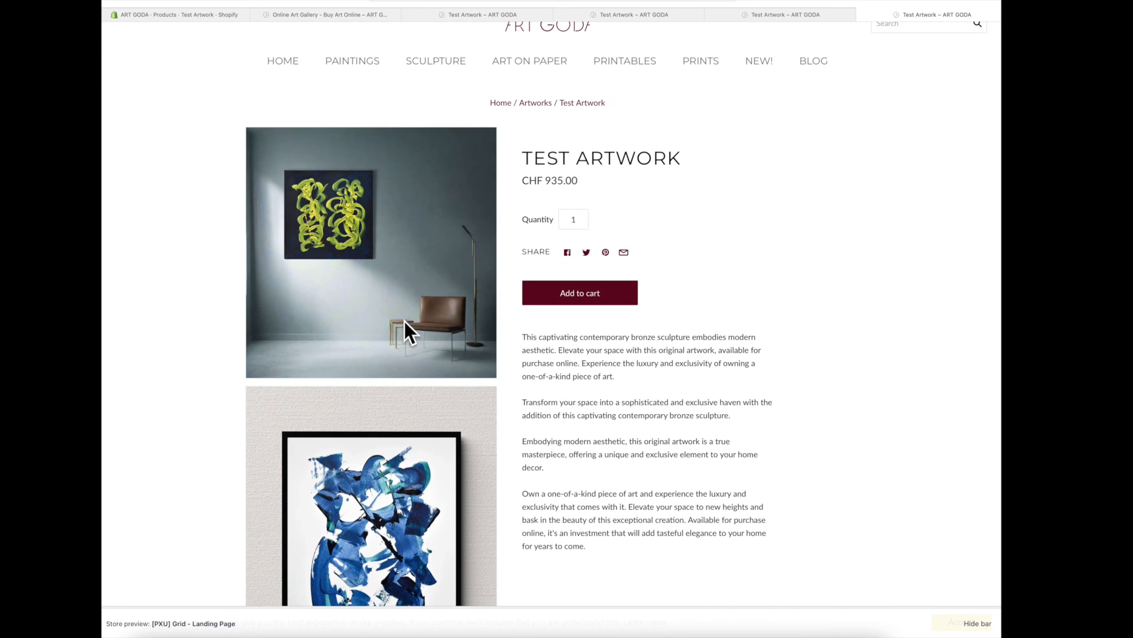
{"action": "scroll", "coordinate": [333, 264], "scroll_direction": "down", "scroll_amount": 10}
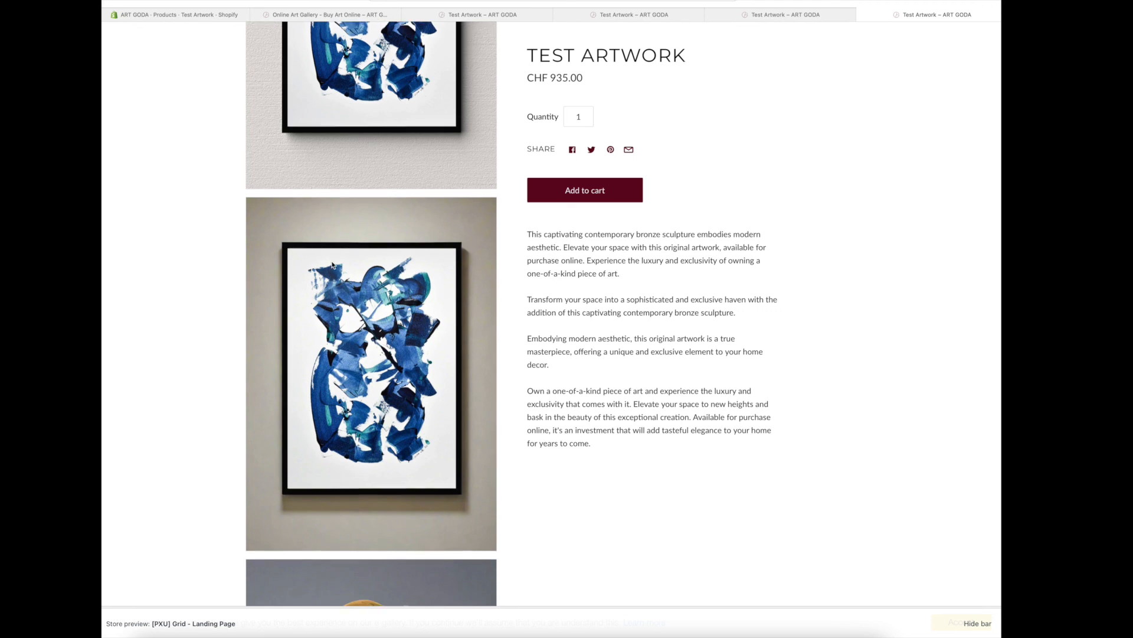
{"action": "scroll", "coordinate": [332, 264], "scroll_direction": "down", "scroll_amount": 8}
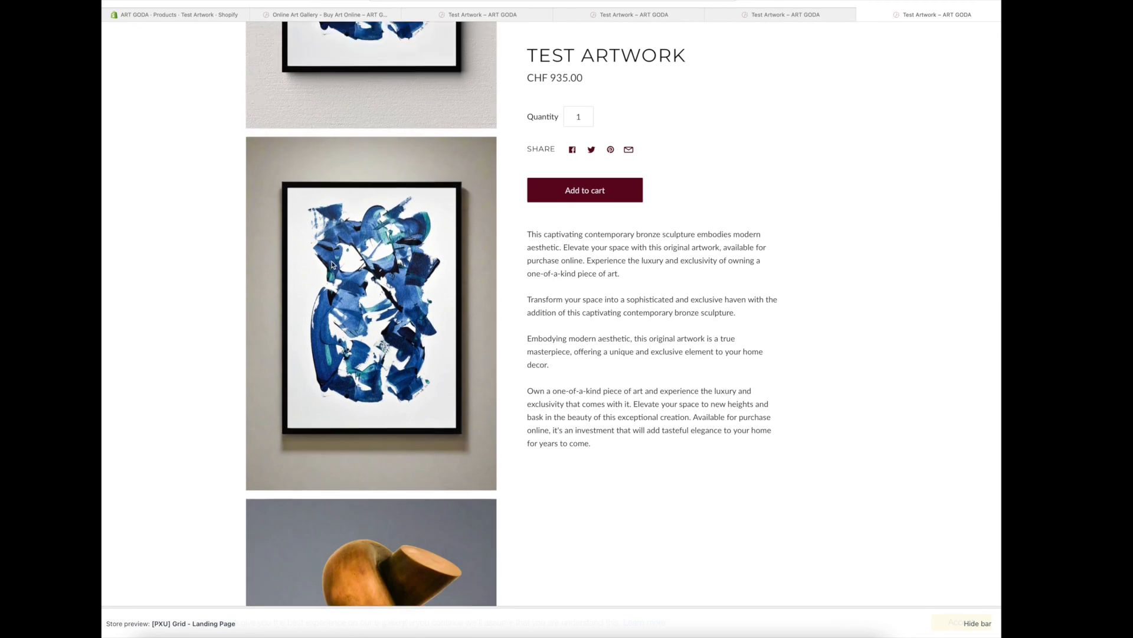
{"action": "scroll", "coordinate": [332, 264], "scroll_direction": "down", "scroll_amount": 9}
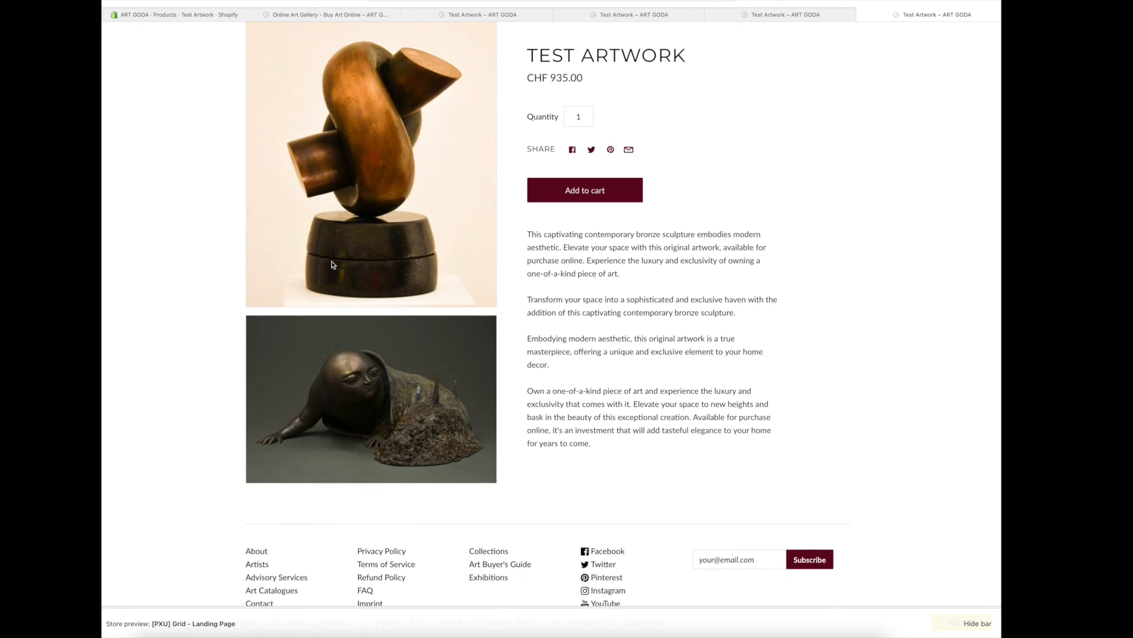
{"action": "scroll", "coordinate": [332, 265], "scroll_direction": "up", "scroll_amount": 18}
{"action": "scroll", "coordinate": [332, 264], "scroll_direction": "up", "scroll_amount": 7}
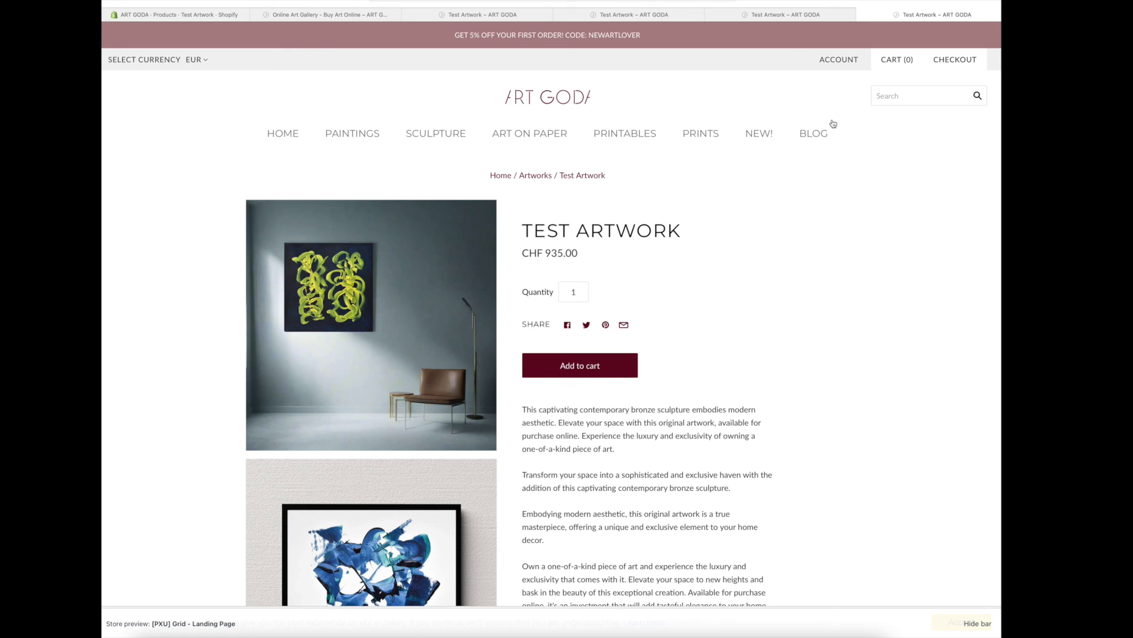
{"action": "scroll", "coordinate": [833, 124], "scroll_direction": "down", "scroll_amount": 2}
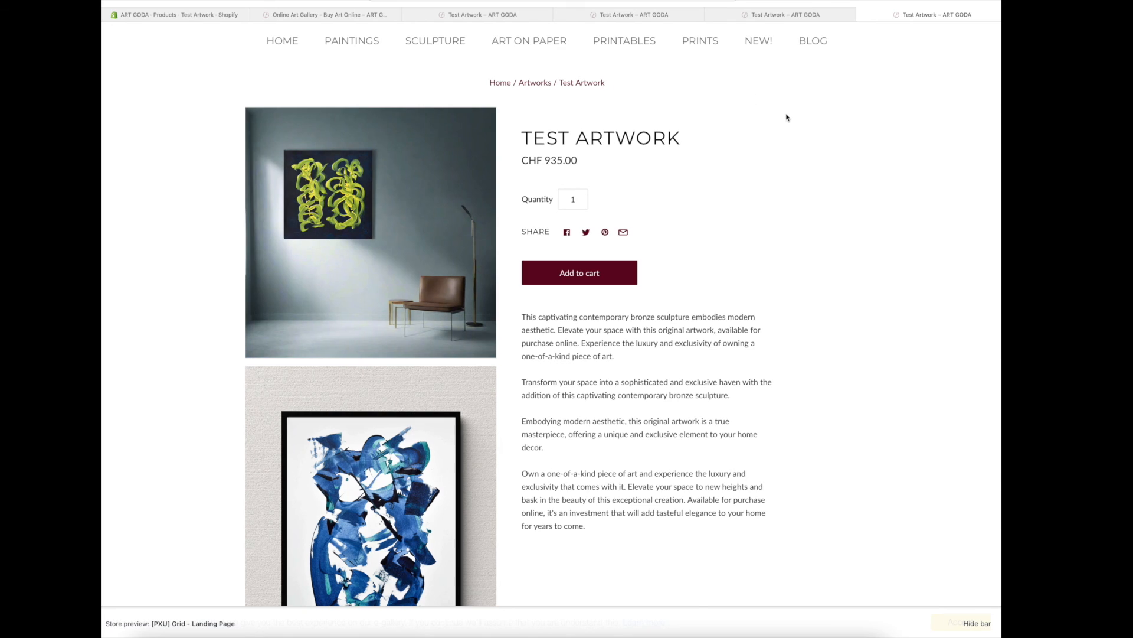
{"action": "scroll", "coordinate": [784, 116], "scroll_direction": "up", "scroll_amount": 2}
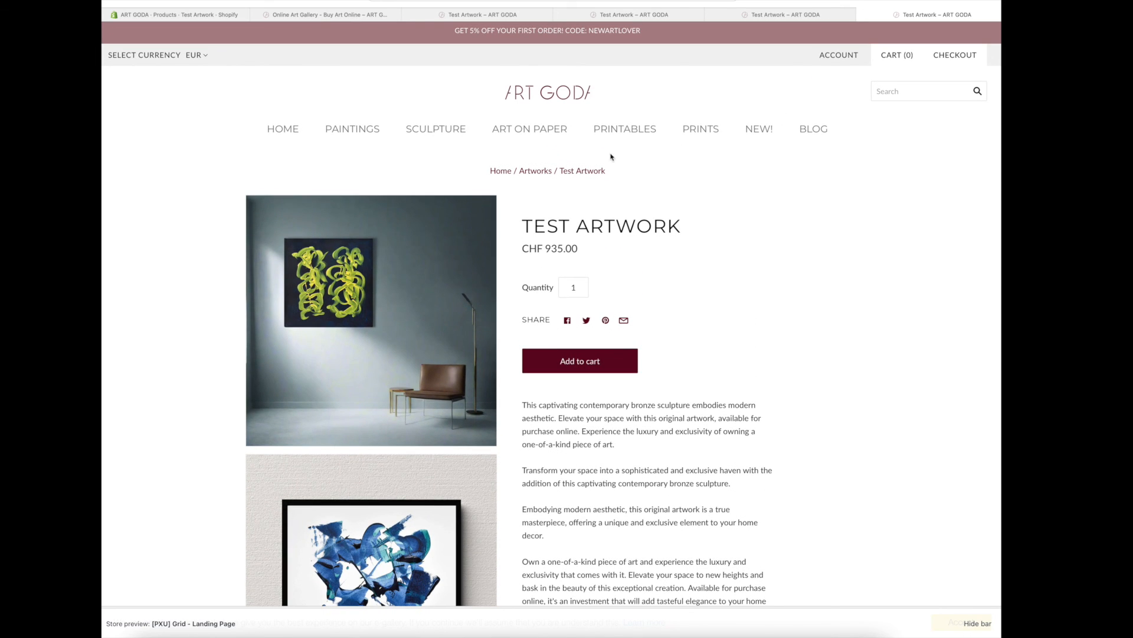
Go to the gallery's home page, browse to the Book for Artists banner, and open the Art Books collection
{"action": "left_click", "coordinate": [543, 94]}
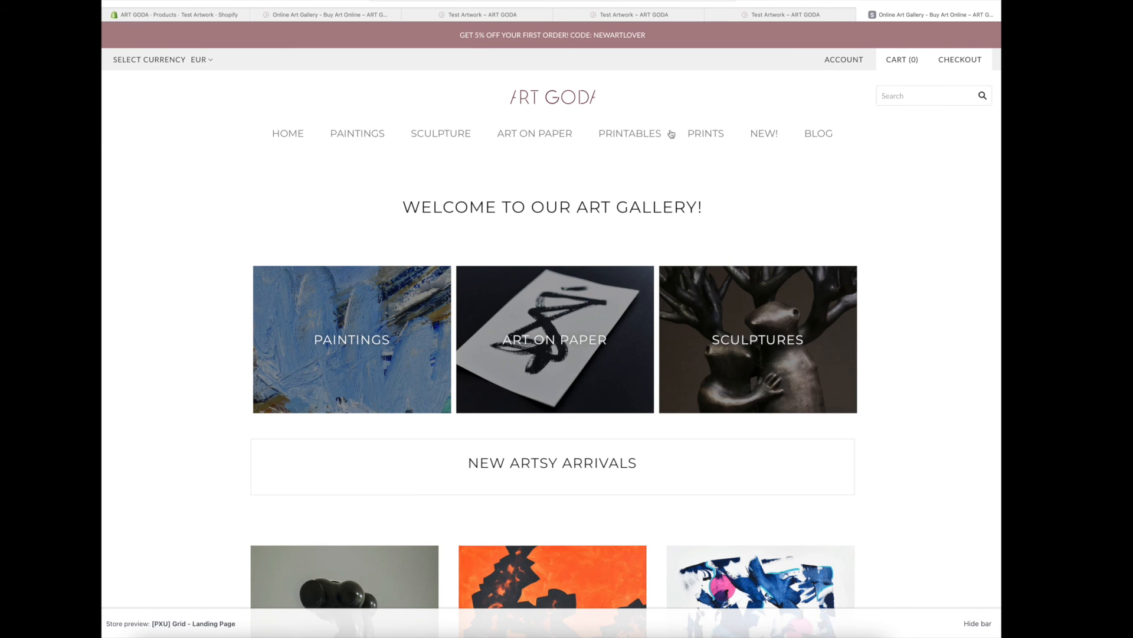
{"action": "scroll", "coordinate": [472, 142], "scroll_direction": "down", "scroll_amount": 2}
{"action": "scroll", "coordinate": [472, 142], "scroll_direction": "down", "scroll_amount": 20}
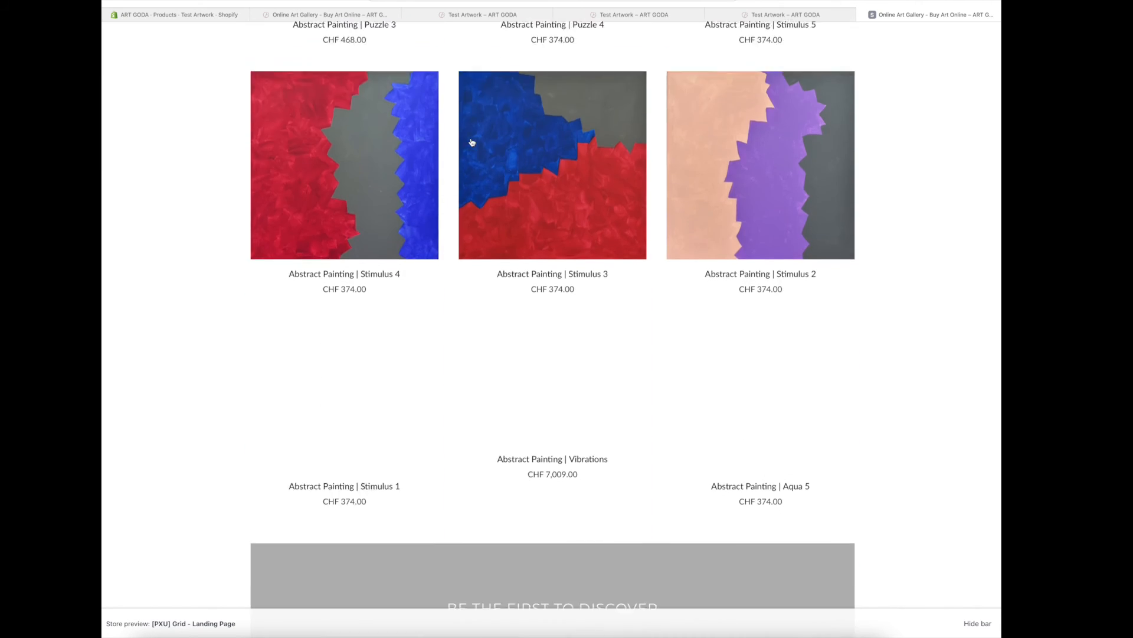
{"action": "scroll", "coordinate": [471, 141], "scroll_direction": "down", "scroll_amount": 10}
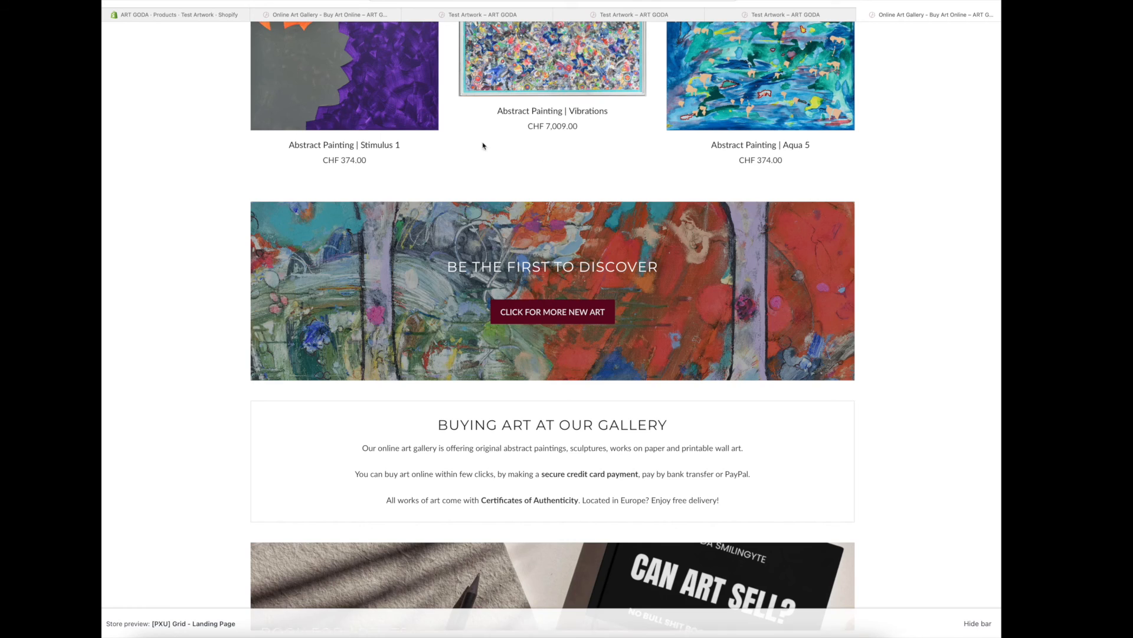
{"action": "scroll", "coordinate": [517, 213], "scroll_direction": "down", "scroll_amount": 1}
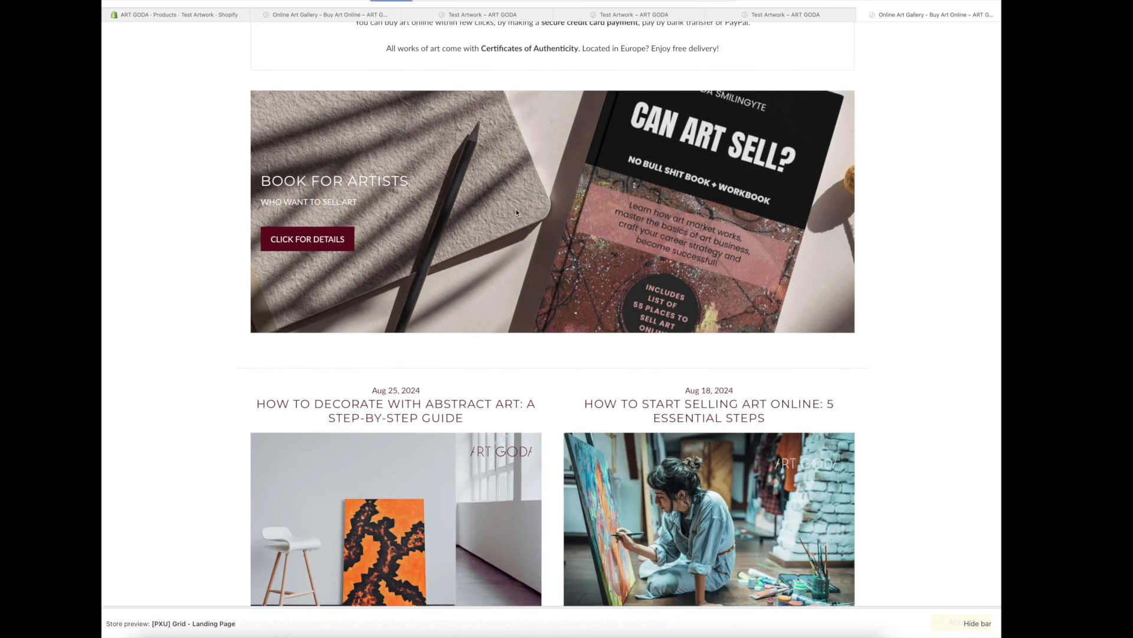
{"action": "left_click", "coordinate": [517, 213]}
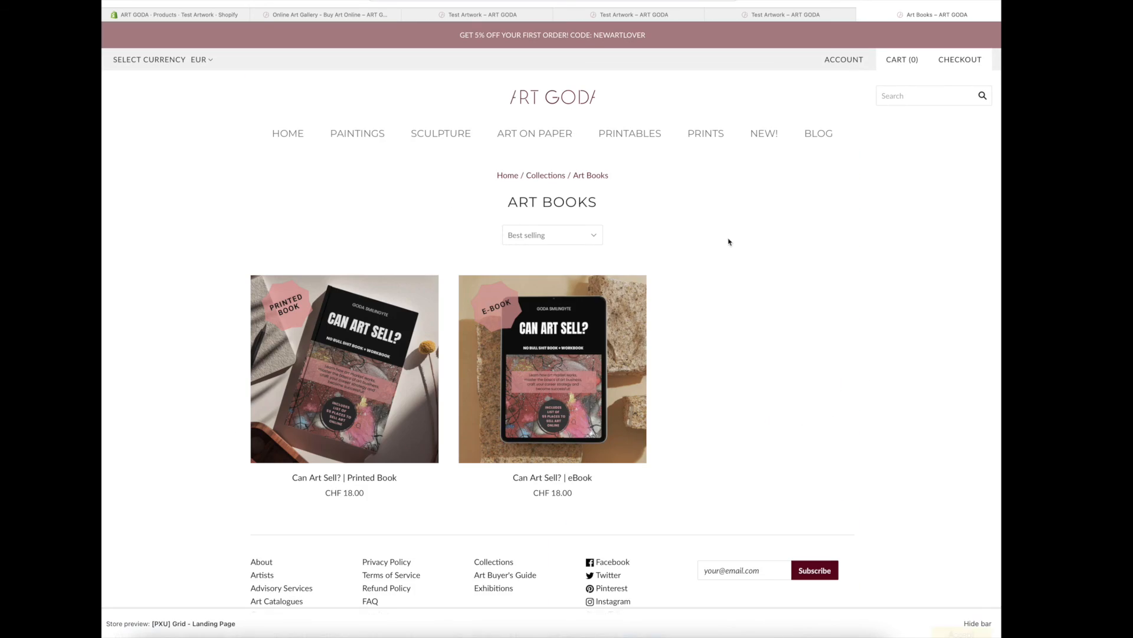